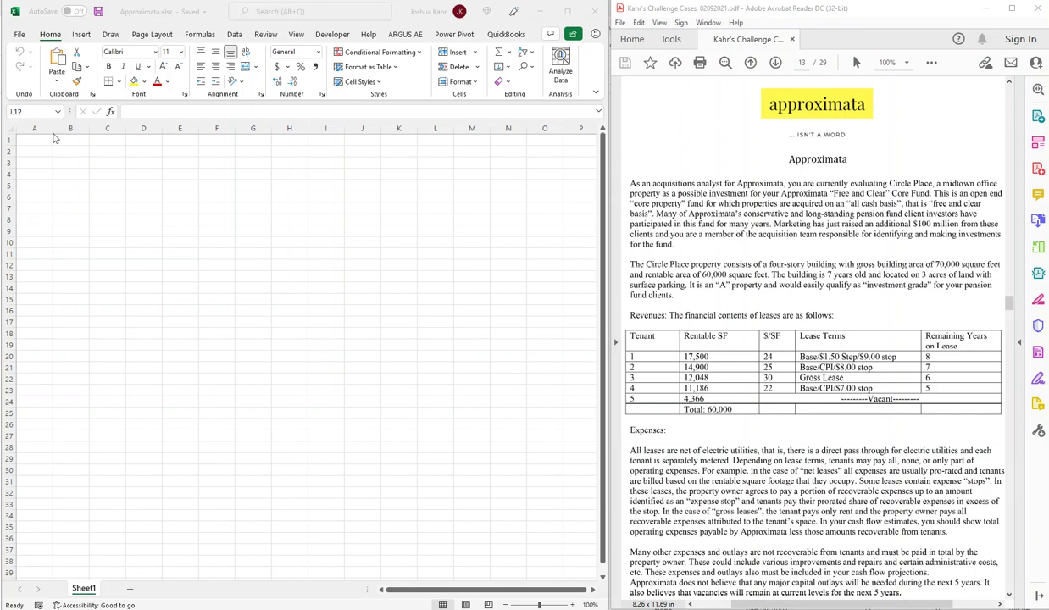
Enter the company website address in C2 and the contact's e-mail in C3, then zoom to 120%.
left_click(188, 174)
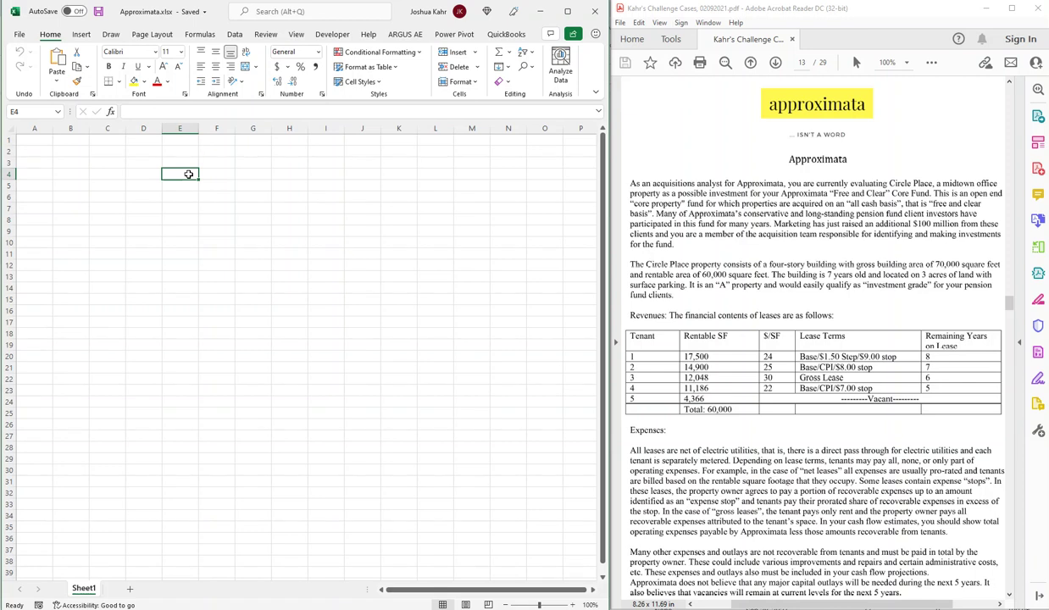
key("Up")
key("Up")
key("Up")
key("Left")
key("Left")
key("Down")
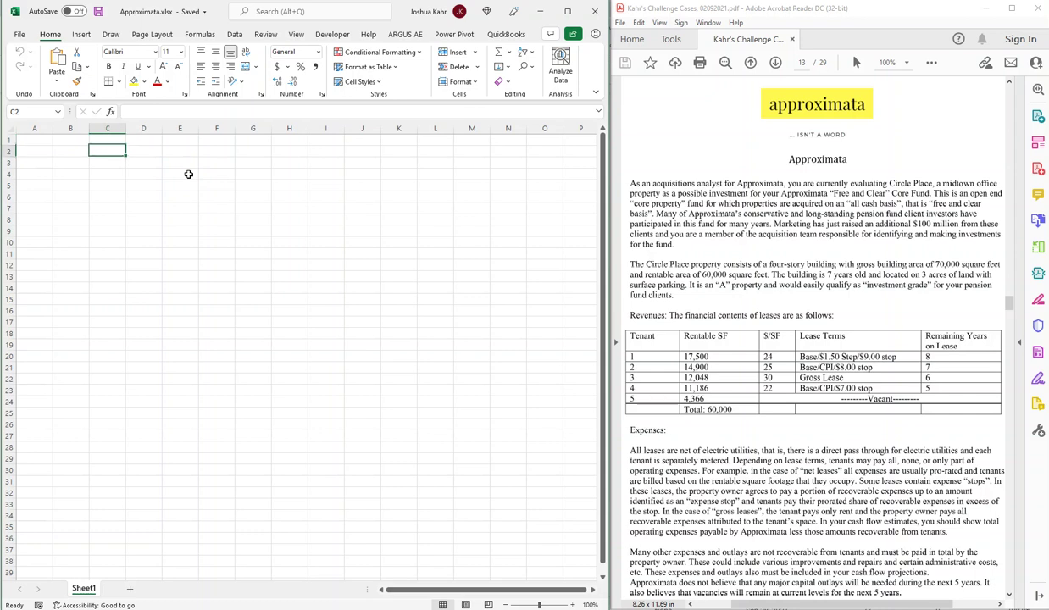
type("www.kahrrealestate.com")
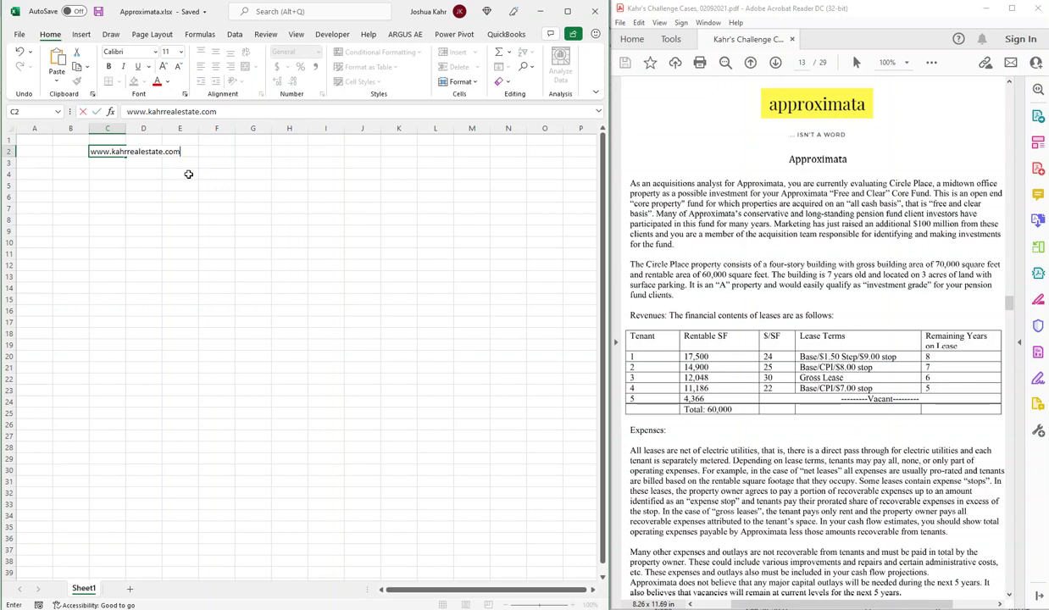
key("Return")
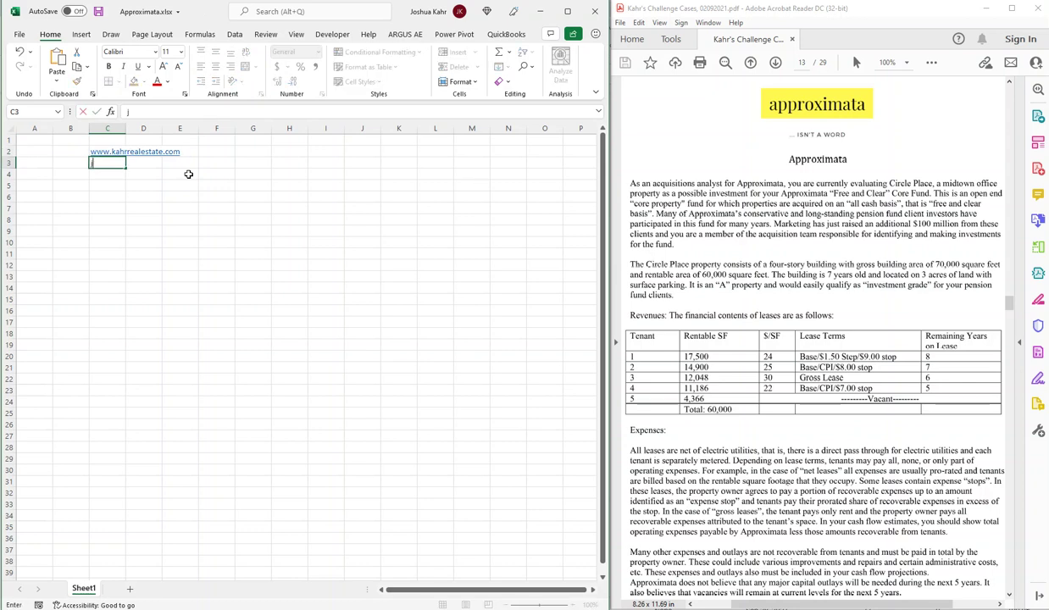
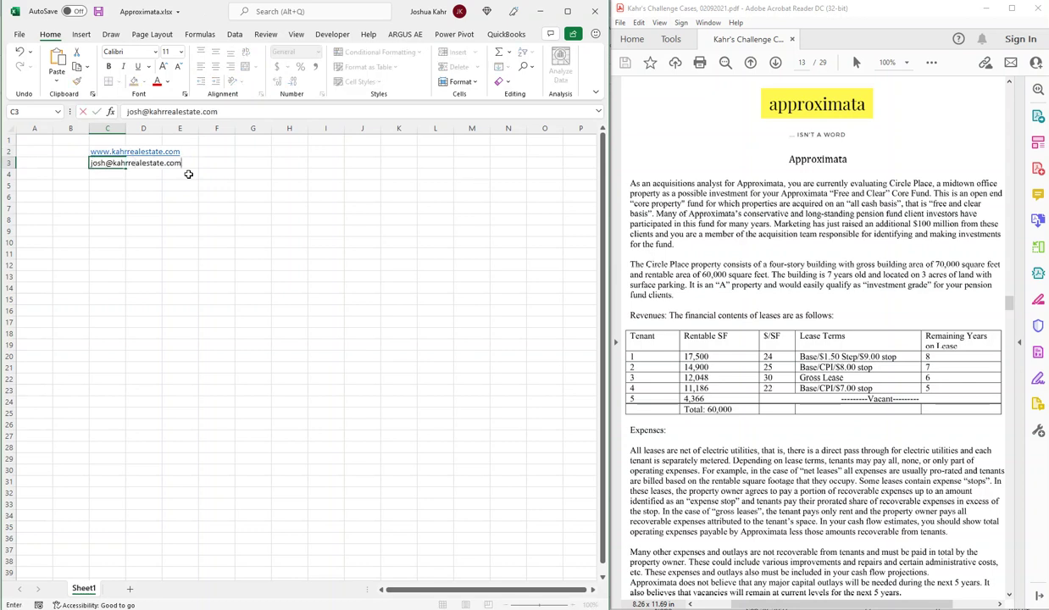
key("Return")
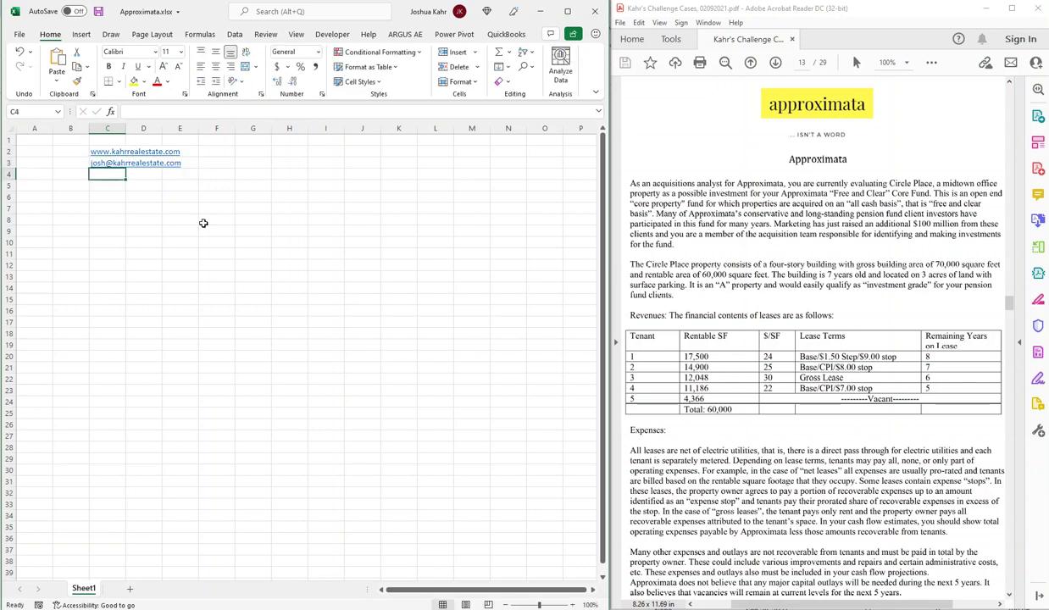
left_click(571, 603)
left_click(571, 604)
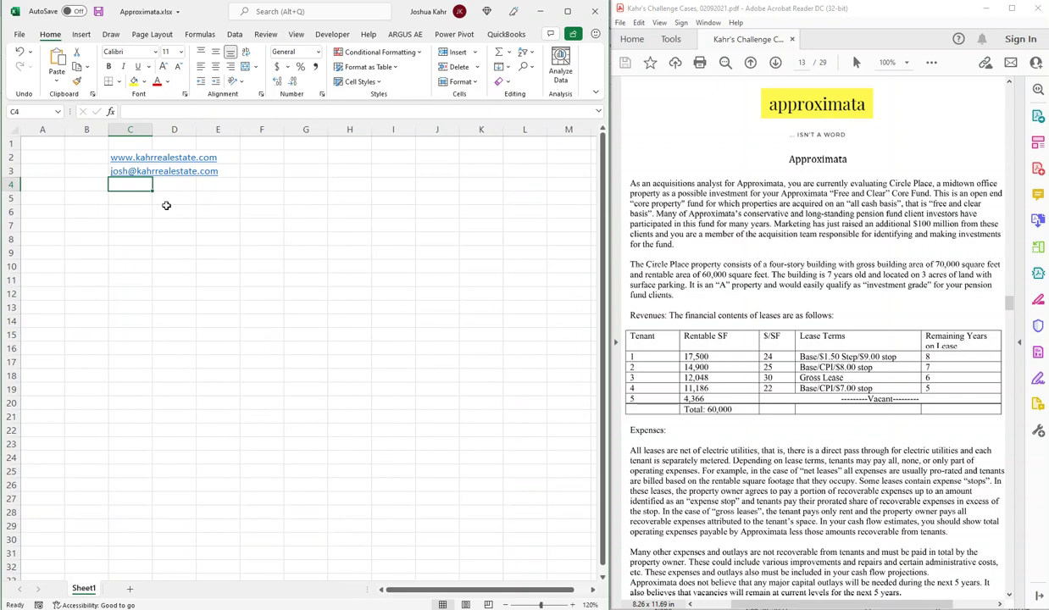
Enter GSF 70000 in B6:C6 and RSF 60000 in B7:C7.
key("Down")
key("Down")
key("Left")
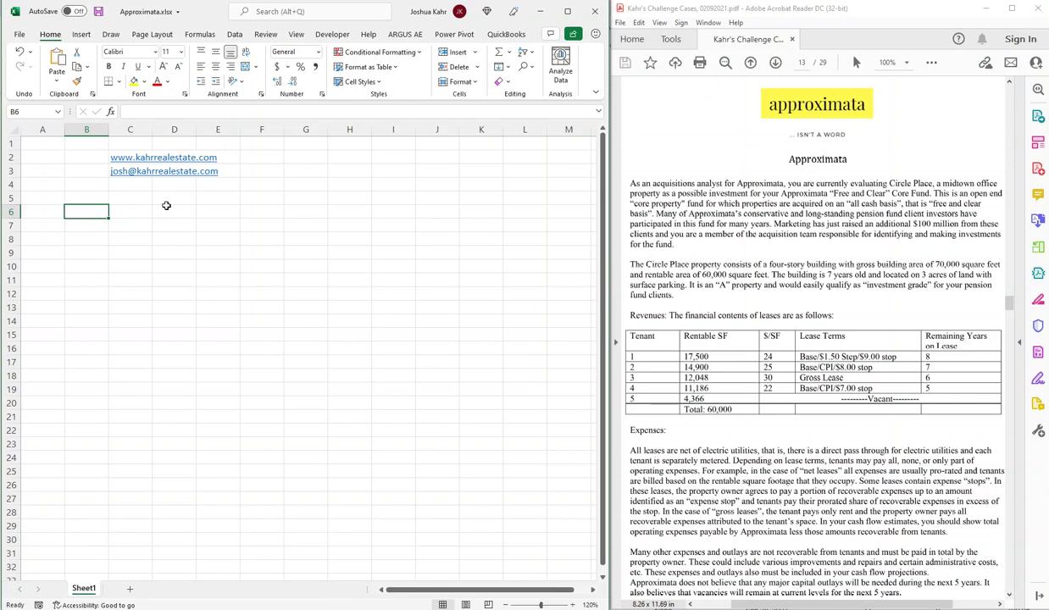
type("GSF")
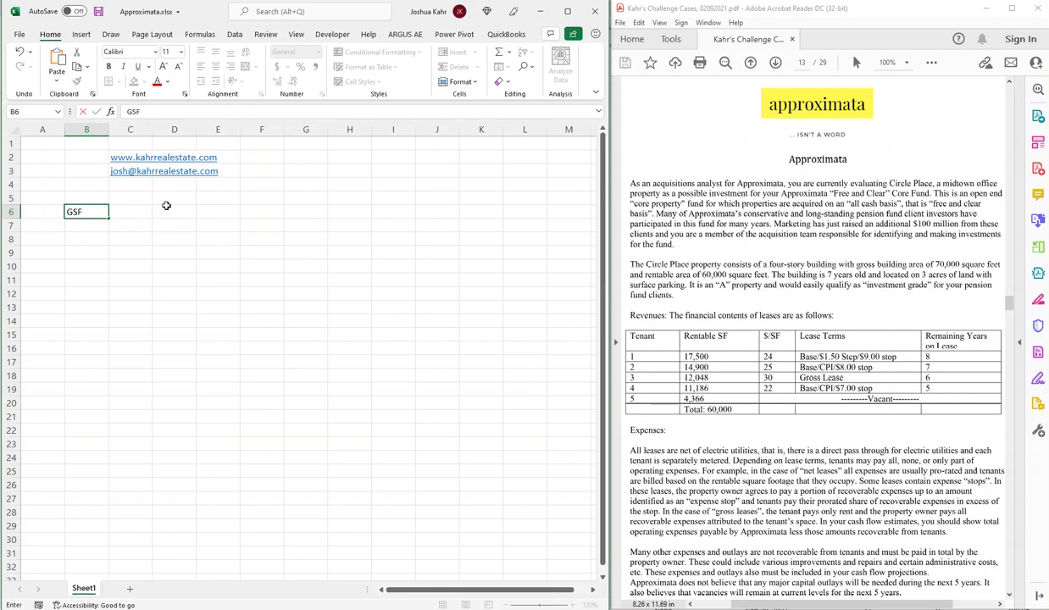
key("Tab")
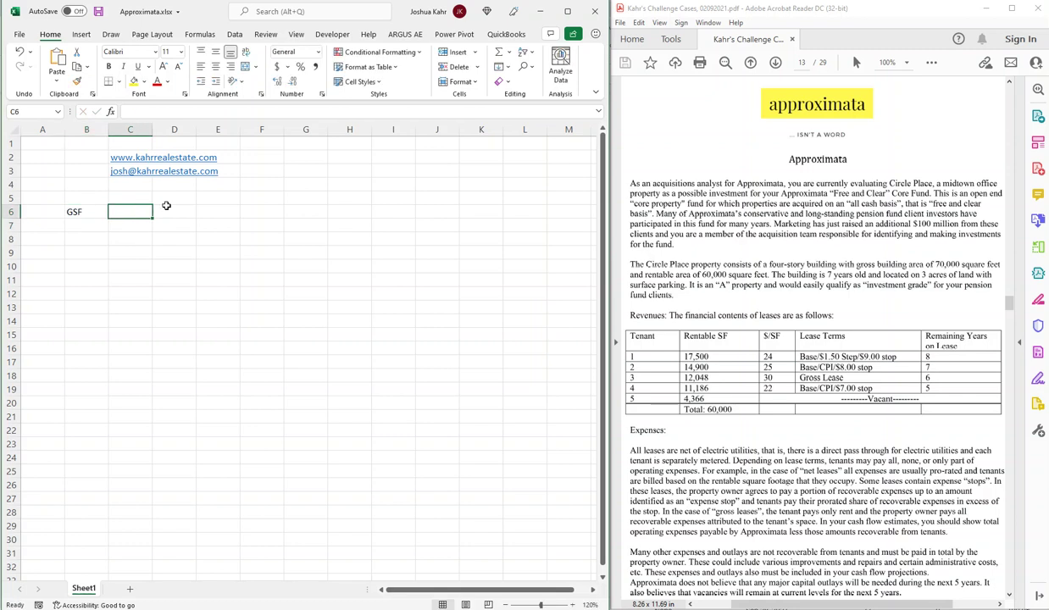
type("70000")
key("Return")
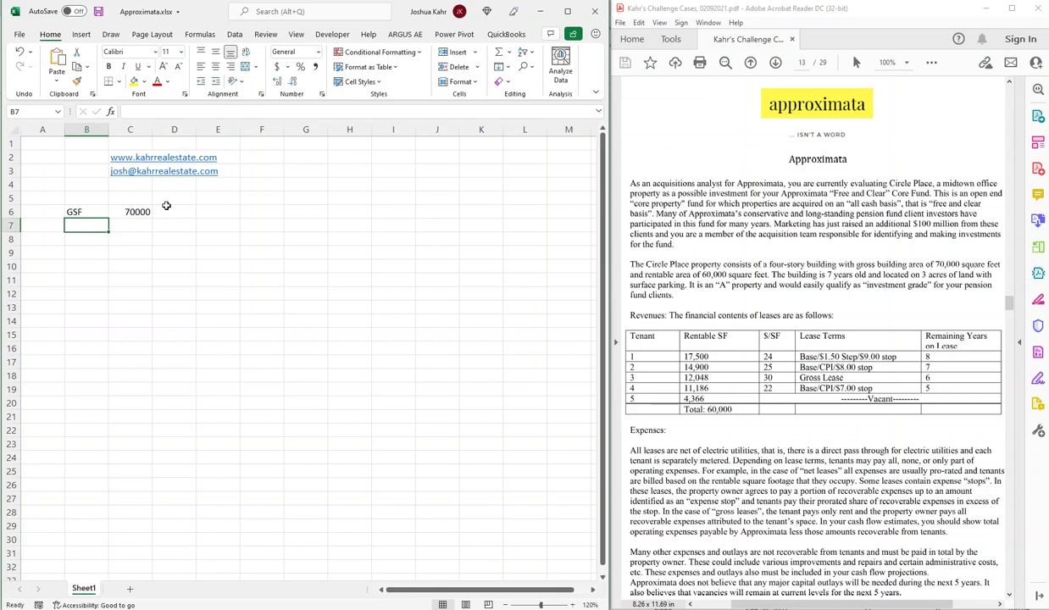
type("RSF")
key("Tab")
type("60000")
key("Return")
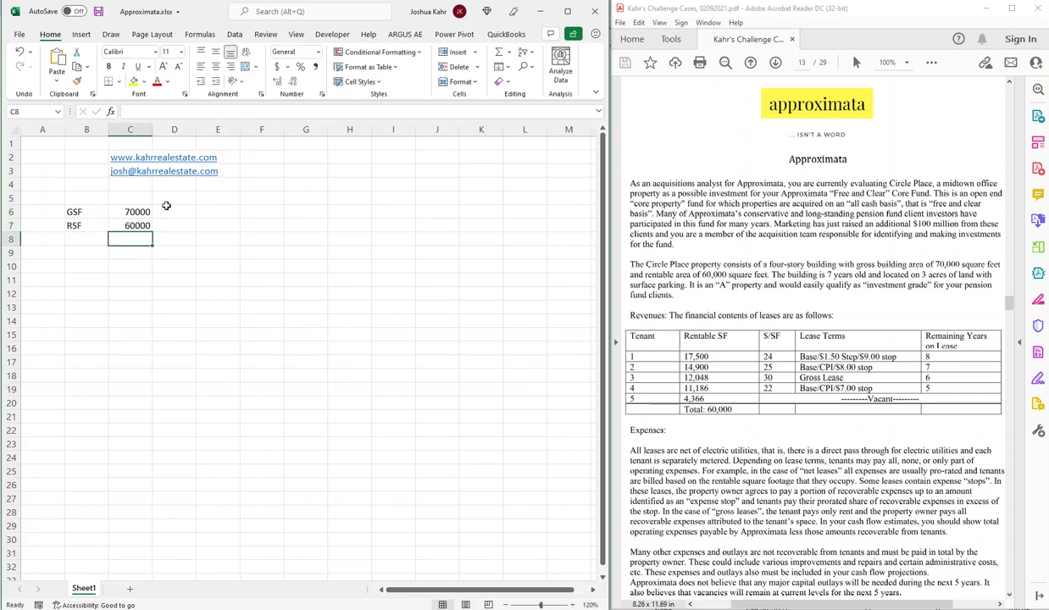
Number tenants 1–5 in B10:B14 and add SF and Rent headings in C9:D9.
key("Down")
key("Down")
key("Down")
key("Left")
key("Up")
type("1")
key("Return")
type("2")
key("Return")
type("3")
key("Return")
type("4 5")
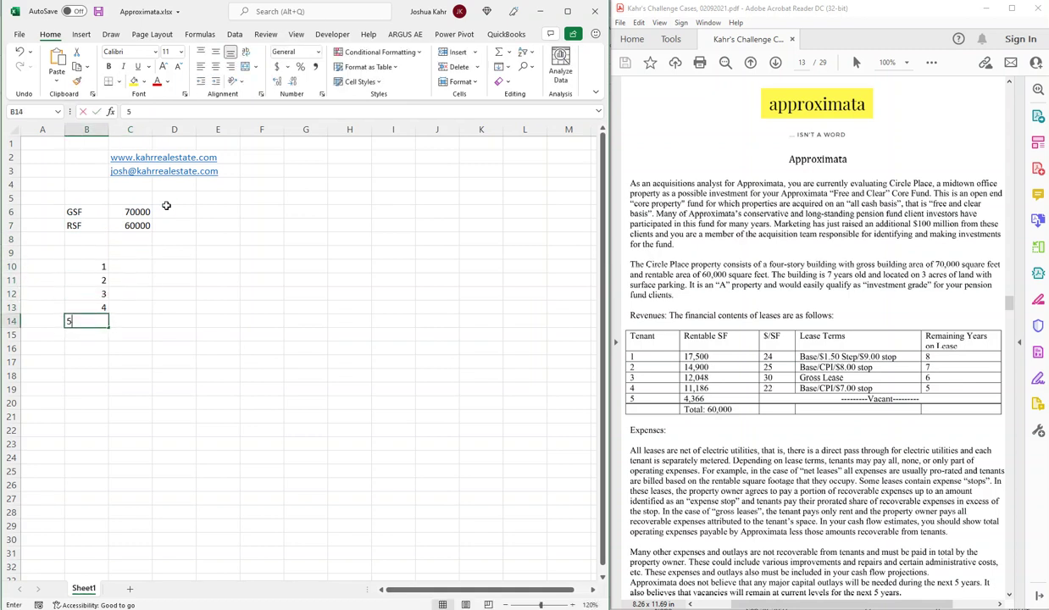
key("Tab")
key("Up")
key("Up")
key("Up")
key("Up")
key("Up")
type("SF")
key("Tab")
type("Rent")
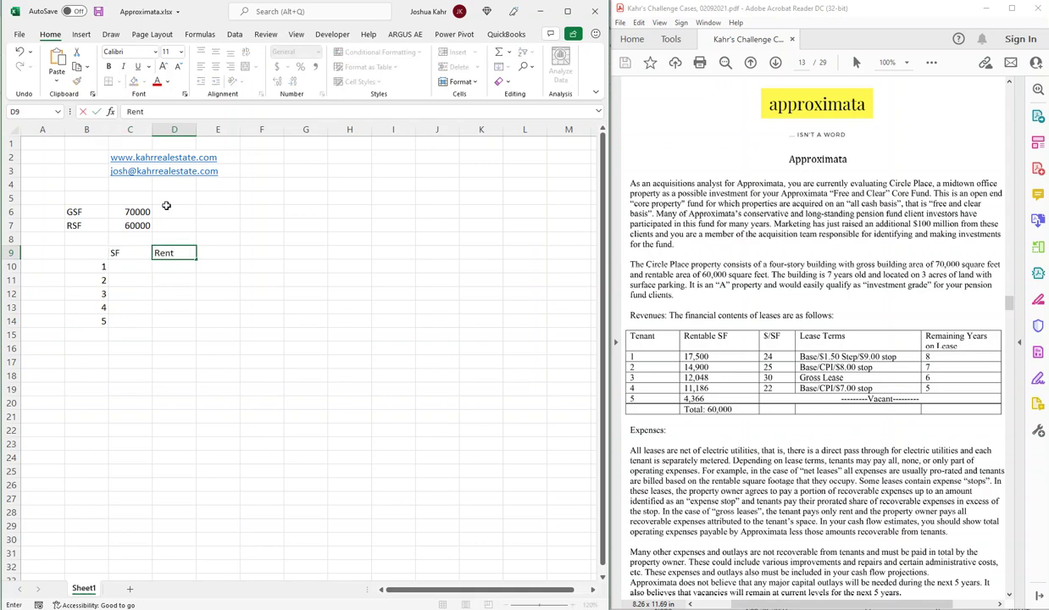
key("Tab")
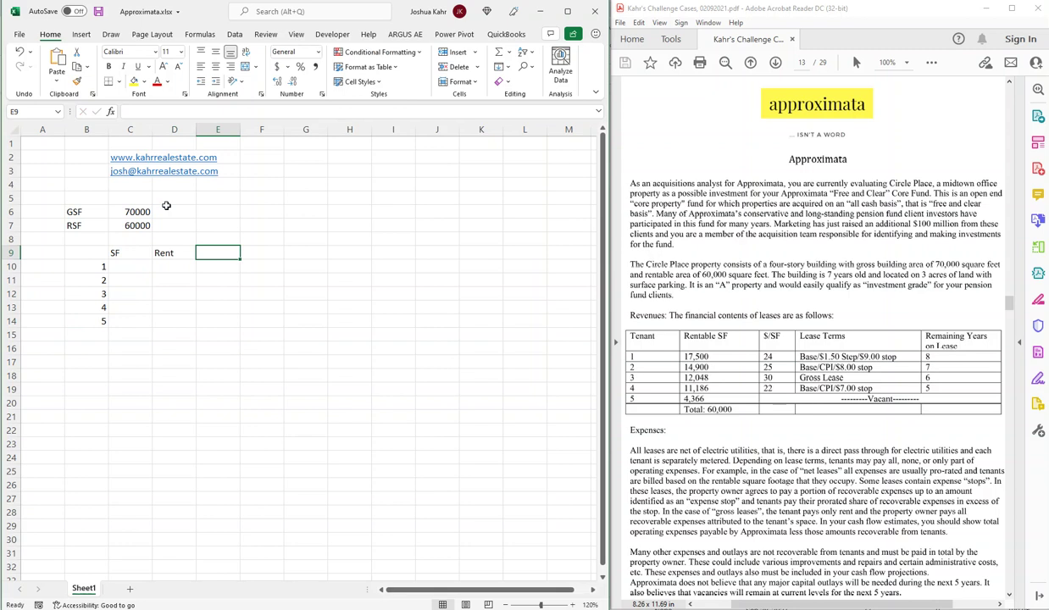
Enter tenant square footages 17500, 14900, 12048, 11186 and 4366 in C10:C14.
key("Return")
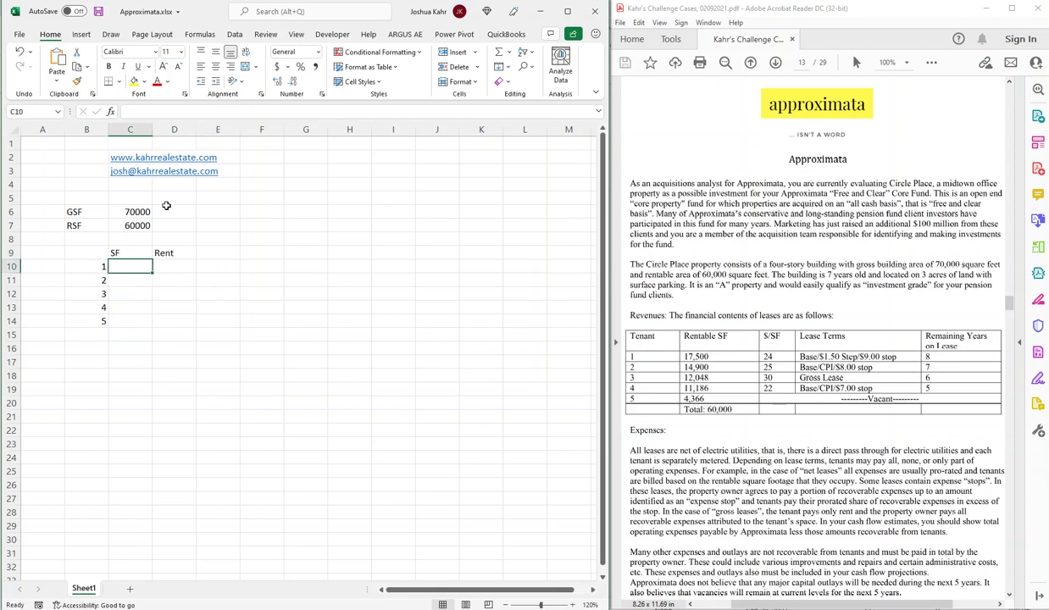
type("17500")
key("Return")
type("14900")
key("Return")
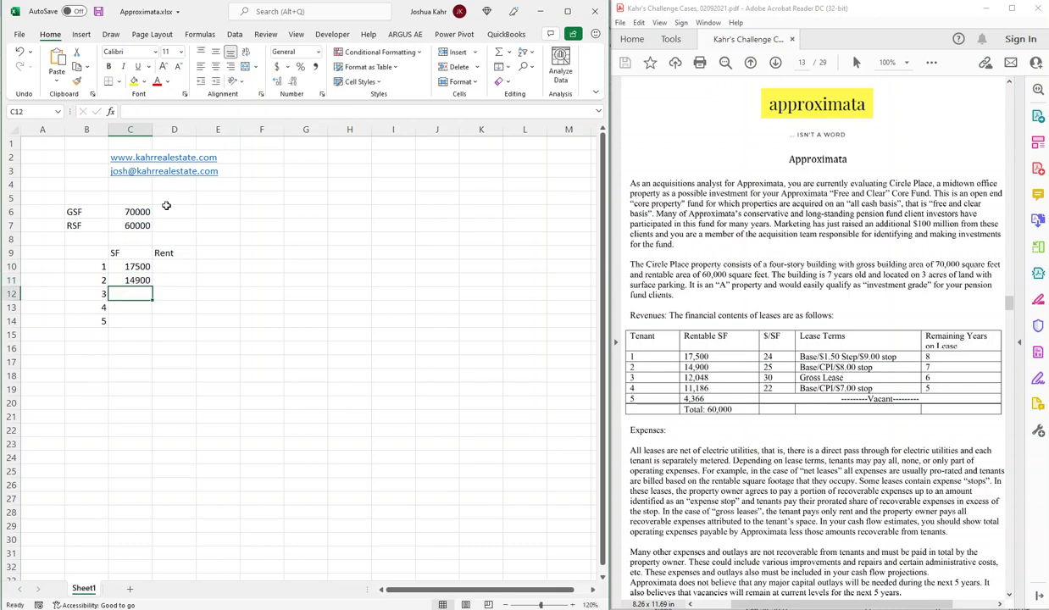
type("12048")
key("Return")
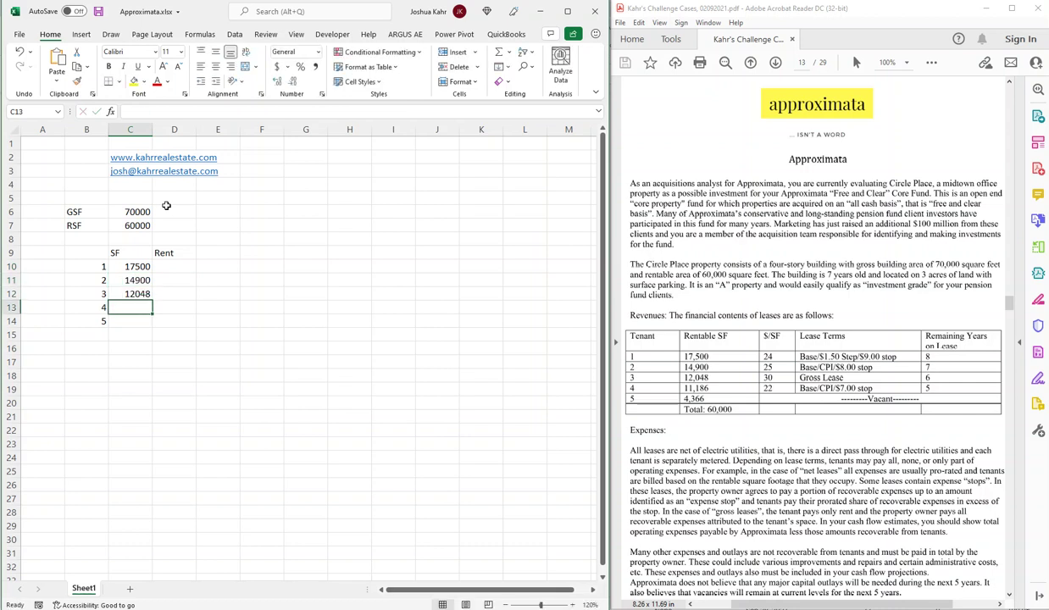
type("11186")
key("Return")
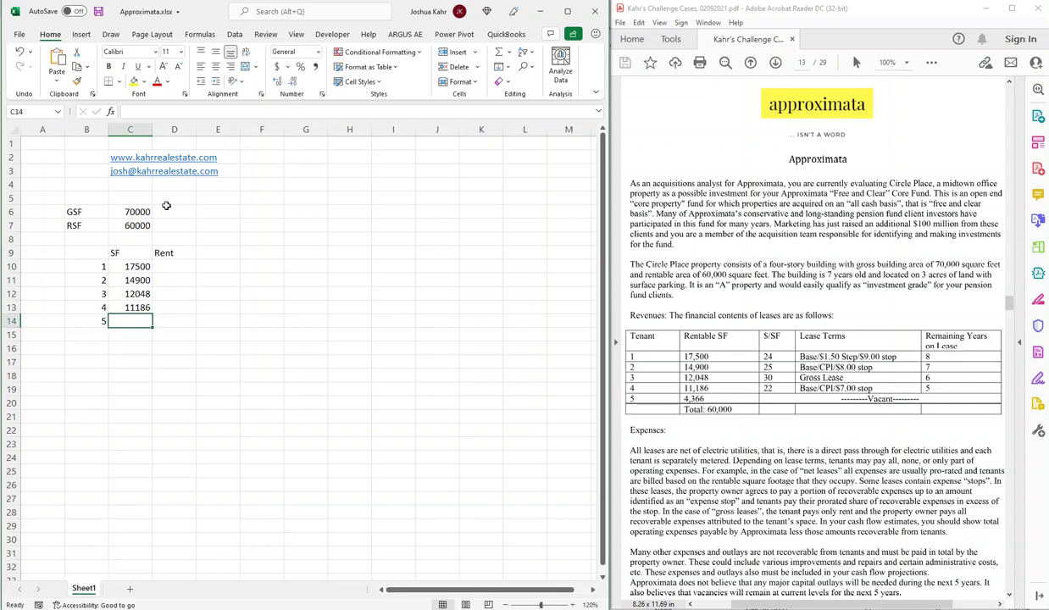
type("4366")
key("Return")
Total C10:C14 with SUM in C15 and show C10:C15 in comma style without decimals.
type("+s")
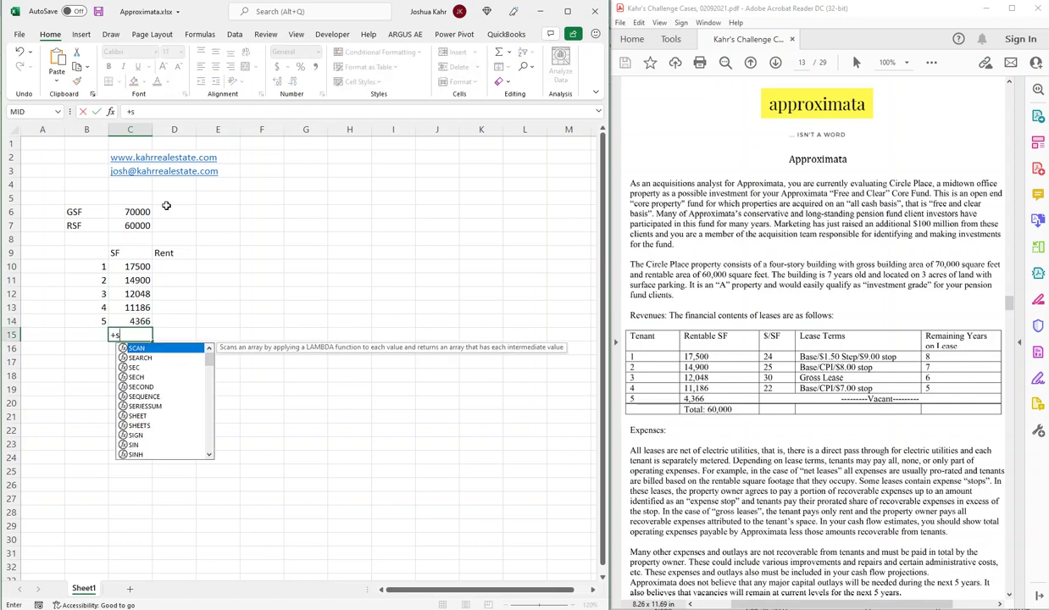
type("um(")
key("Up")
key("shift+Up")
key("shift+Up")
key("shift+Up")
key("shift+Up")
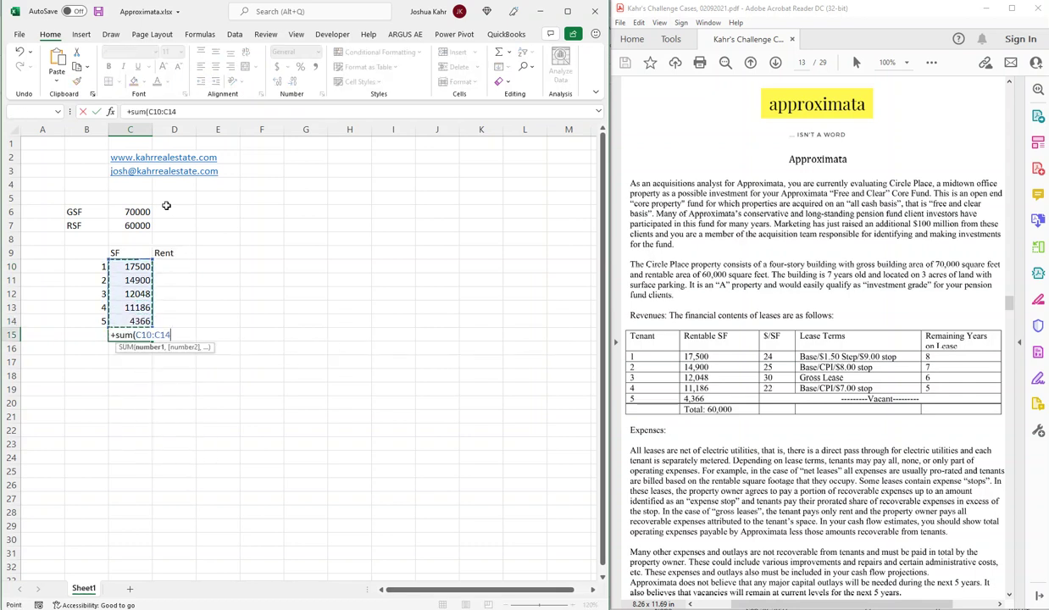
key("Return")
key("Up")
key("shift+Up")
key("shift+Up")
key("shift+Up")
key("shift+Up")
key("shift+Up")
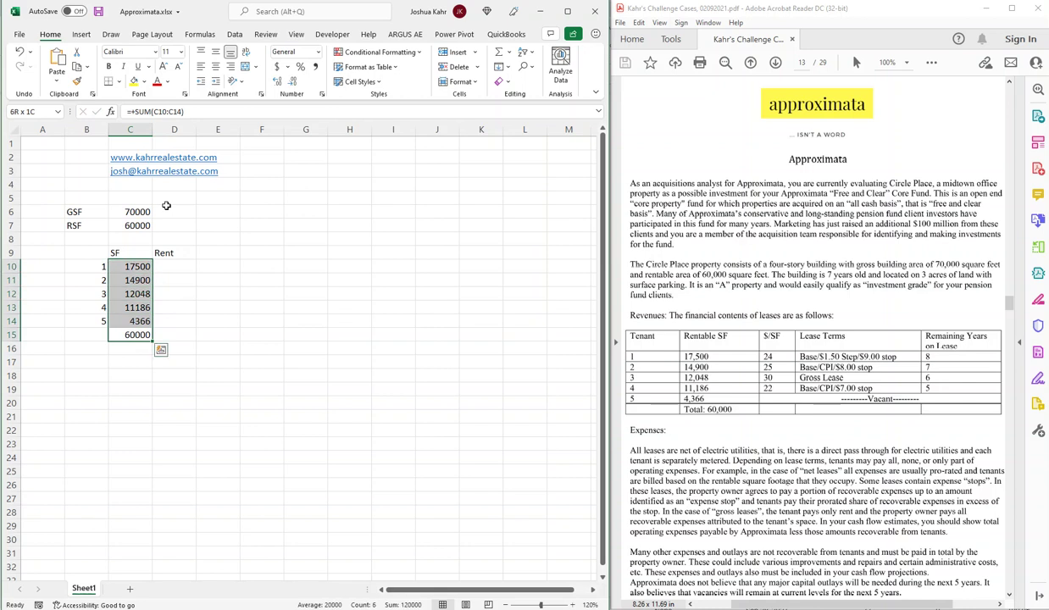
key("ctrl+shift+1")
double_click(295, 81)
Enter rents 24, 25, 30 and 22 for tenants 1–4 in D10:D13.
left_click(206, 262)
key("Left")
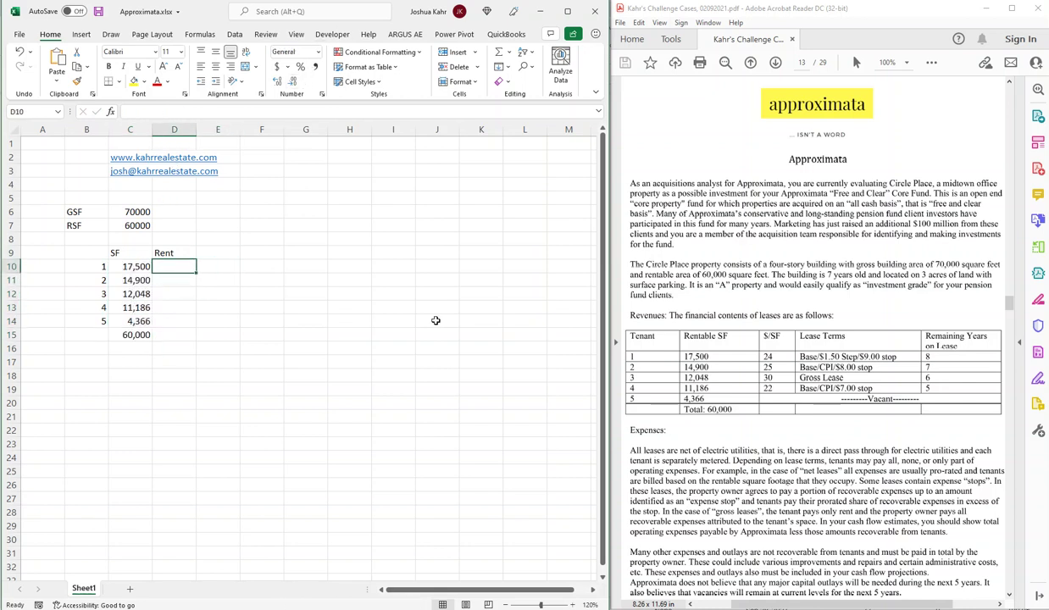
type("24")
key("Return")
type("25")
key("Return")
type("30")
key("Return")
type("22")
key("Return")
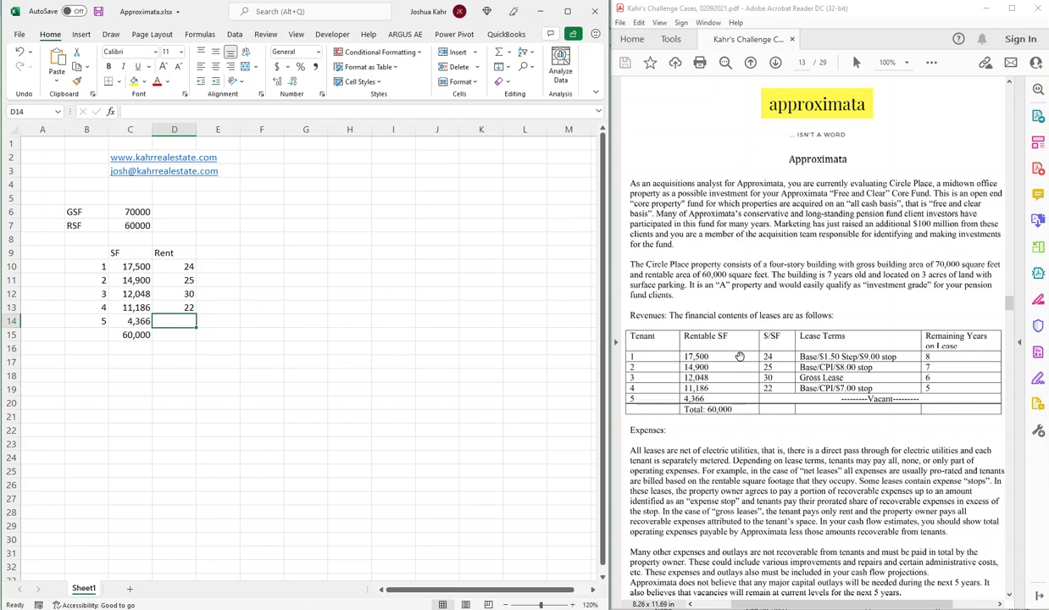
scroll(754, 377, "down", 1)
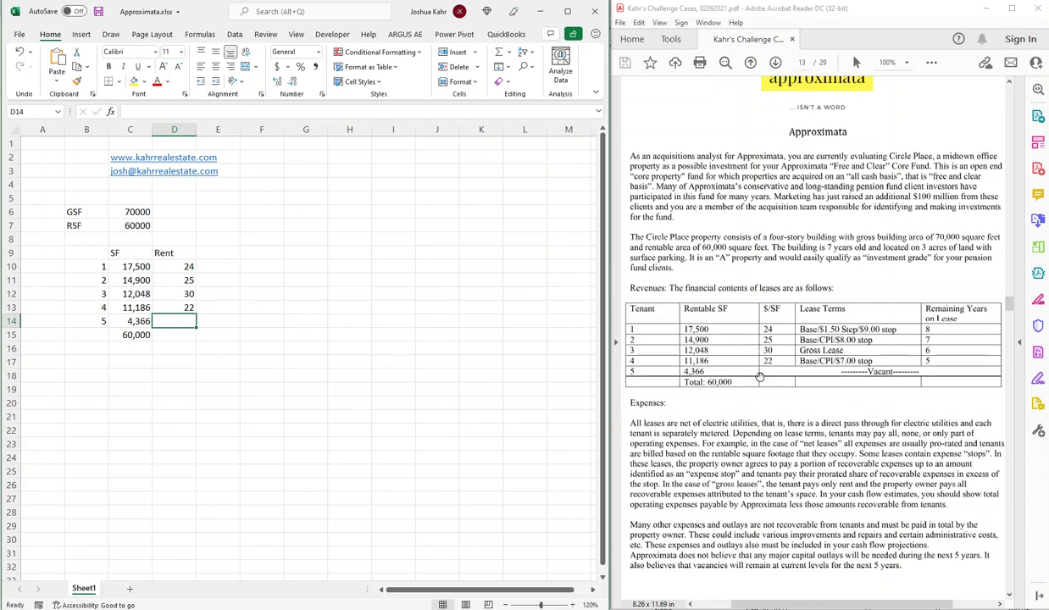
scroll(760, 376, "down", 2)
scroll(760, 377, "down", 15)
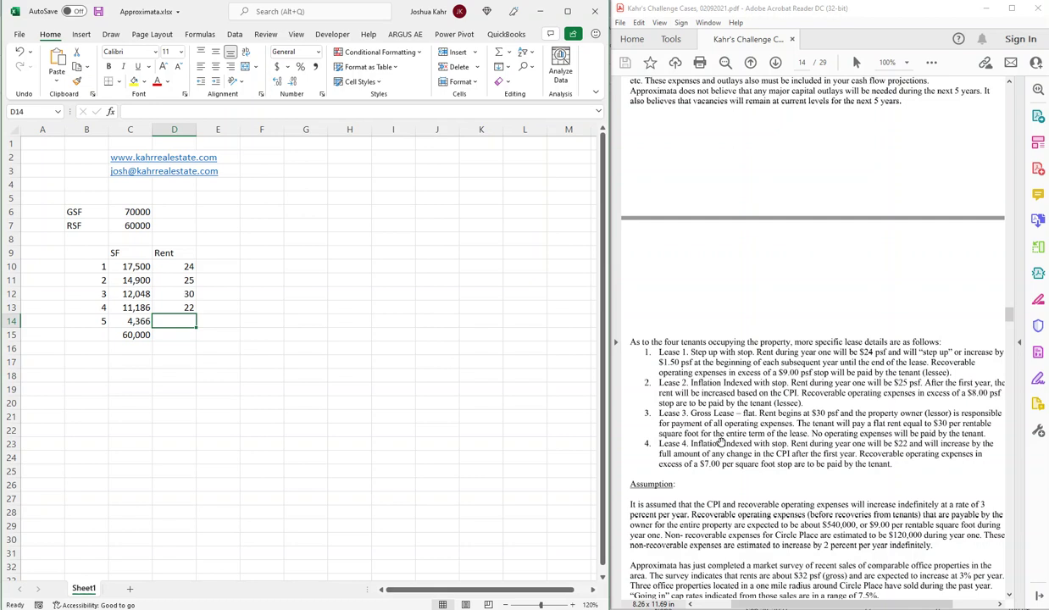
scroll(711, 309, "up", 8)
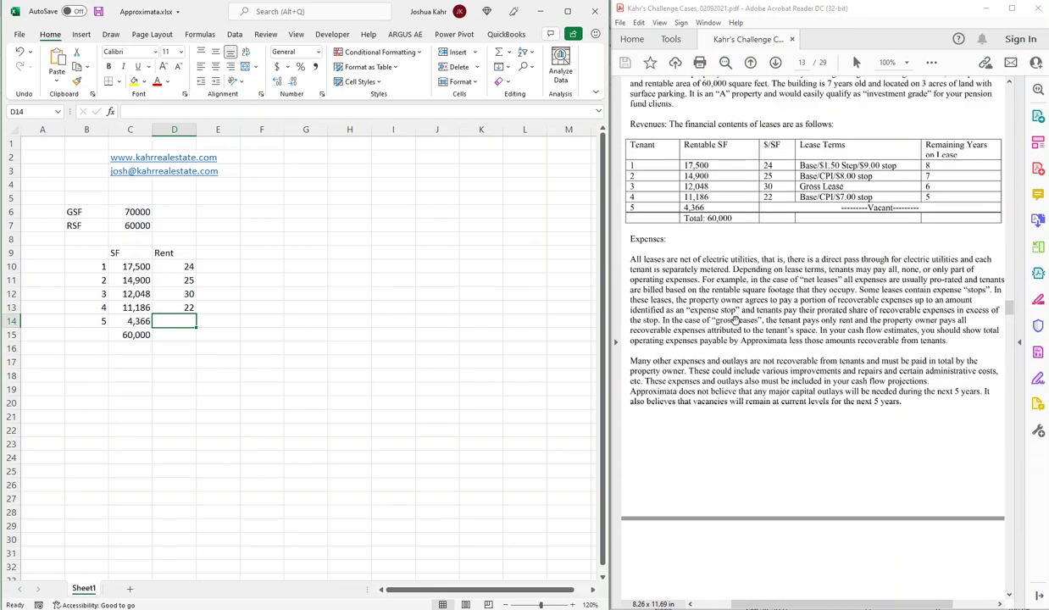
left_click(254, 252)
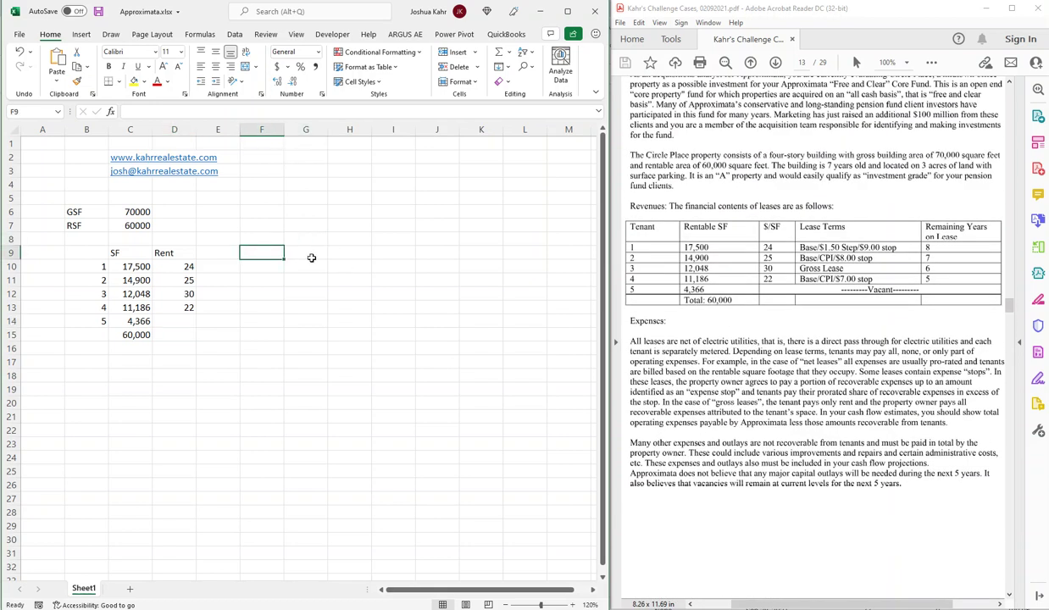
key("Left")
key("Left")
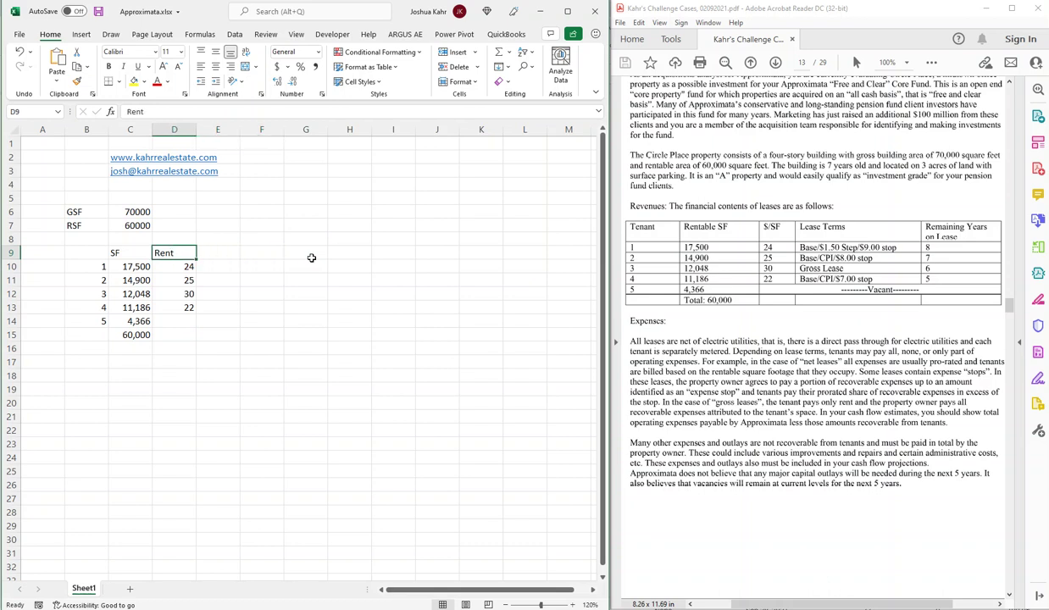
key("Left")
key("Left")
key("shift+Right")
key("shift+Down")
key("shift+Down")
key("shift+Down")
key("shift+Down")
key("shift+Down")
key("shift+Down")
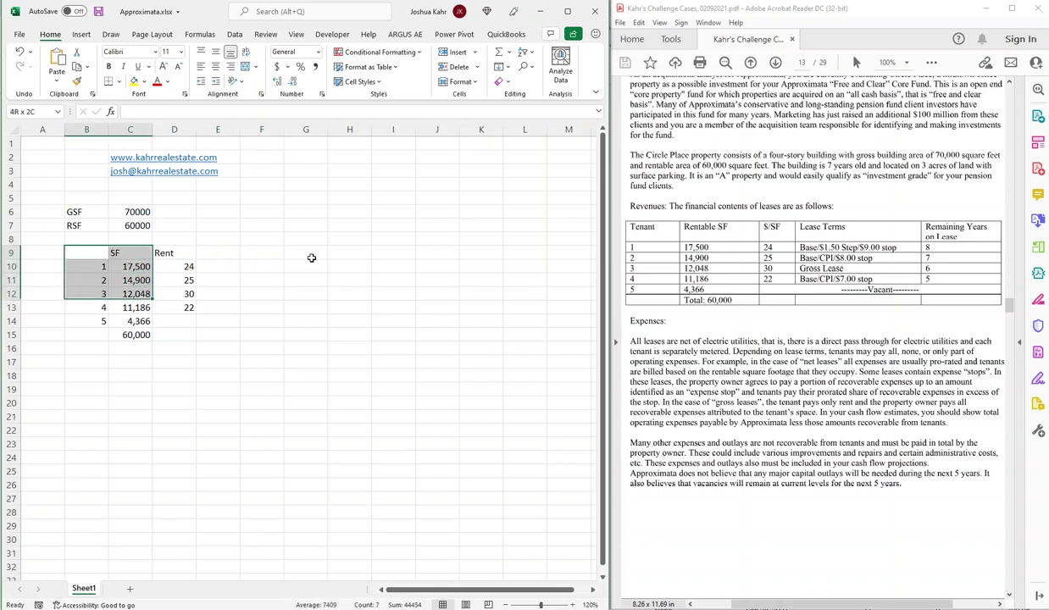
key("shift+Right")
key("ctrl+c")
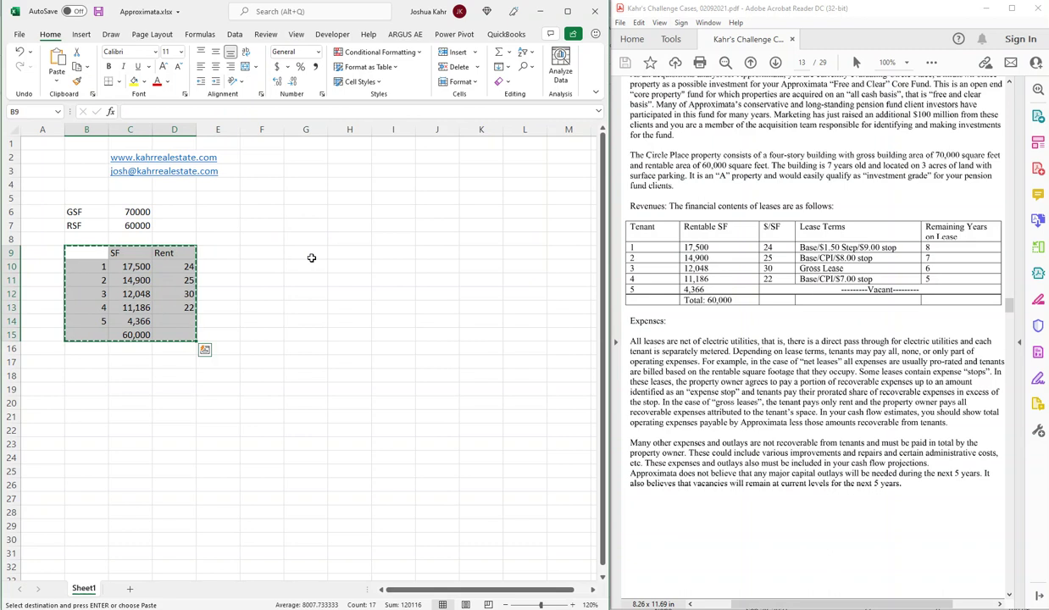
key("Down")
key("Down")
key("ctrl+c")
key("ctrl+v")
key("Up")
key("Up")
key("shift+Down")
key("shift+Right")
key("shift+Right")
key("shift+Right")
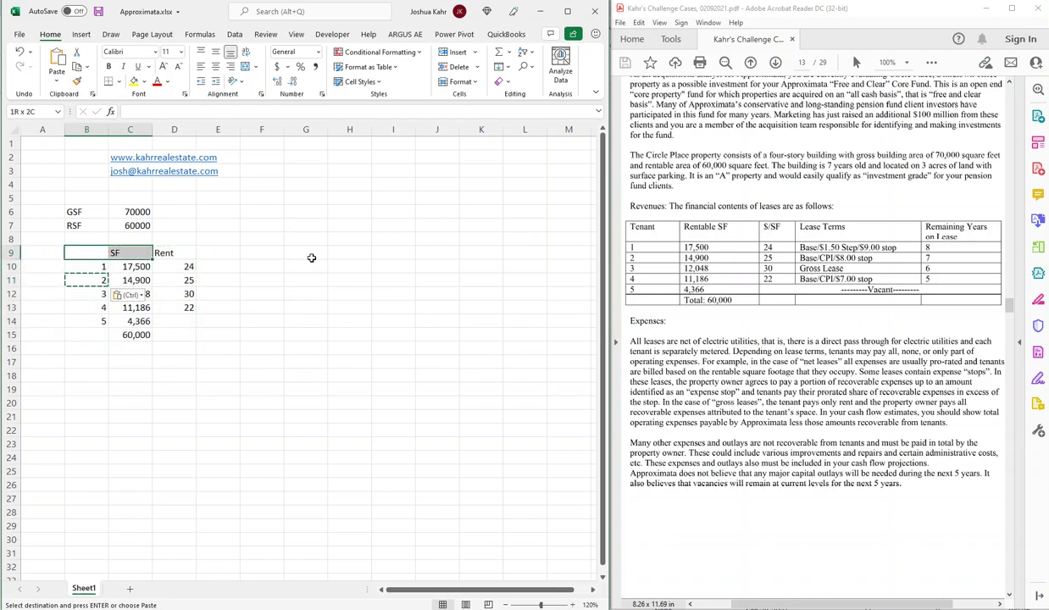
key("shift+Down")
key("shift+Down")
key("shift+Down")
key("shift+Down")
key("shift+Down")
Copy the tenant table B9:D15 and paste it two rows lower at B11.
key("shift+Left")
key("ctrl+c")
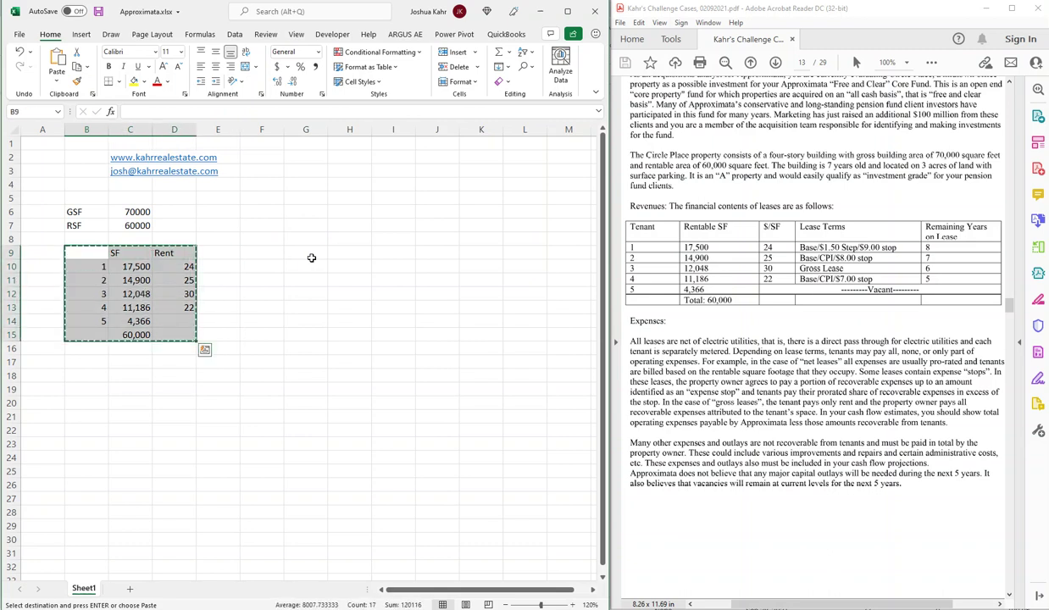
key("Down")
key("Down")
key("Return")
Type Rent in D10 and number years 1 through 8 across D11:K11.
key("Right")
key("Right")
key("Up")
type("Rent")
key("Return")
type("1")
key("Tab")
type("2\t3\t4\t5\t6\t")
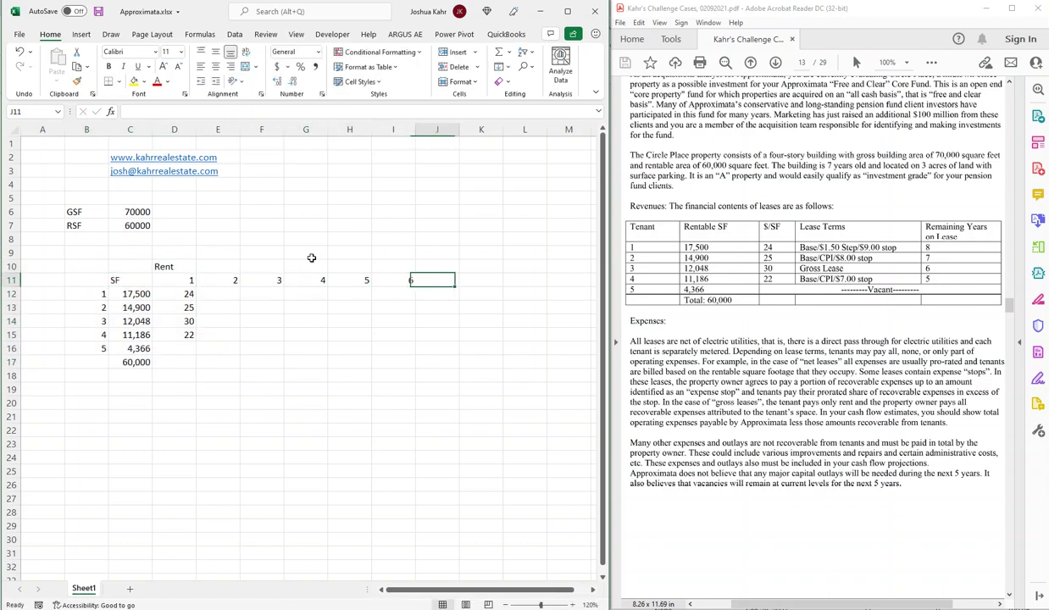
type("7\t8")
key("Tab")
key("Down")
key("Down")
key("Left")
key("Left")
key("Left")
key("Left")
key("Left")
key("Left")
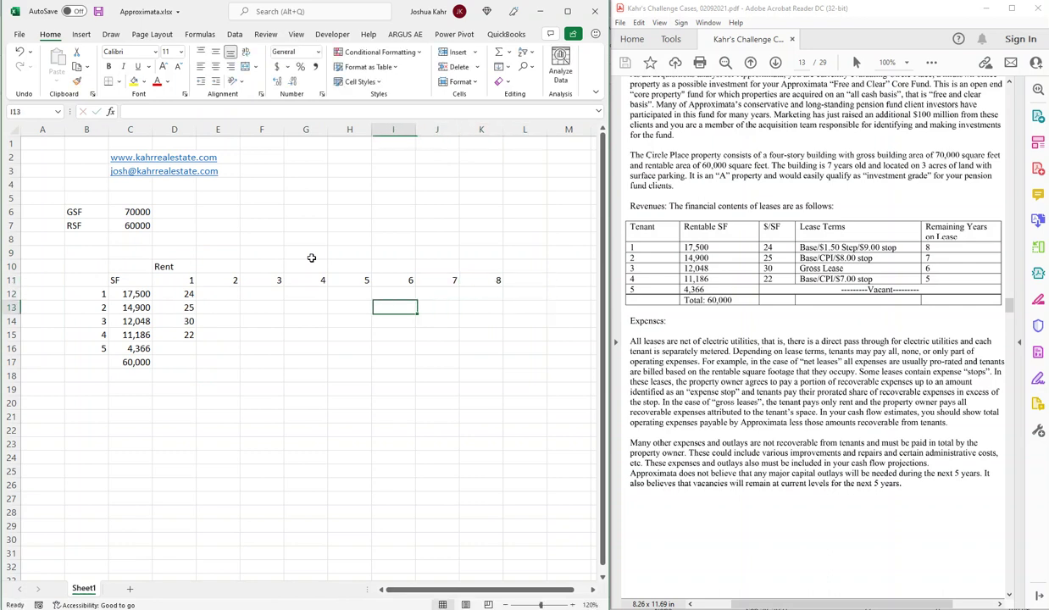
key("Left")
key("Up")
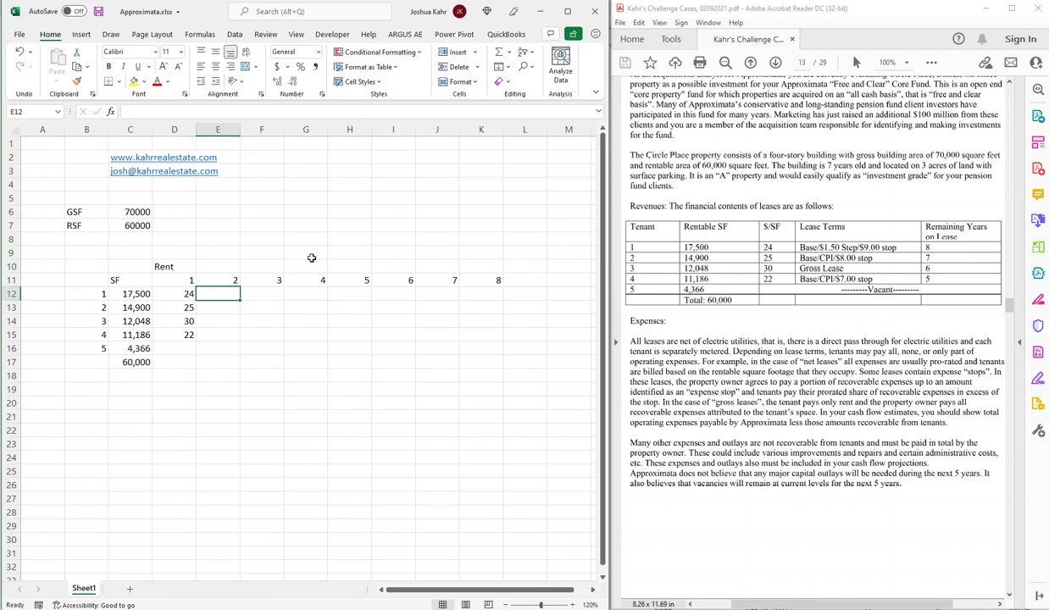
Enter =+D12+1.5 in E12 and paste it across F12:K12 for tenant 1's yearly step-ups.
type("+")
key("Left")
type("+")
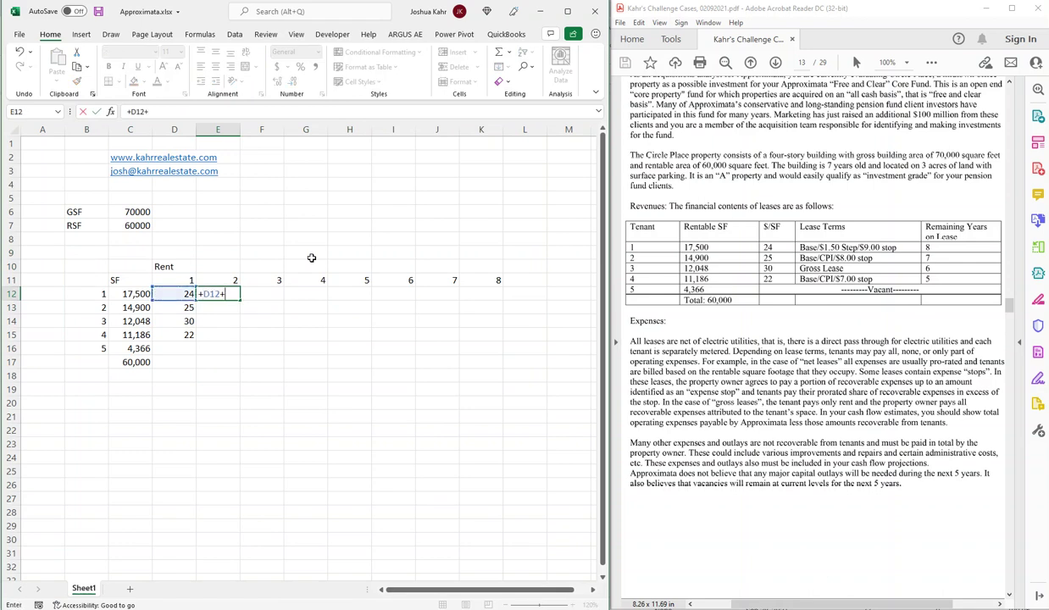
type("1.5")
key("ctrl+Return")
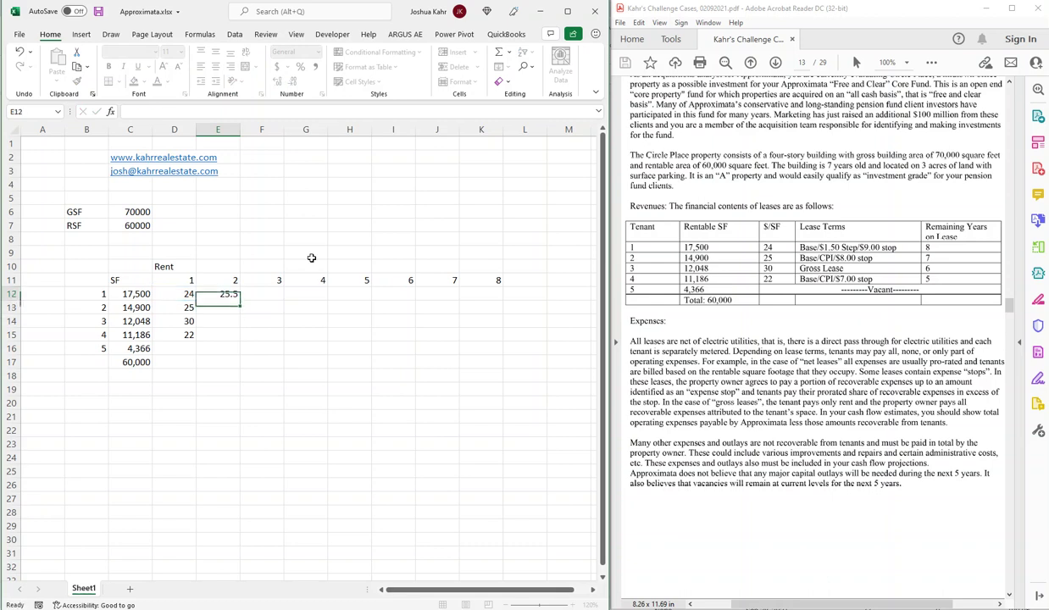
key("ctrl+c")
key("shift+Right")
key("shift+Right")
key("shift+Right")
key("shift+Right")
key("shift+Right")
key("shift+Right")
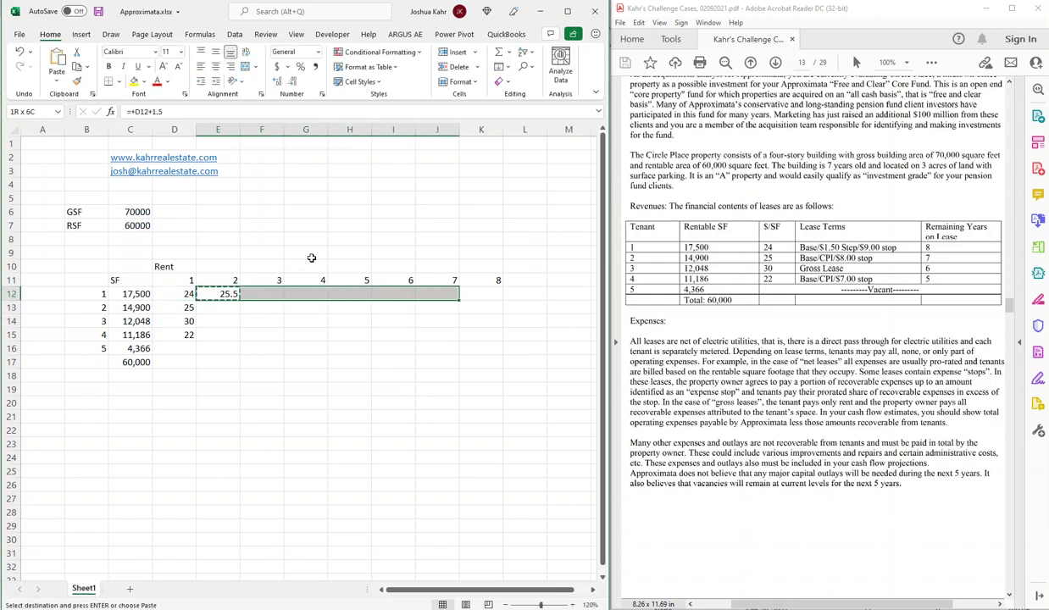
key("ctrl+v")
key("Down")
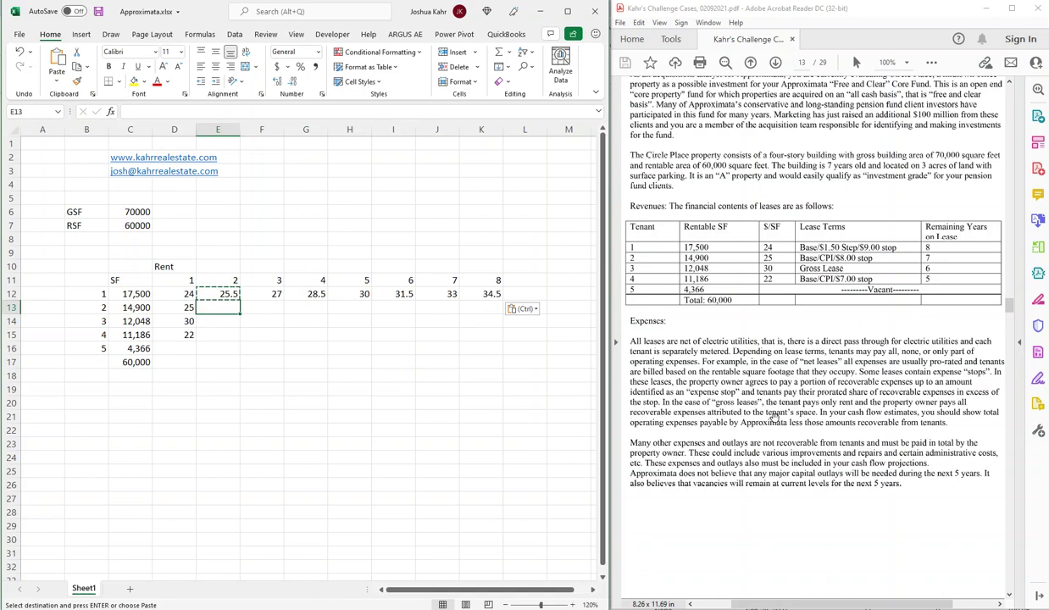
Scroll the case PDF down to page 14's lease terms and Assumption section.
scroll(765, 422, "down", 2)
scroll(765, 422, "down", 6)
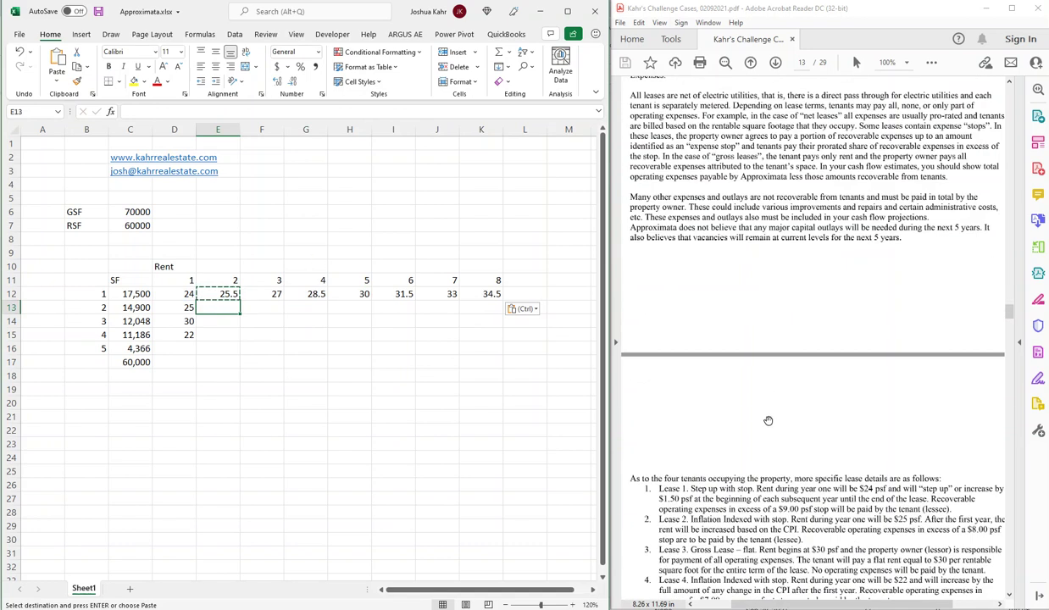
scroll(767, 421, "down", 3)
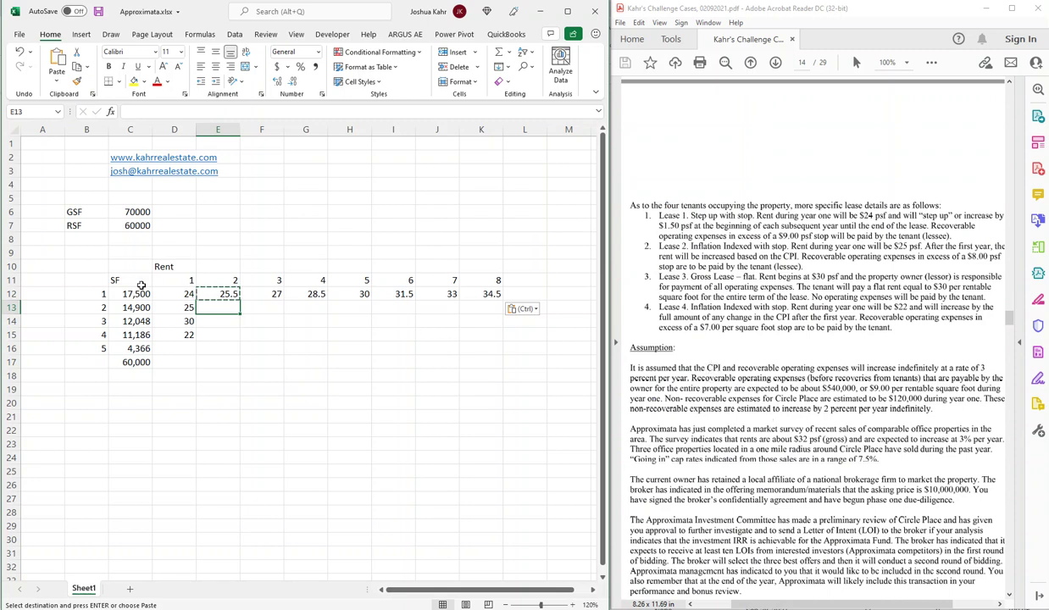
left_click(13, 253)
Insert three rows at row 9 and label C9 CPI Growth and C10 Expense Growth.
key("ctrl+shift+plus")
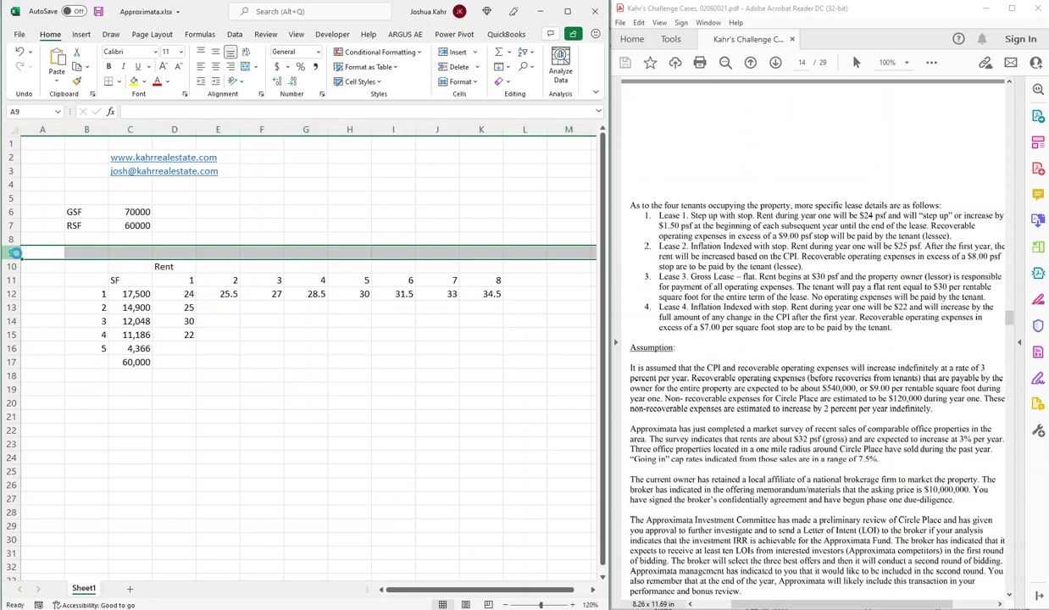
key("ctrl+shift+plus")
key("ctrl+shift+plus")
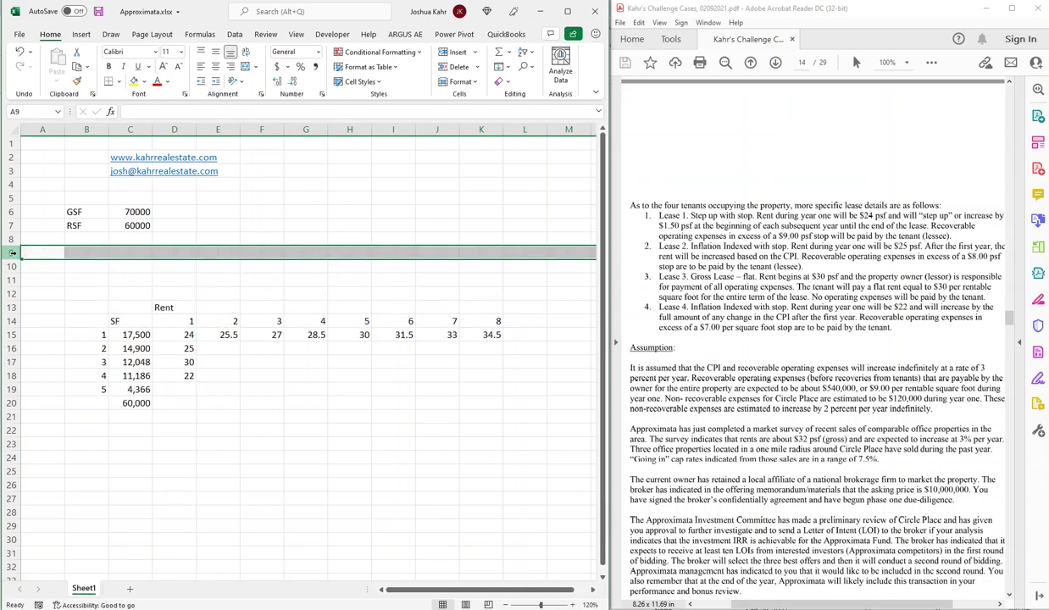
key("Right")
key("Right")
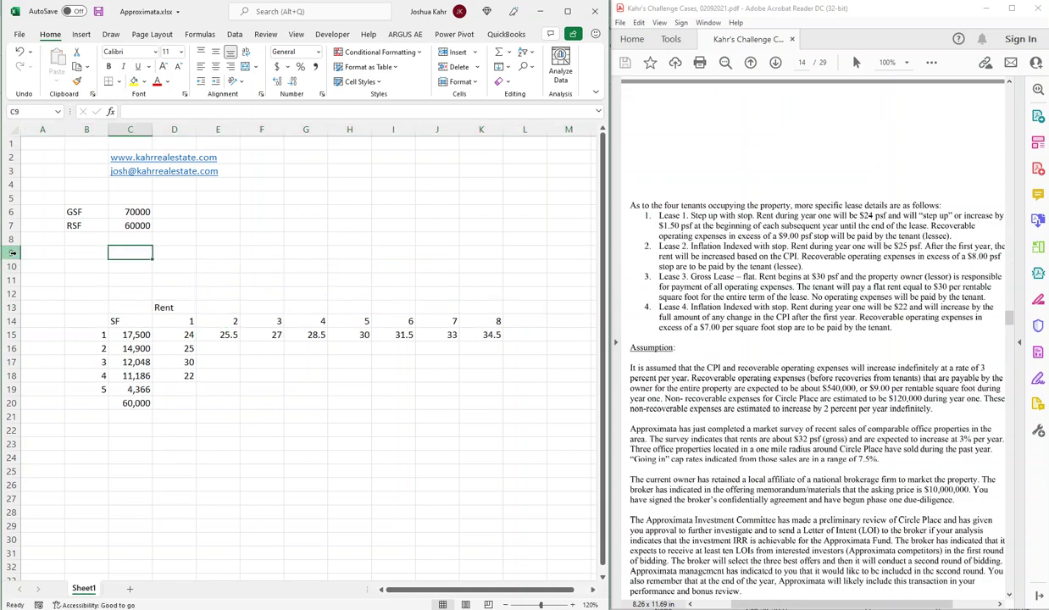
type("CPI")
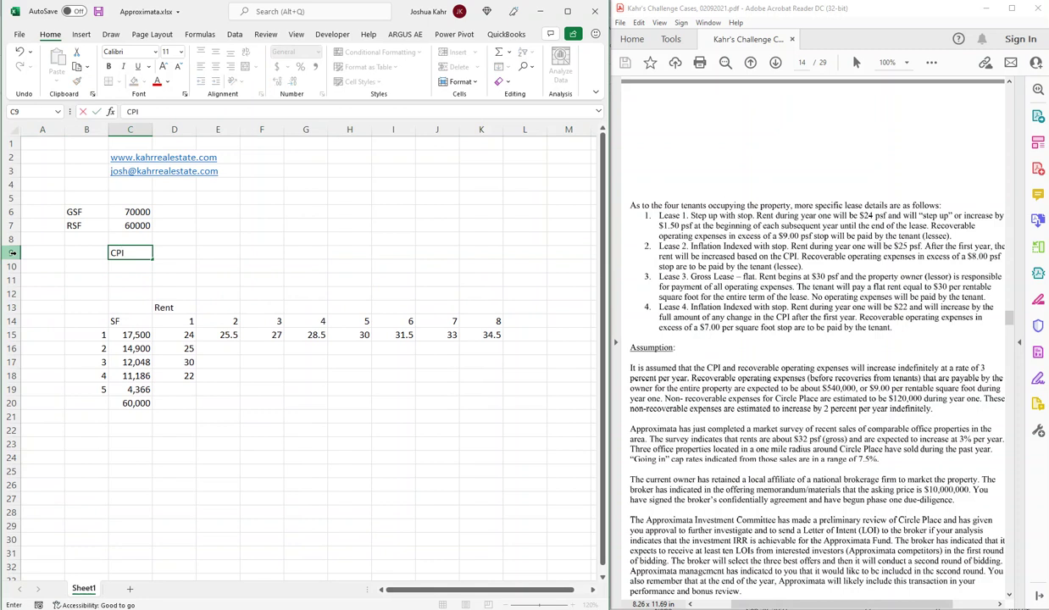
type(" Growth")
key("Return")
type("Expensse")
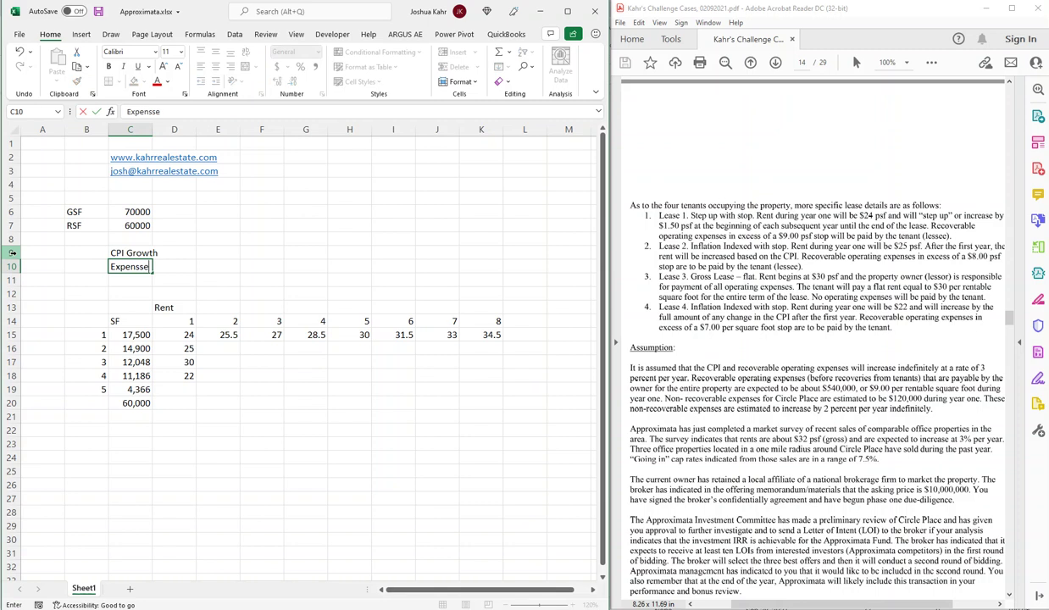
key("BackSpace")
key("BackSpace")
type("e Growth")
key("Return")
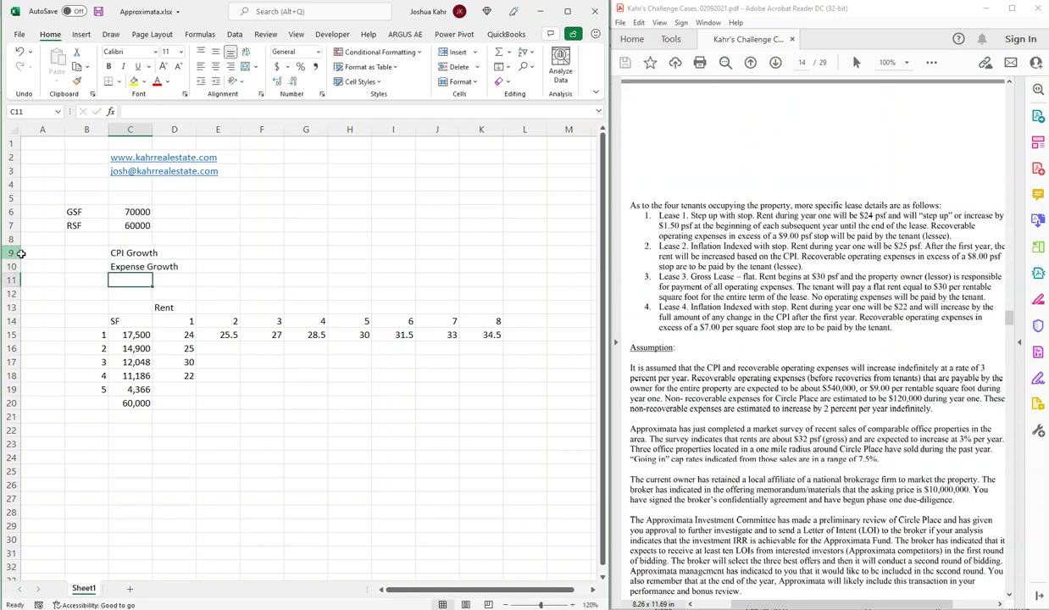
Widen column C, copy the year numbers 1–8 into row 8, and insert a blank row above them.
left_click_drag(153, 129, 181, 129)
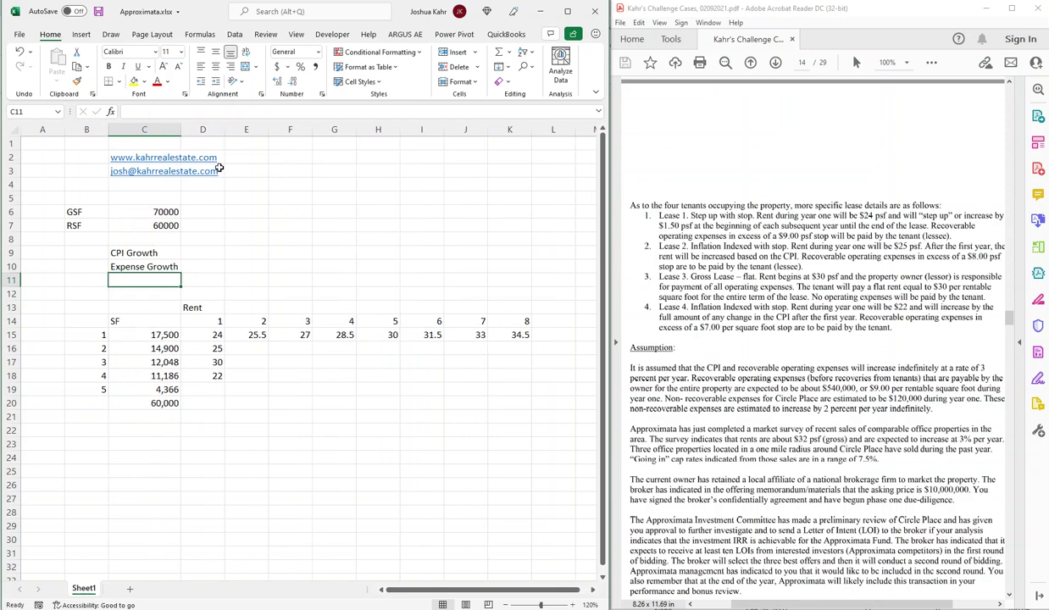
left_click(258, 251)
left_click_drag(203, 320, 519, 321)
key("ctrl+c")
left_click(211, 239)
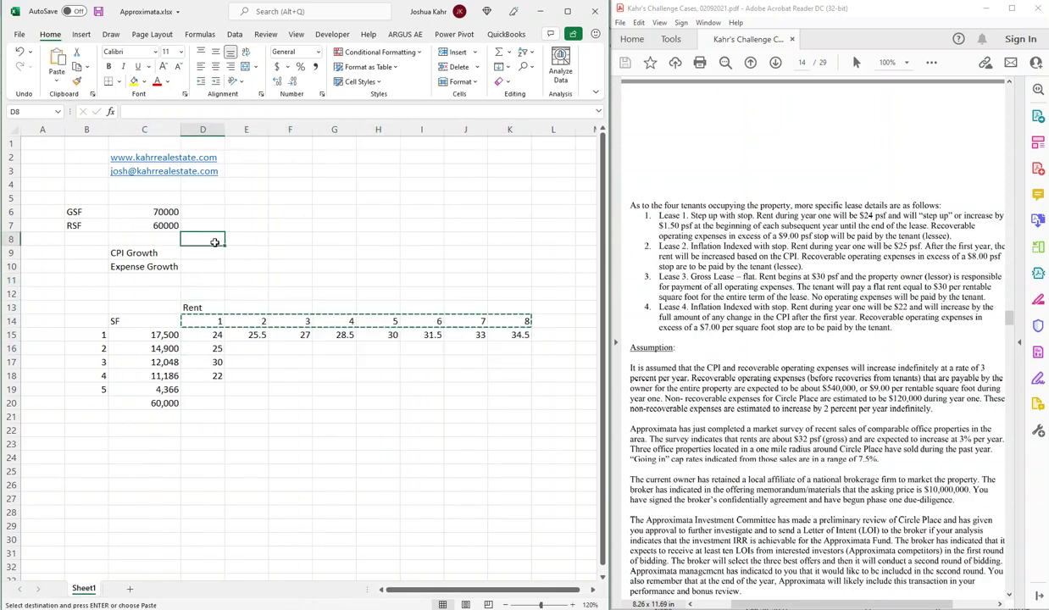
key("ctrl+v")
left_click(23, 240)
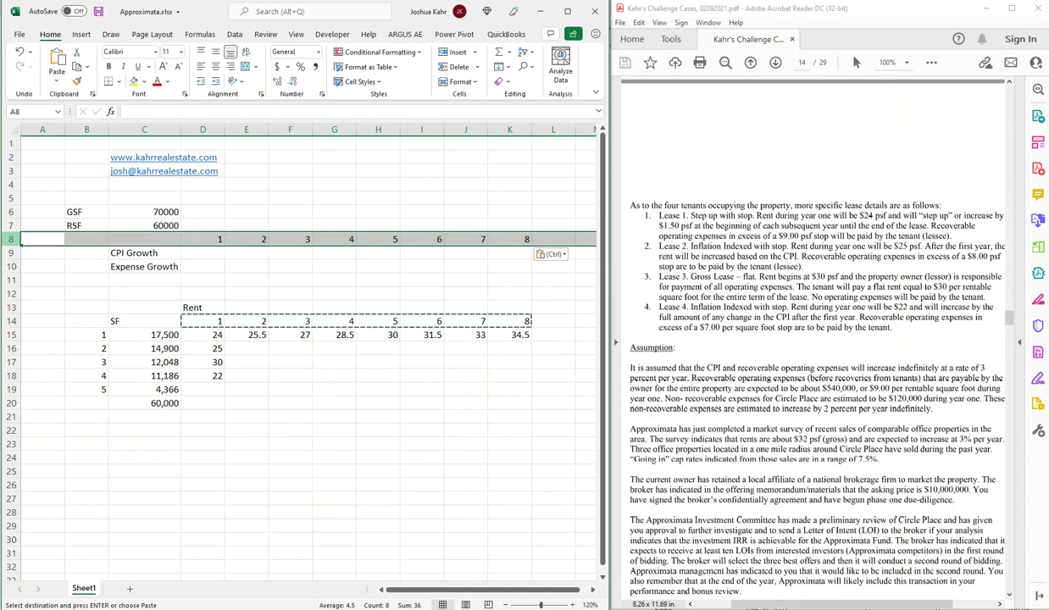
key("ctrl+shift+plus")
left_click(11, 253)
Fill 3% across CPI Growth and Expense Growth for years 2–8 (E10:K11).
left_click(245, 266)
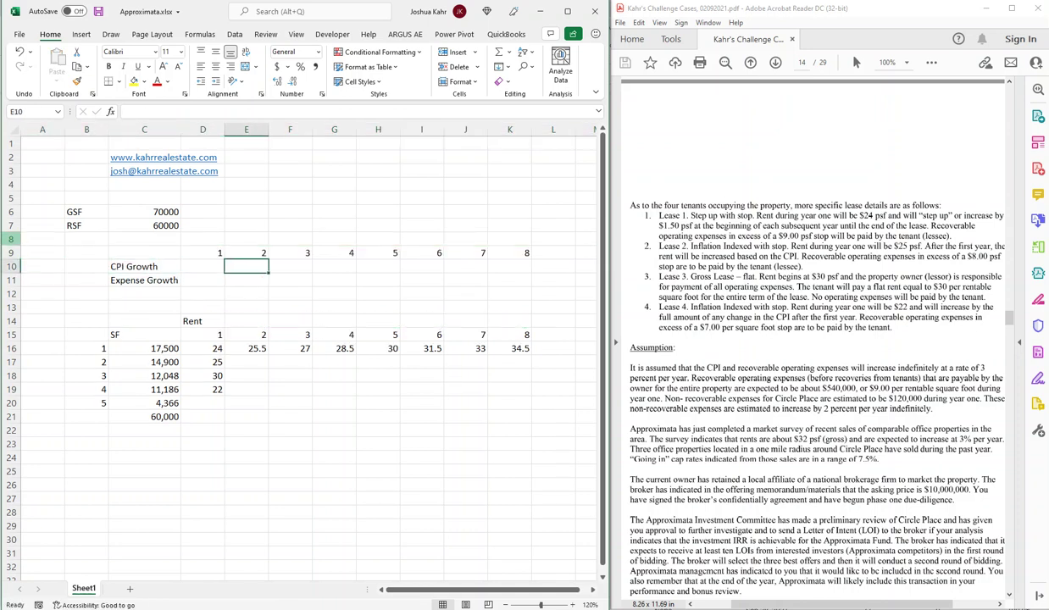
type("3%")
key("Return")
left_click_drag(246, 266, 509, 266)
key("ctrl+r")
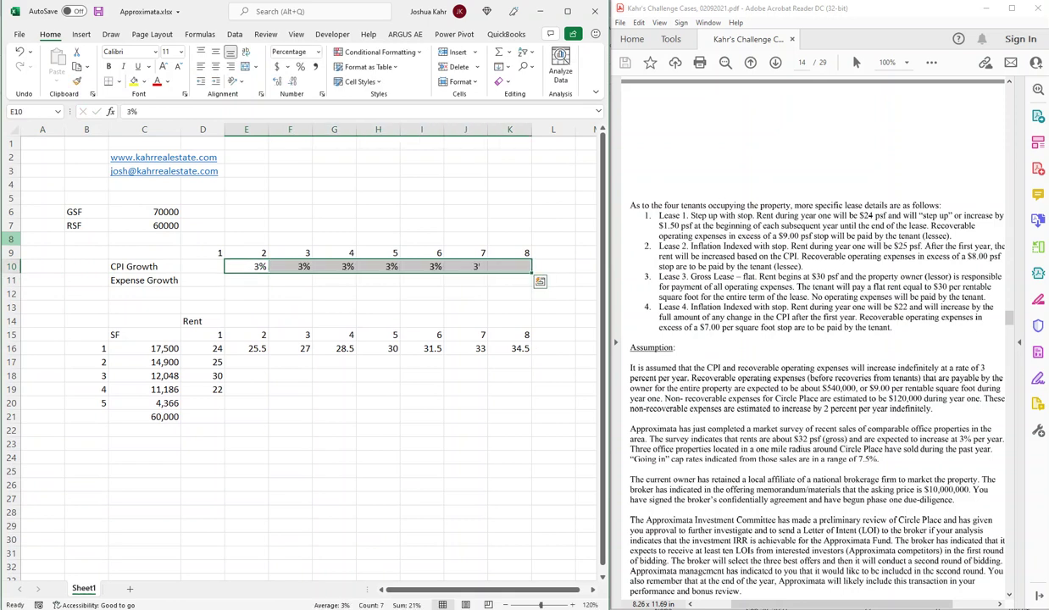
key("ctrl+c")
key("Down")
key("ctrl+v")
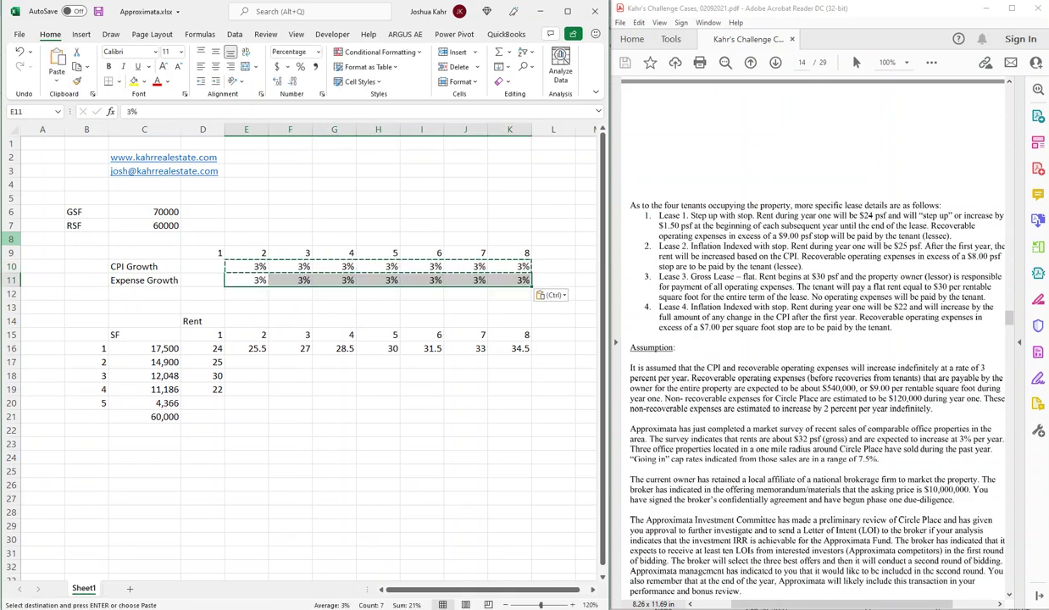
Shade the year-1 growth cells D10:D11 light grey.
left_click_drag(201, 266, 202, 274)
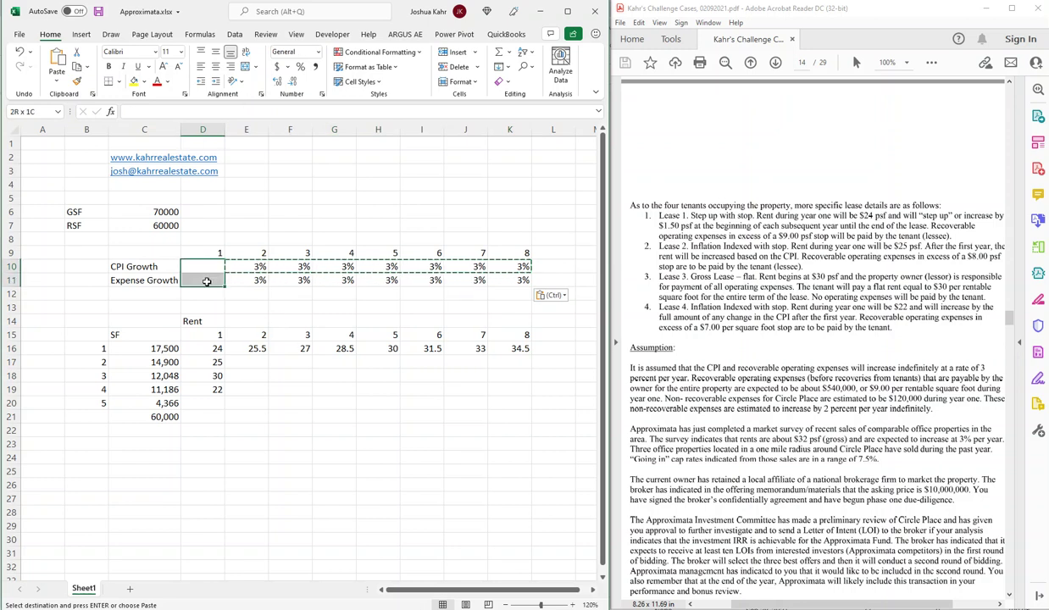
left_click(144, 81)
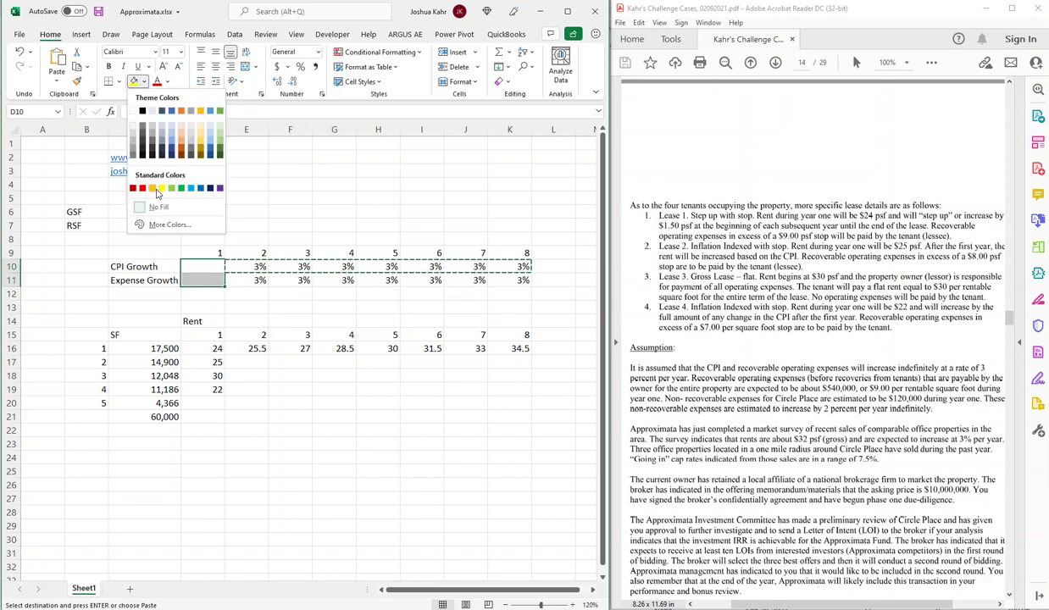
left_click(133, 132)
left_click(289, 225)
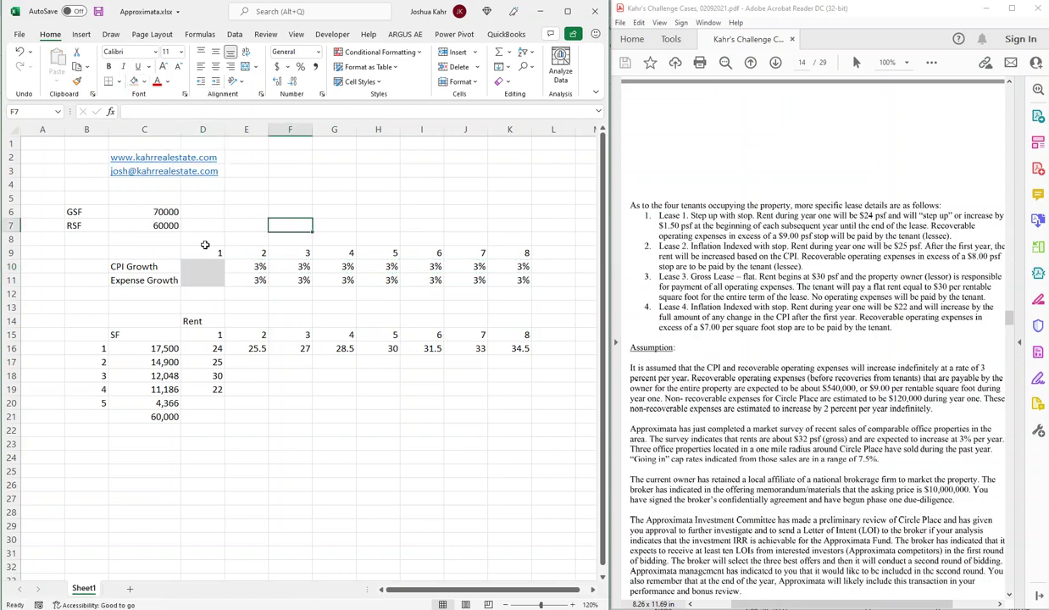
Enter =+D17*(1+E10) in E17, fill it across tenant 2's row, and clear year 8 in K17.
left_click(261, 362)
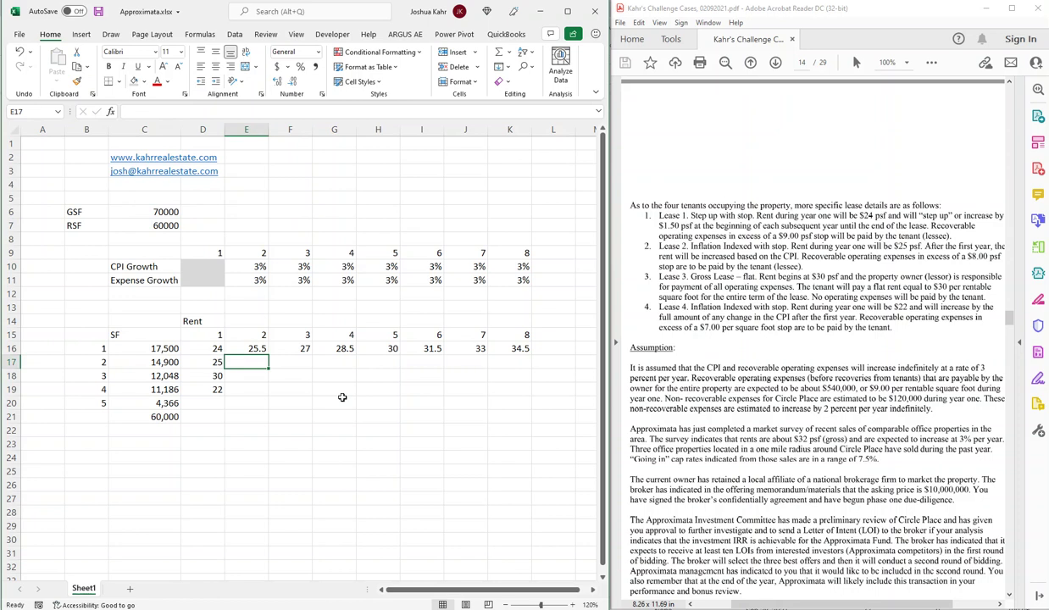
type("+")
key("Left")
type("*")
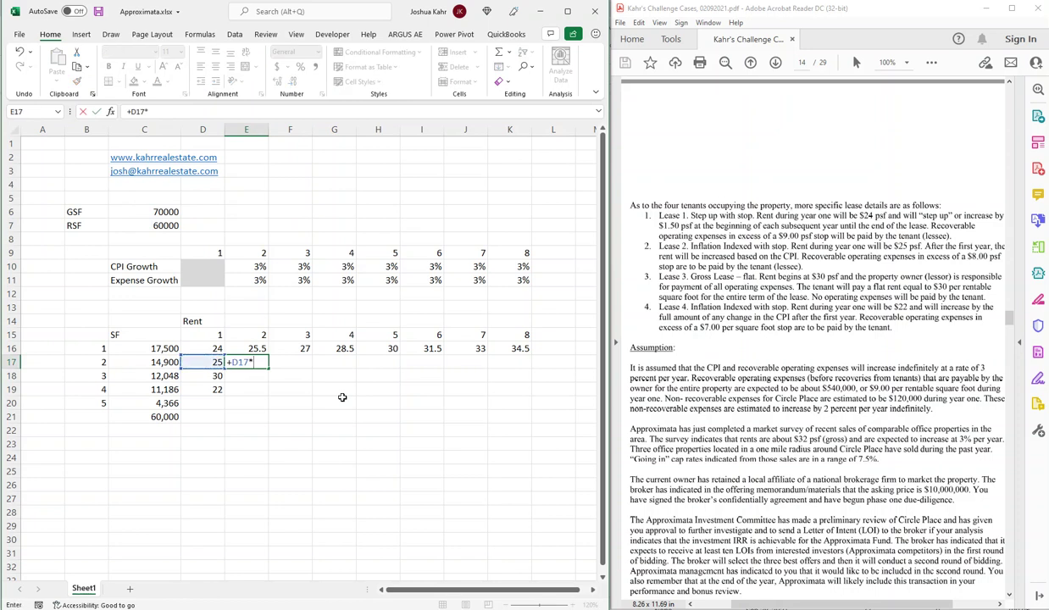
type("(1+")
key("Up")
key("Up")
key("Up")
key("Up")
key("Up")
key("Up")
key("Up")
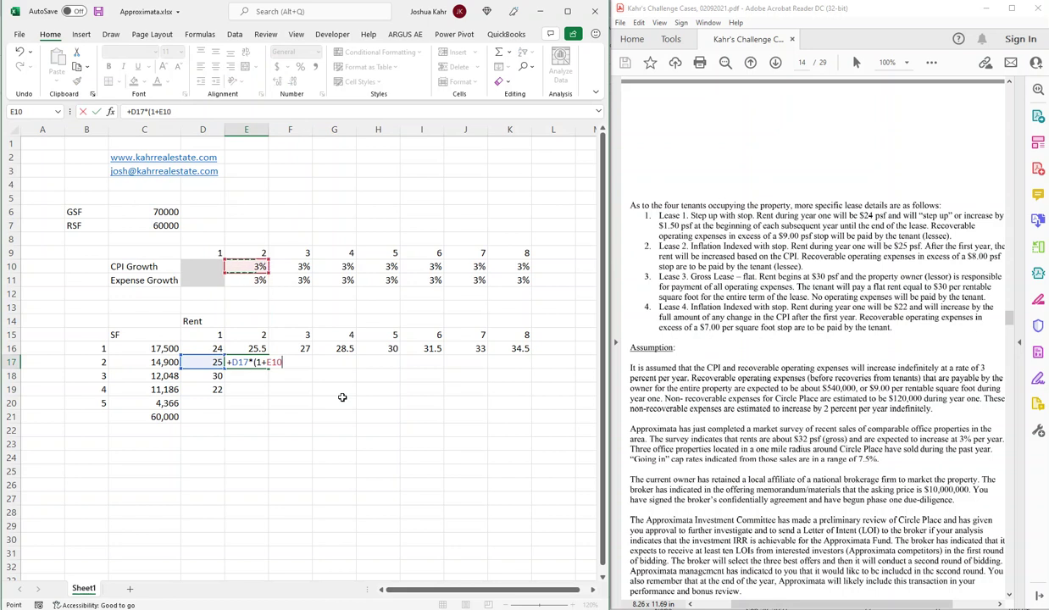
key("Return")
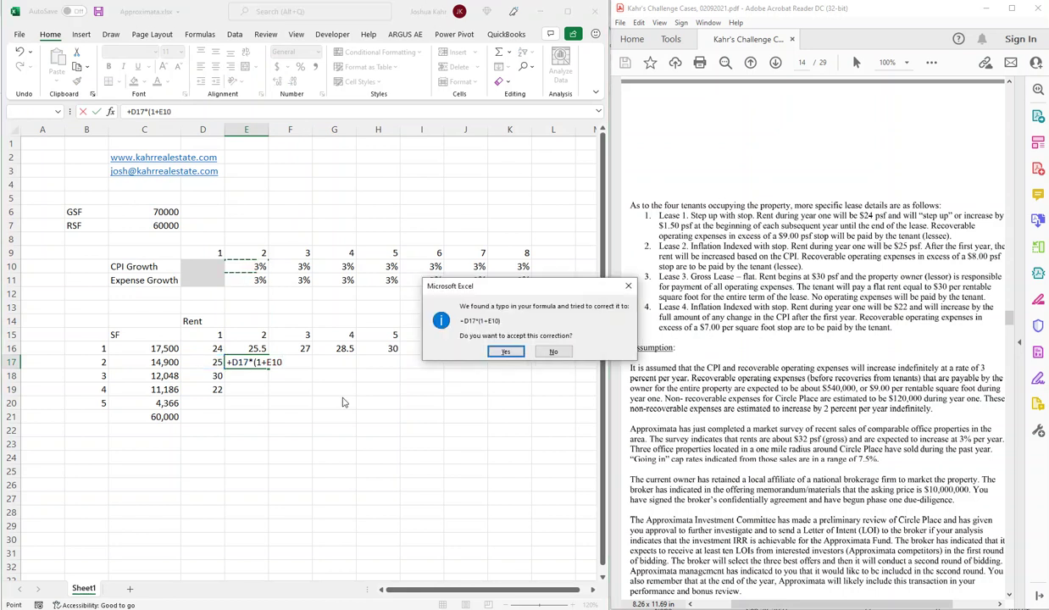
key("Return")
key("shift+Right")
key("shift+Right")
key("shift+Right")
key("shift+Right")
key("shift+Right")
key("shift+Right")
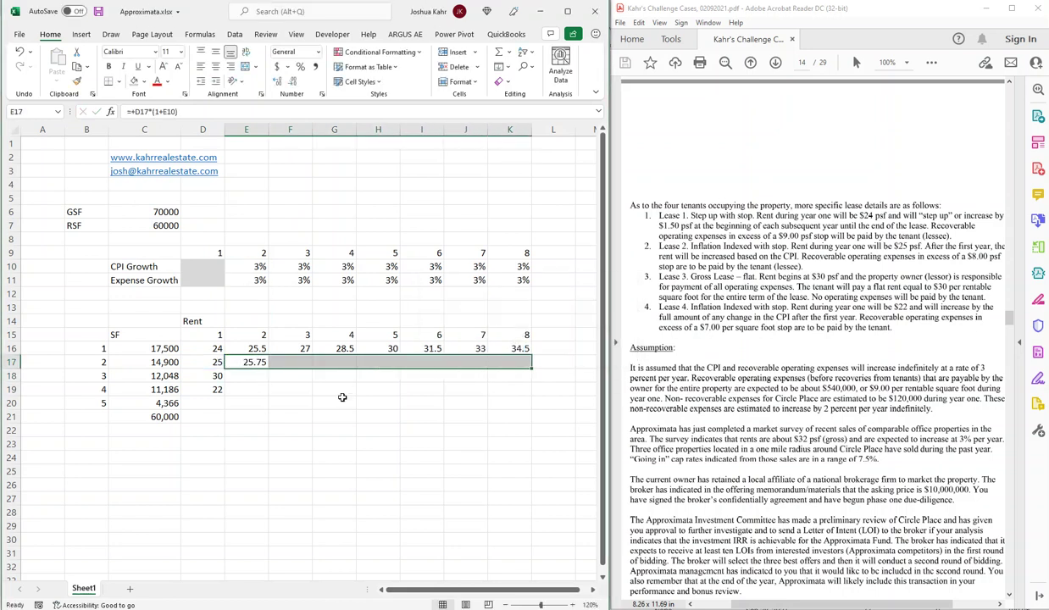
key("ctrl+r")
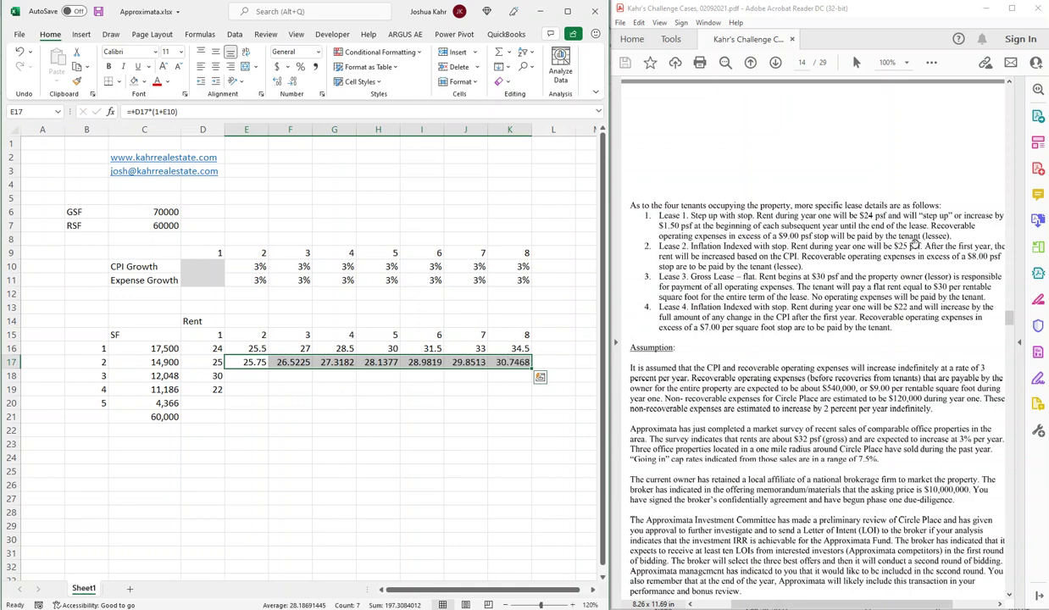
scroll(911, 245, "up", 10)
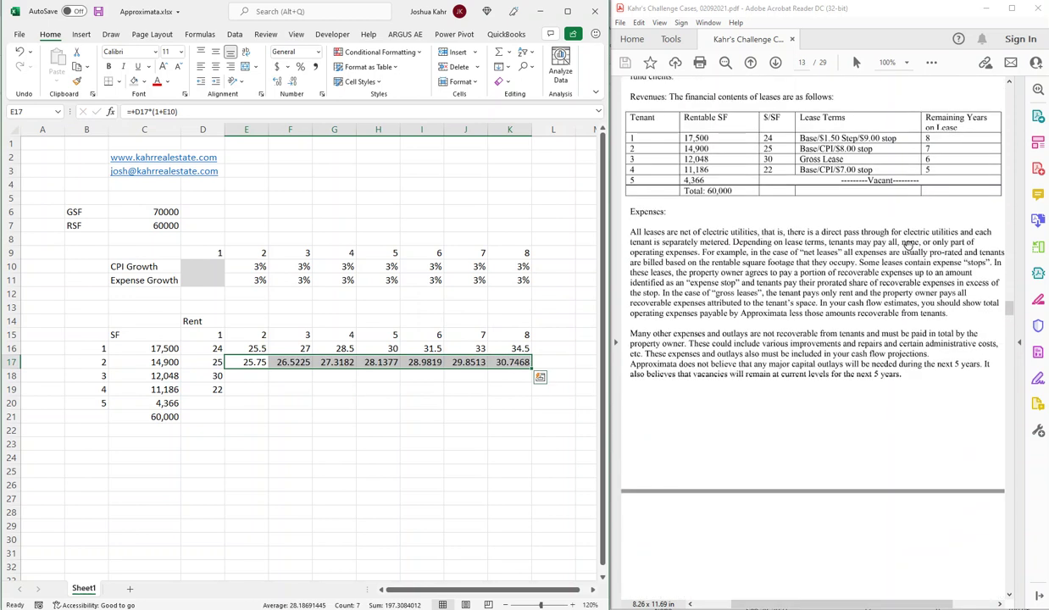
left_click(517, 362)
key("Delete")
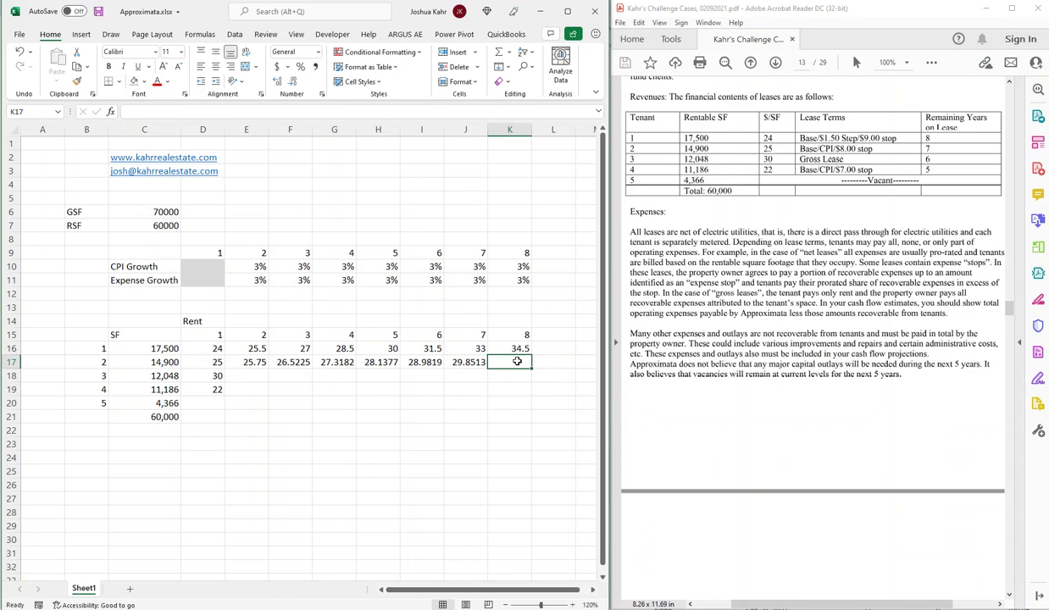
scroll(835, 252, "down", 5)
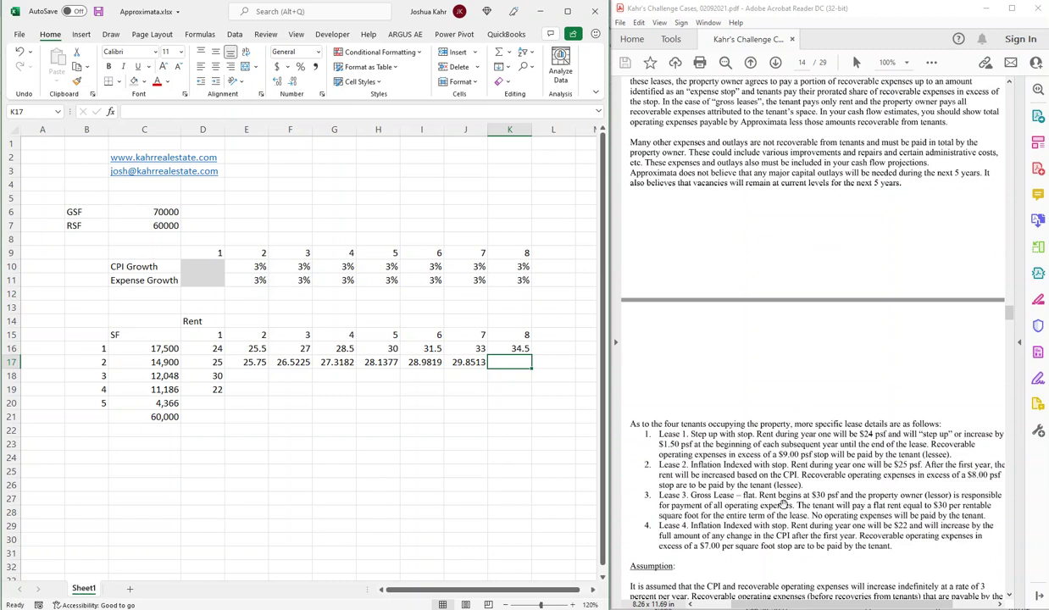
Make tenant 2's year-2 rent formula reference the CPI rate in E10 absolutely.
scroll(784, 504, "up", 4)
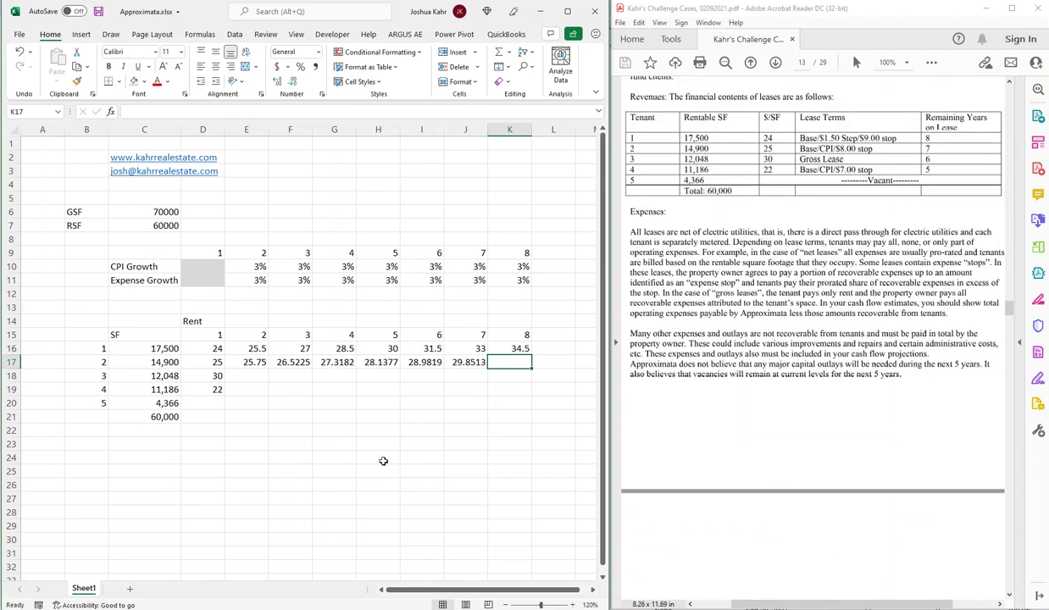
left_click_drag(266, 366, 386, 362)
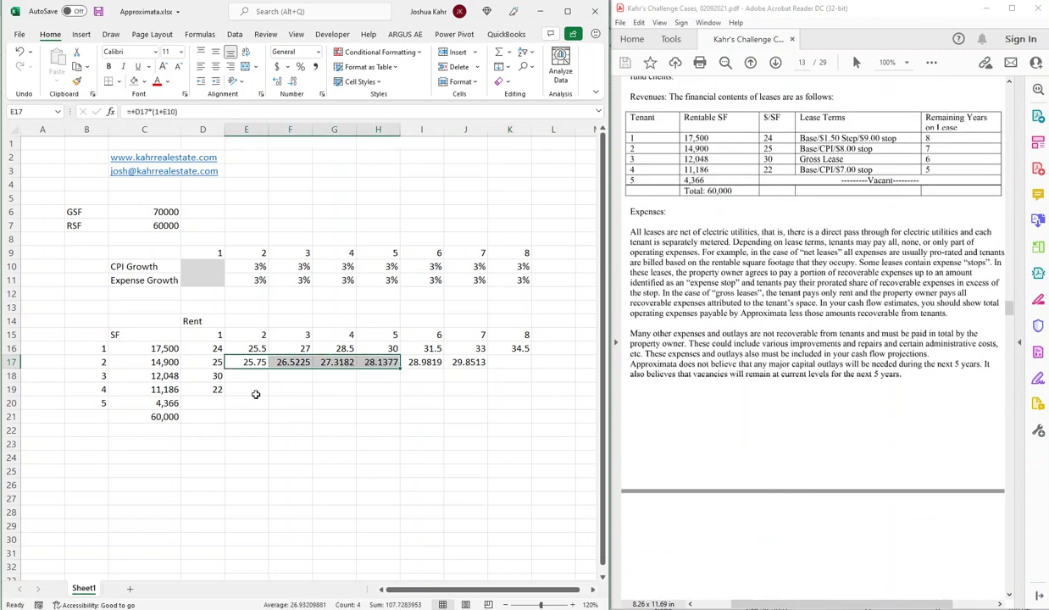
left_click(254, 390)
key("Up")
key("Up")
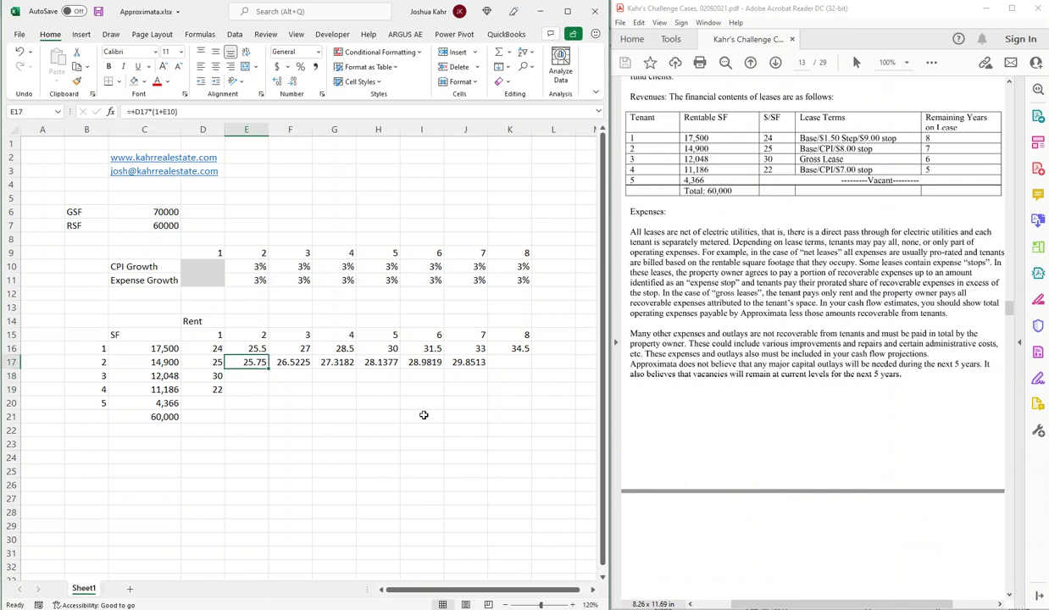
key("F2")
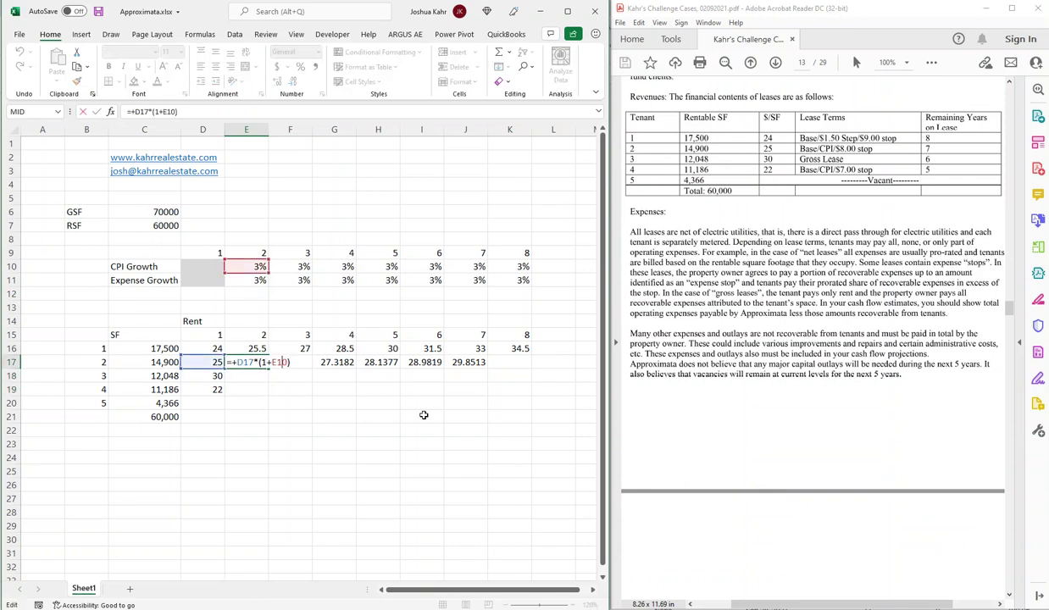
key("Return")
key("Up")
Copy that formula into tenant 4's years 2–5 (E19:H19), giving 22.66 through 24.7612.
key("ctrl+c")
key("Down")
key("Down")
key("ctrl+v")
key("shift+Right")
key("shift+Right")
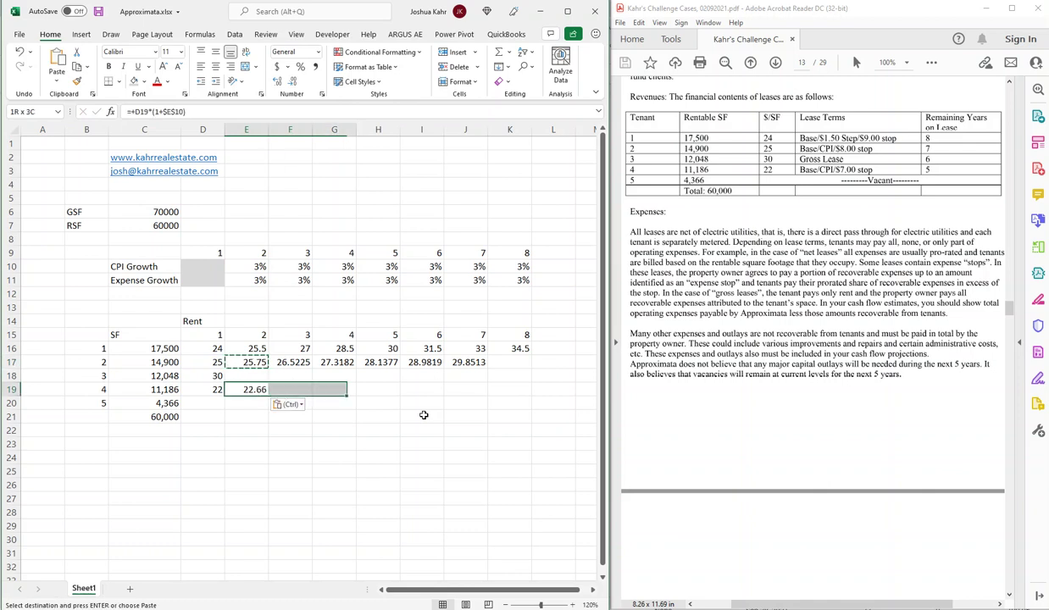
key("shift+Right")
key("Return")
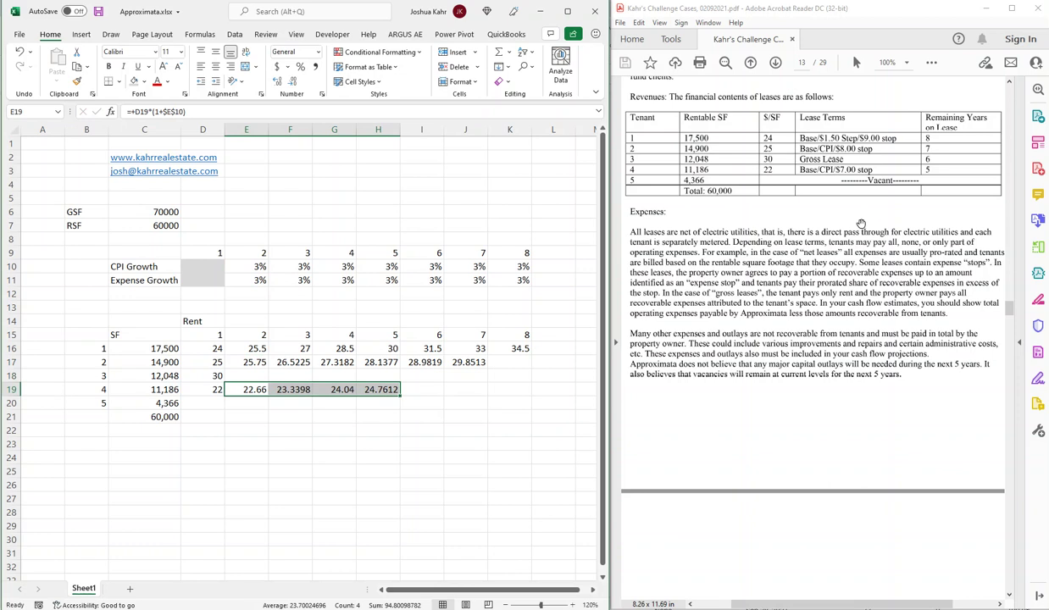
scroll(813, 305, "down", 5)
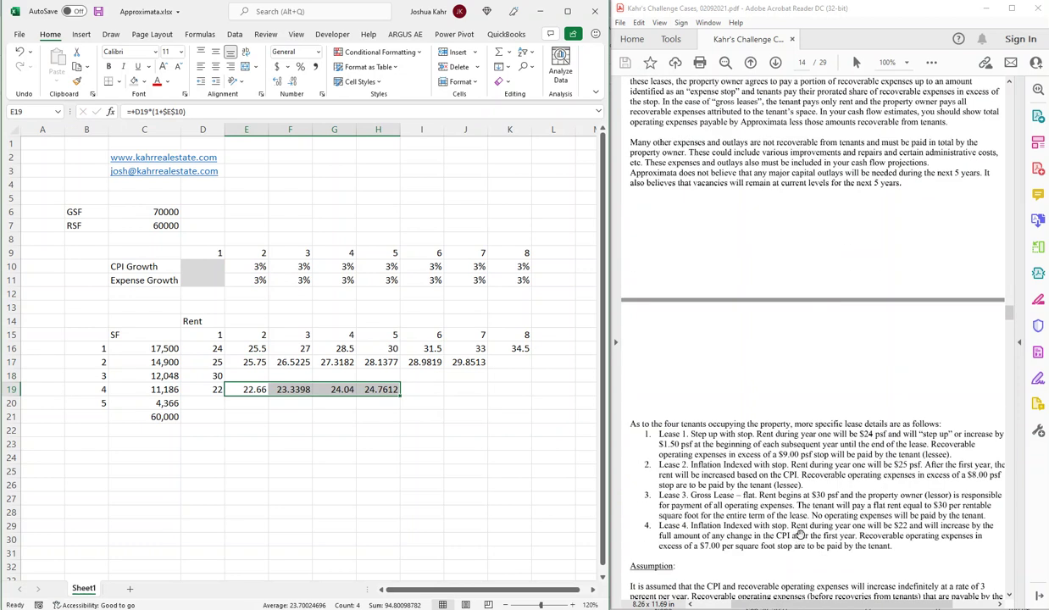
Link tenant 3's year-2 rent to the year-1 value (=+D18) and copy it through year 6.
left_click(263, 375)
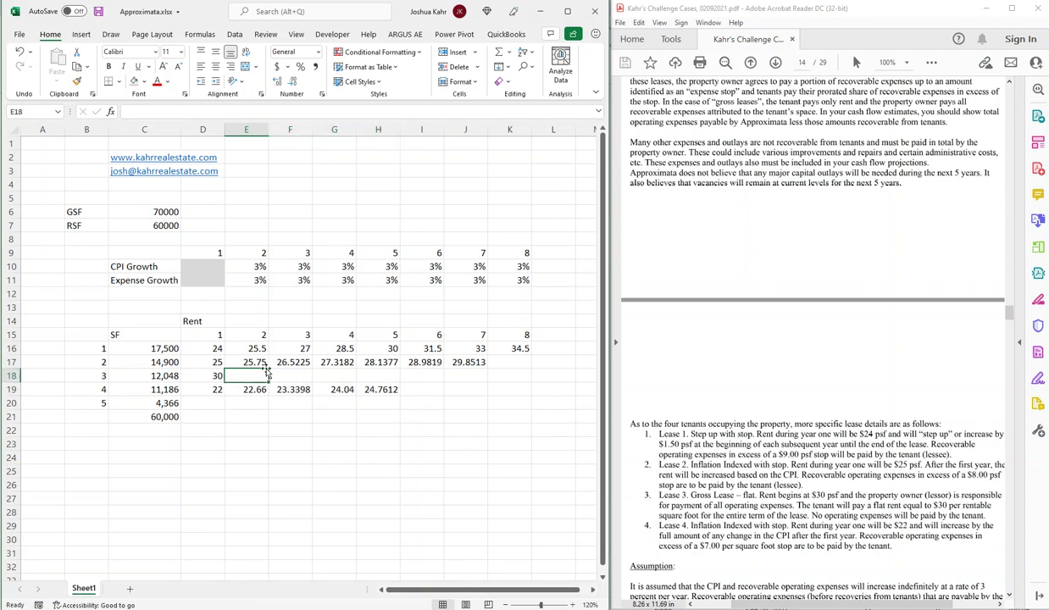
type("+")
key("Left")
key("Return")
left_click(263, 375)
key("ctrl+c")
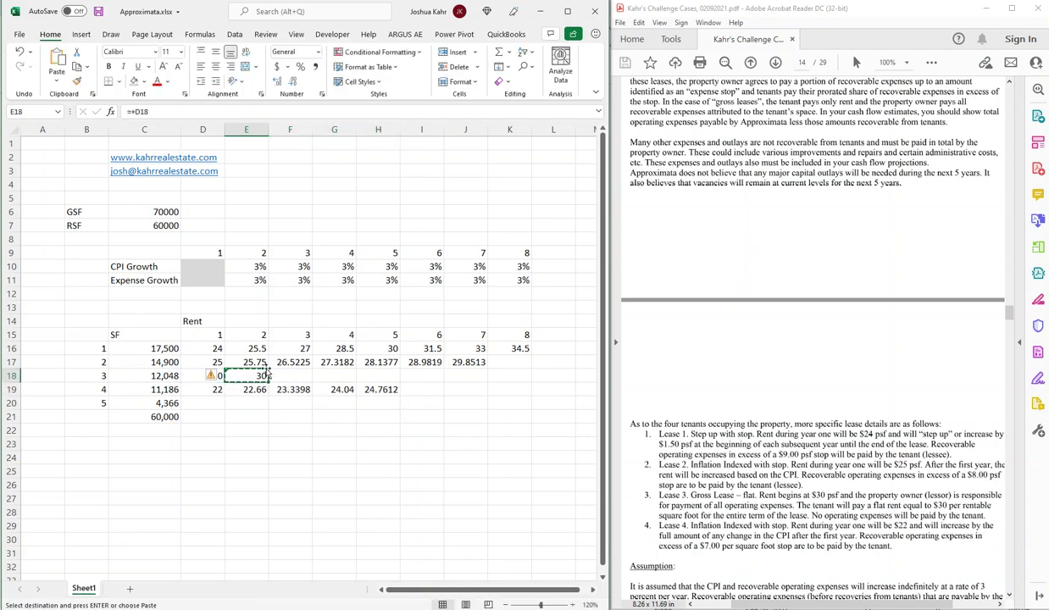
key("Right")
key("shift+Right")
key("shift+Right")
key("shift+Right")
key("ctrl+v")
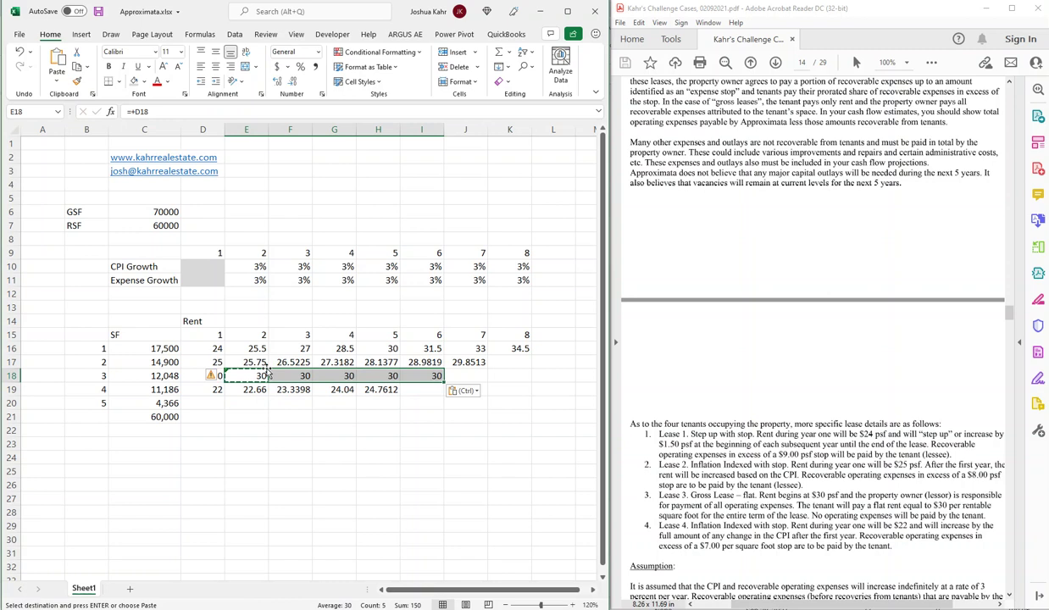
Format the tenant rent table D16:K20 as Number with two decimals.
left_click_drag(210, 349, 509, 398)
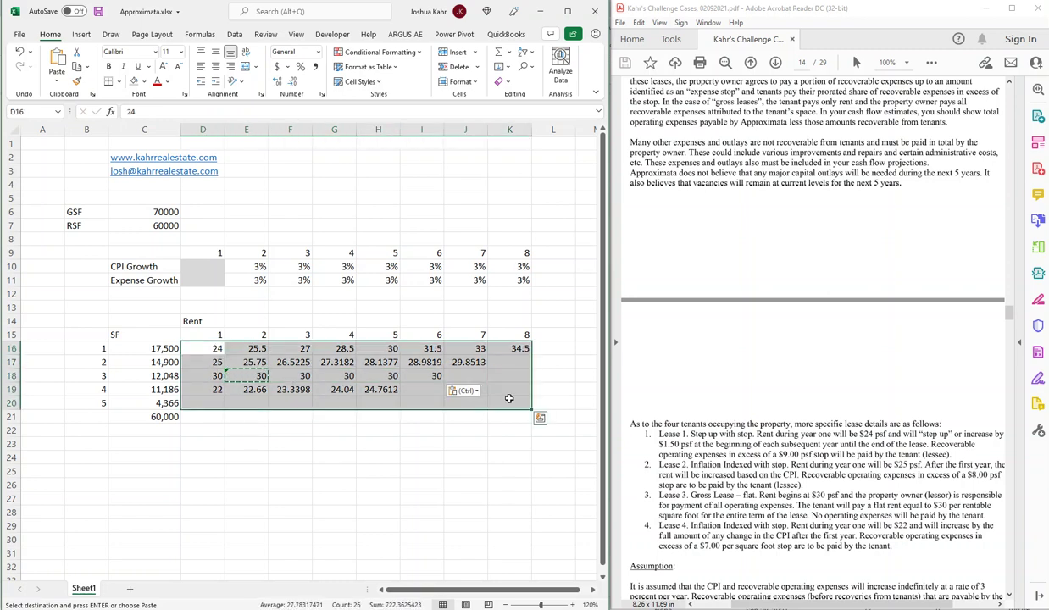
key("ctrl+shift+1")
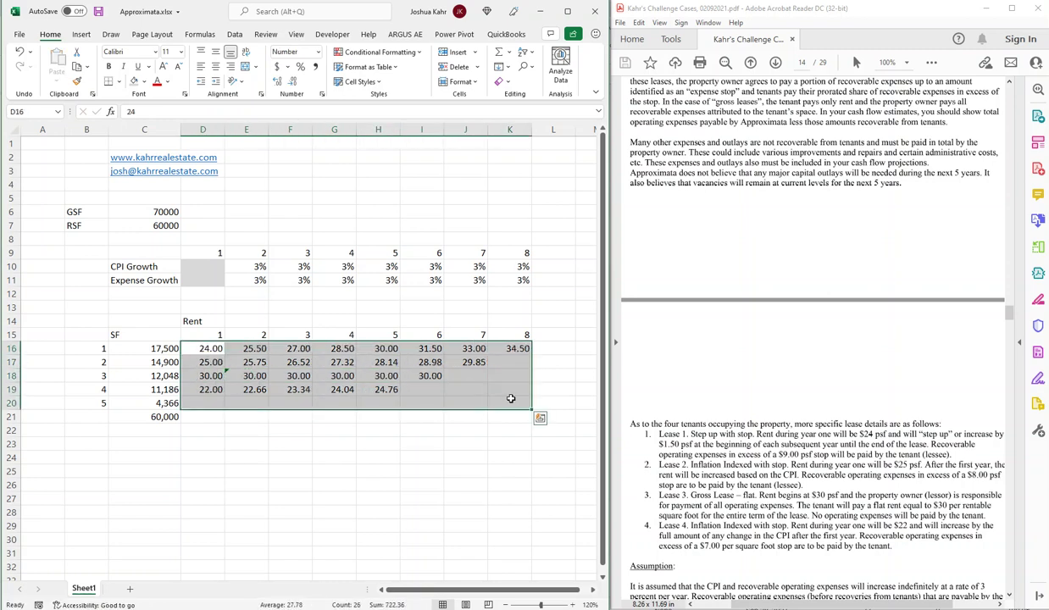
scroll(802, 285, "up", 3)
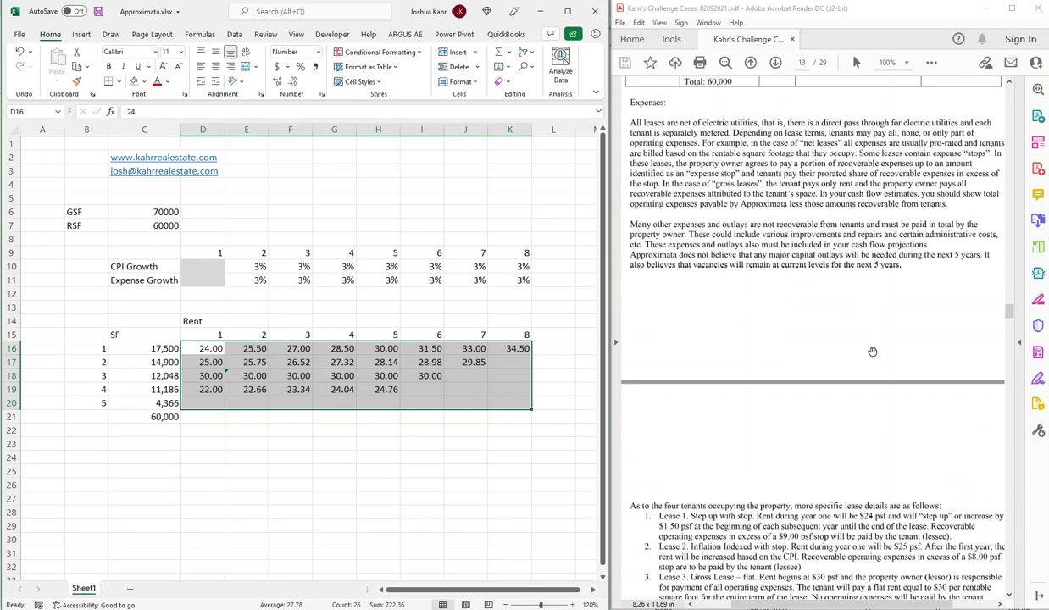
Enter the label 'Market Rent' in cell C24 beneath the tenant rent table.
scroll(872, 351, "down", 12)
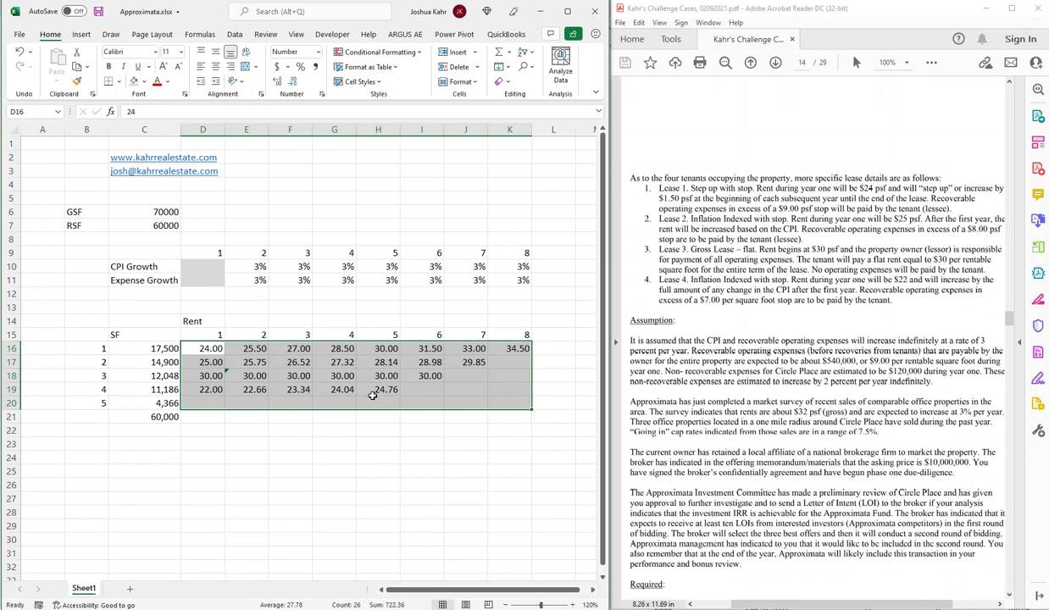
left_click(352, 424)
scroll(787, 487, "down", 4)
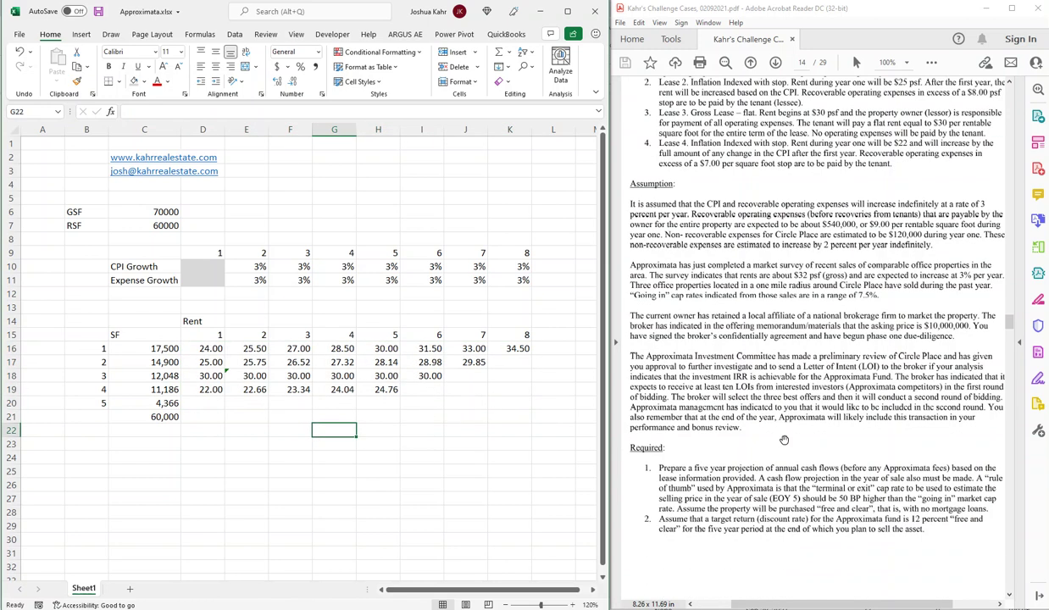
scroll(718, 416, "up", 3)
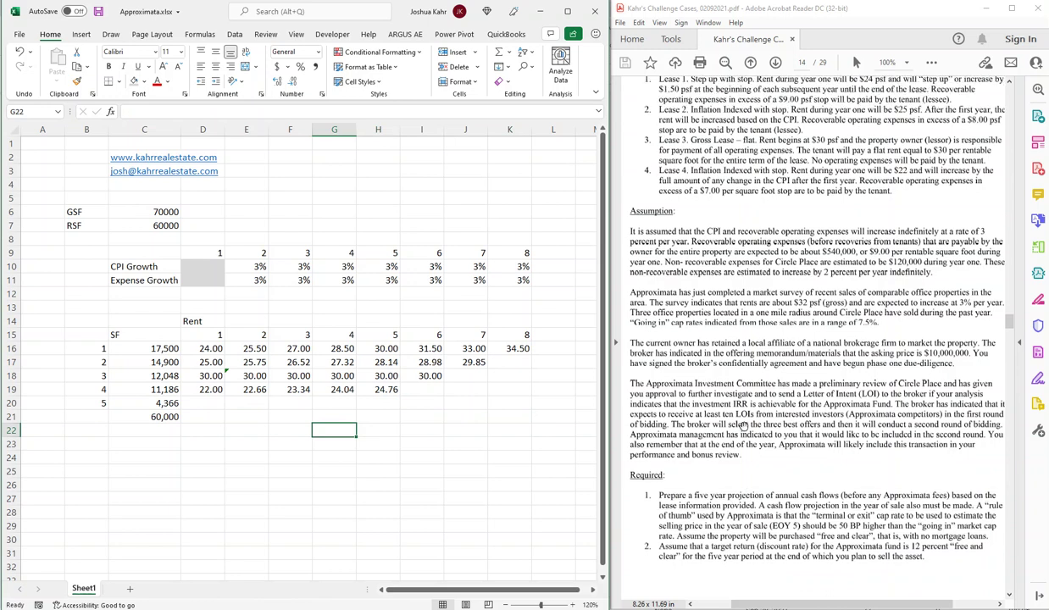
scroll(742, 426, "up", 1)
left_click(136, 457)
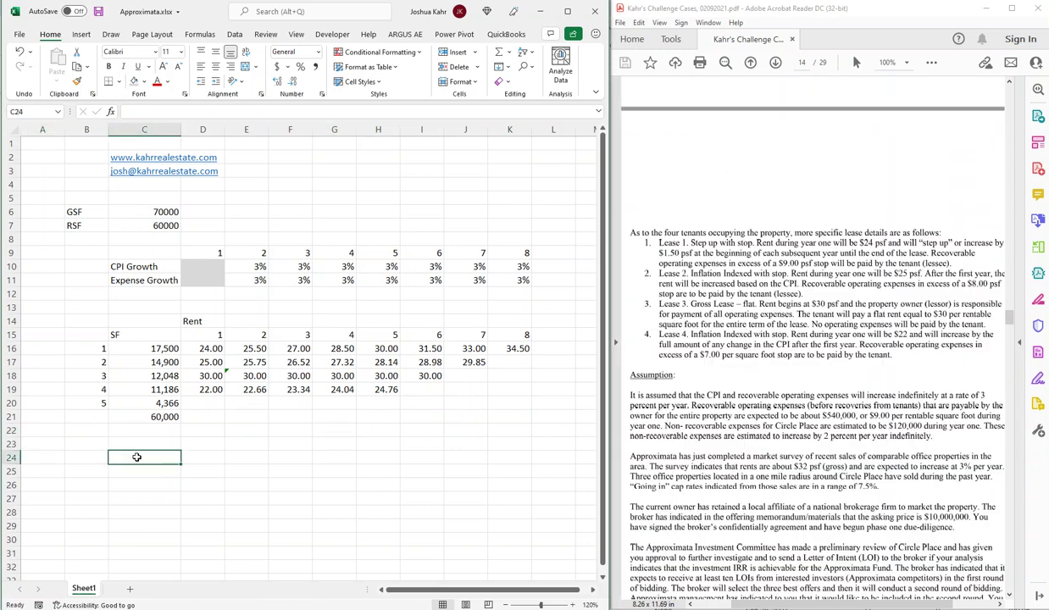
type("Market")
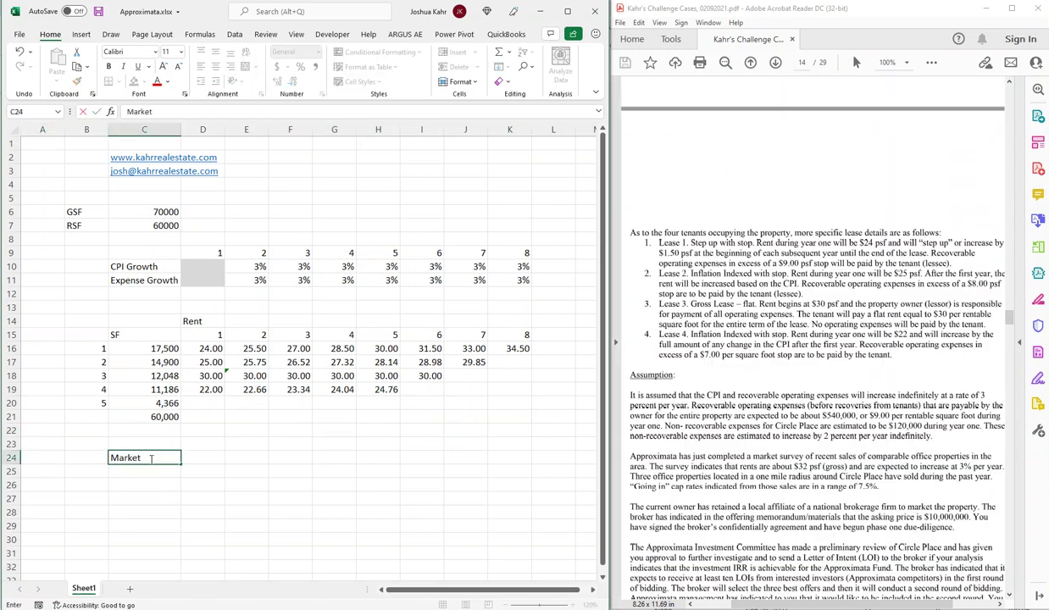
type(" Rent")
key("Up")
key("Up")
key("Right")
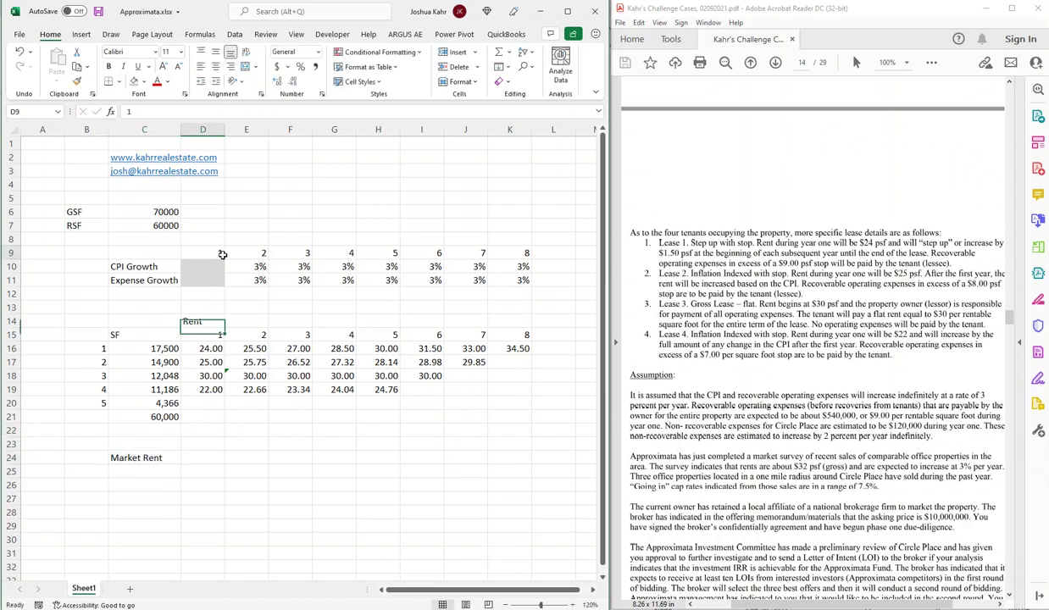
Copy the year numbers 1–8 from row 9 into row 23 above Market Rent.
left_click_drag(217, 253, 511, 253)
key("ctrl+c")
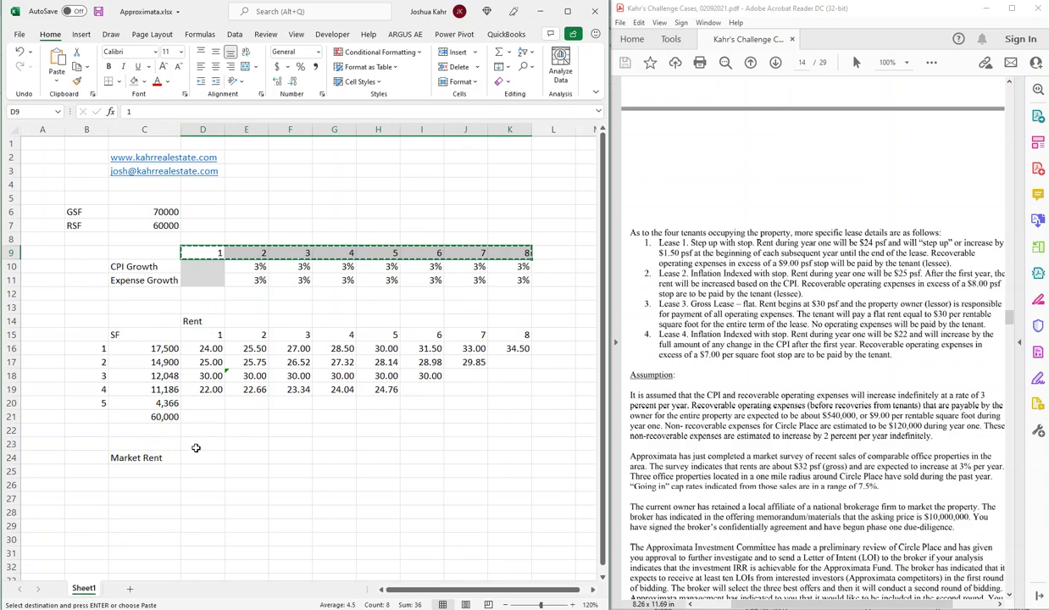
left_click(203, 444)
key("ctrl+v")
left_click(211, 459)
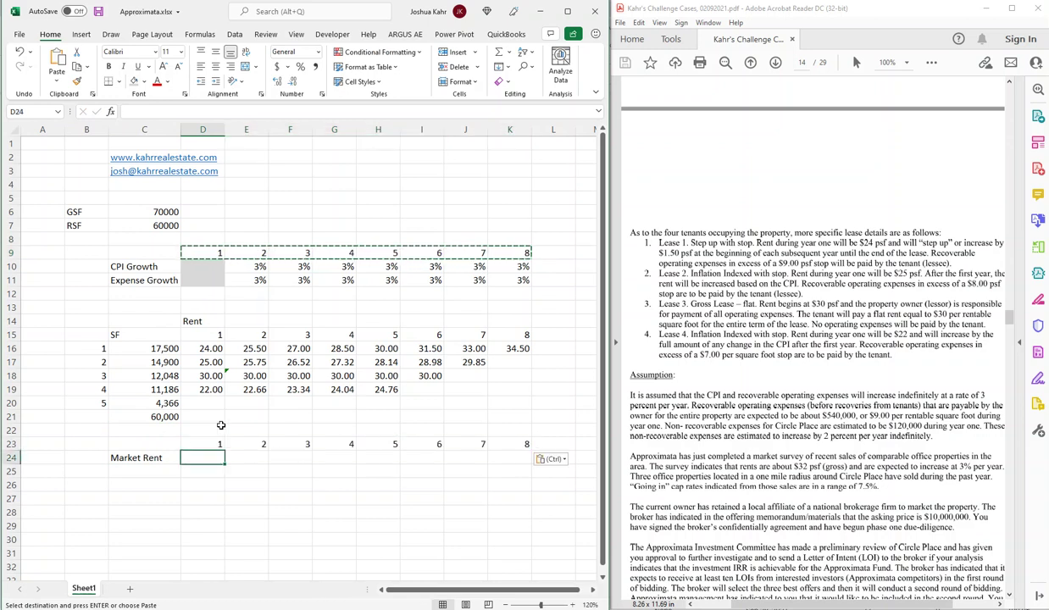
Add a 'Rent Growth' label in C12 and fill its row with the 3% expense growth rates.
left_click(159, 292)
type("Re")
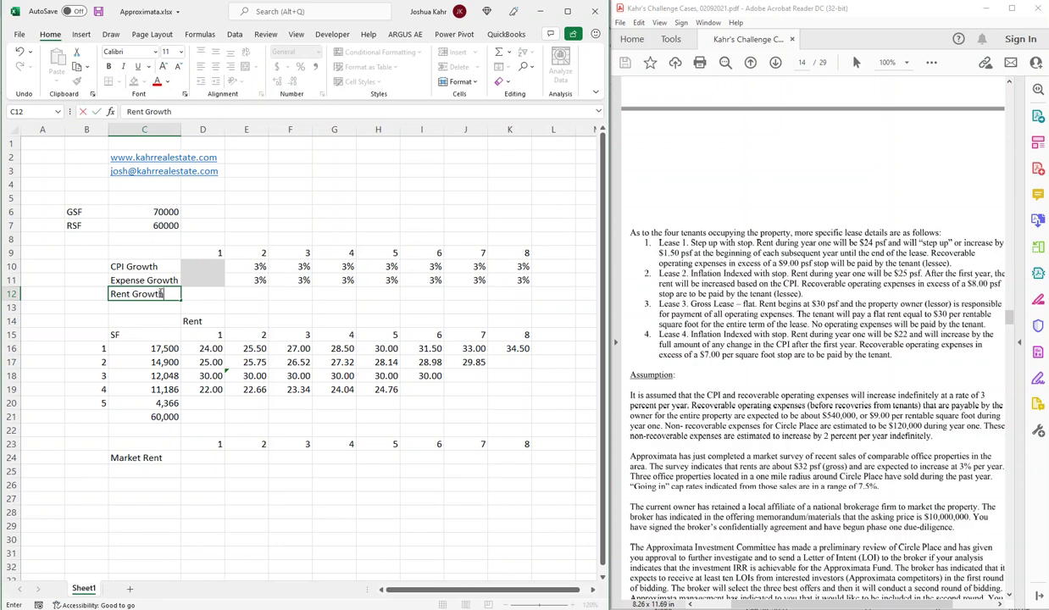
type("nt Growth")
key("Up")
key("Right")
key("shift+Right")
key("shift+Right")
key("shift+Right")
key("shift+Right")
key("shift+Right")
key("shift+Right")
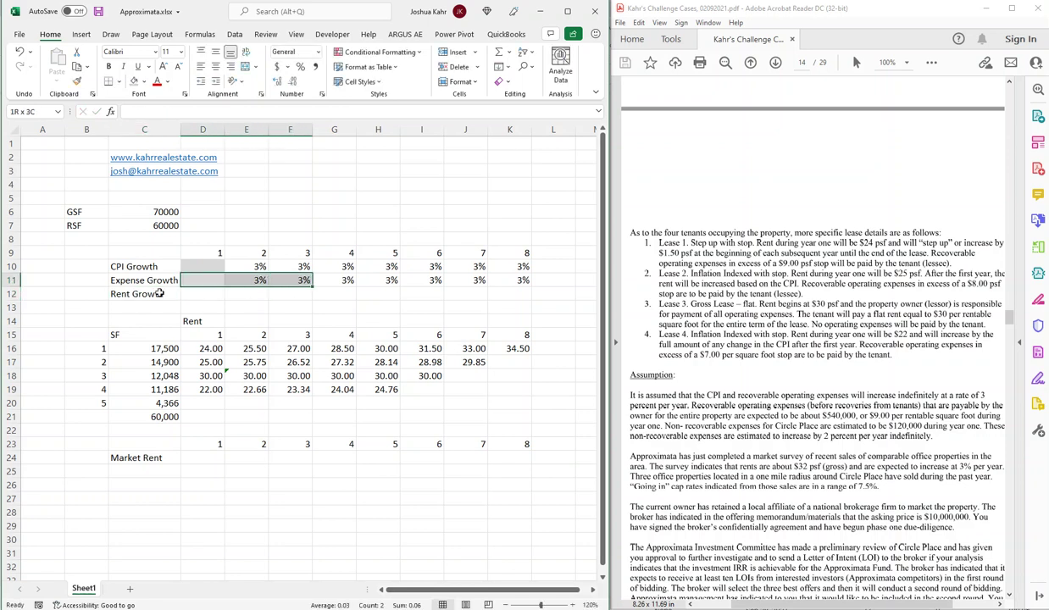
key("shift+Right")
key("ctrl+c")
key("Down")
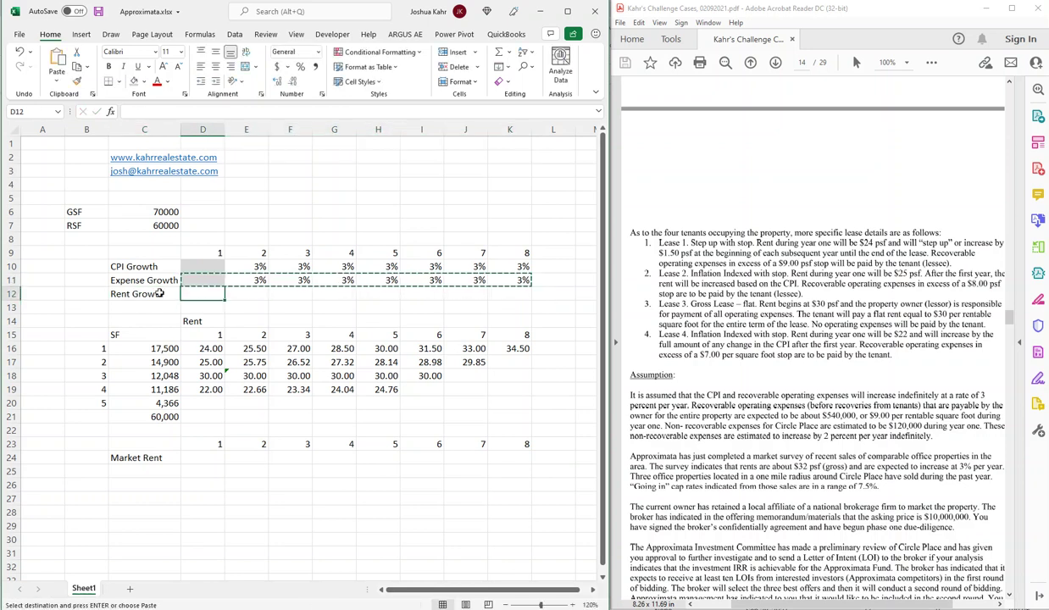
key("ctrl+v")
left_click(201, 441)
key("Down")
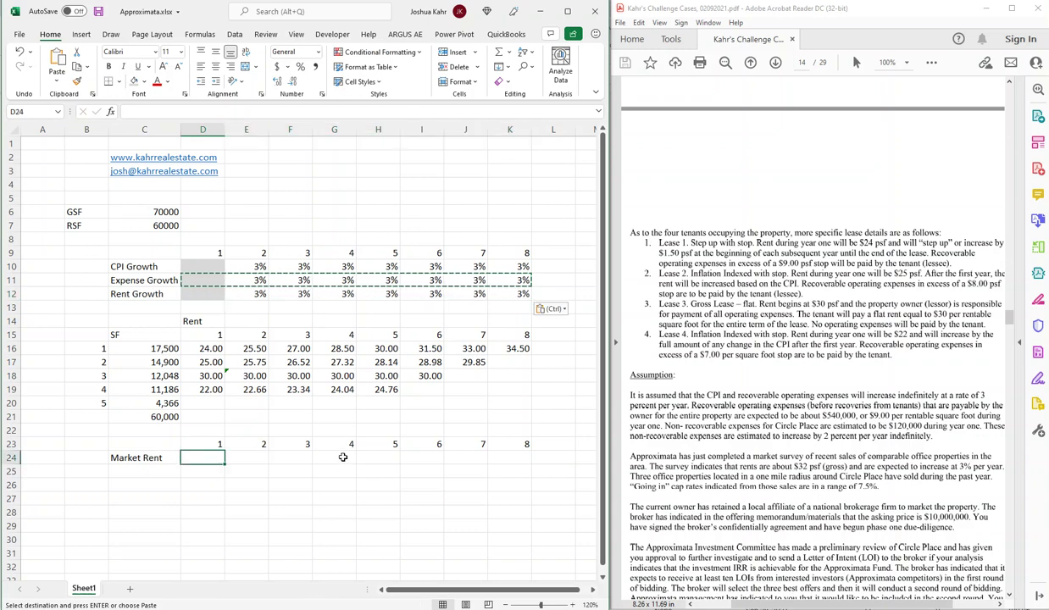
Enter 32 as year-1 market rent and =+D24*(1+E12) as the year-2 formula.
type("32")
key("Right")
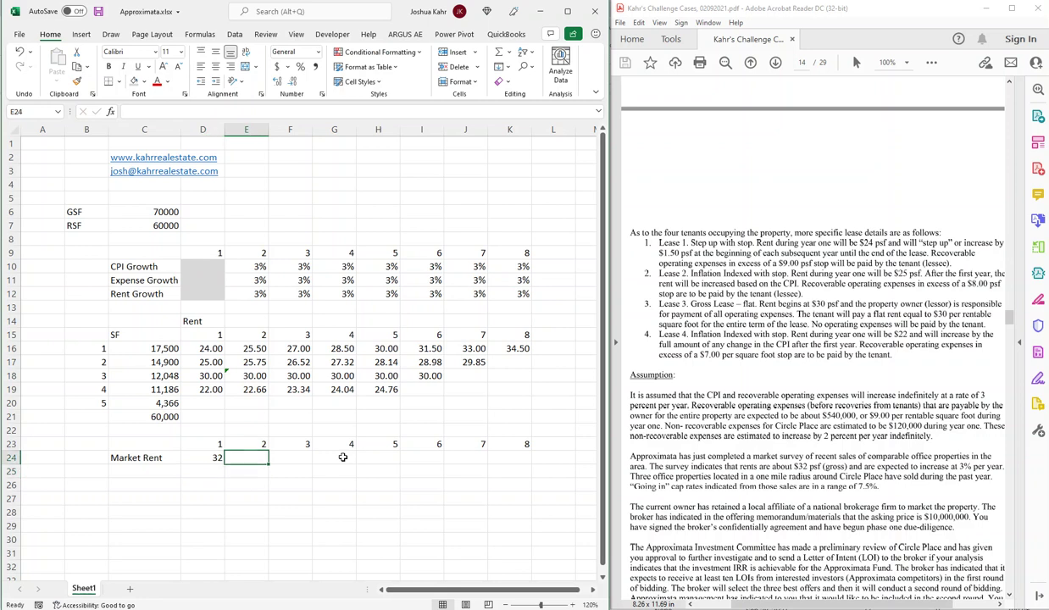
type("+")
key("Left")
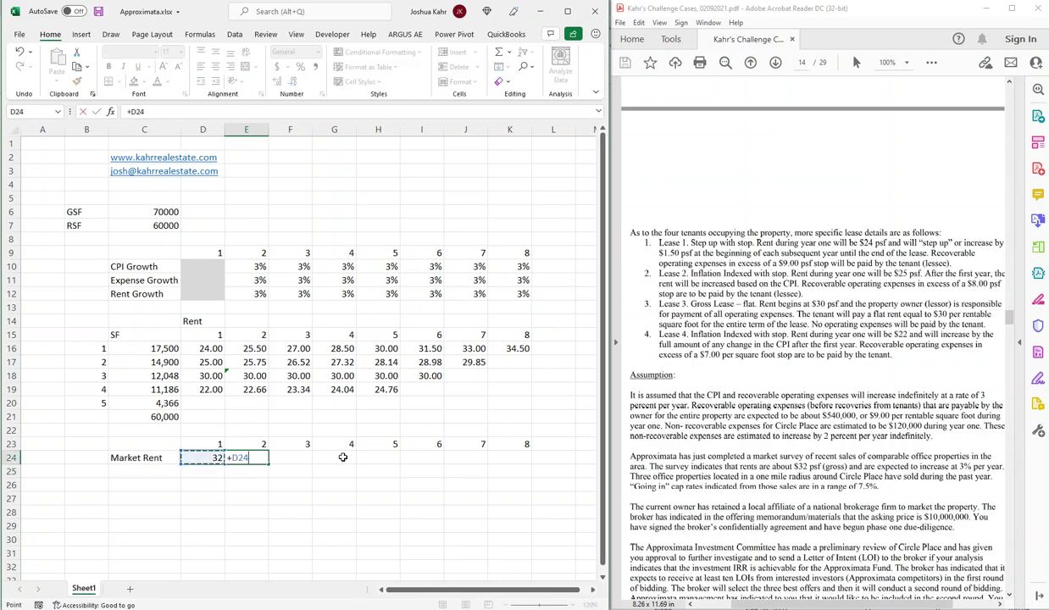
type("*(1+")
key("Up")
key("Up")
key("Up")
key("Up")
key("Up")
key("Up")
key("Up")
key("Up")
key("Up")
key("Up")
key("Up")
key("Up")
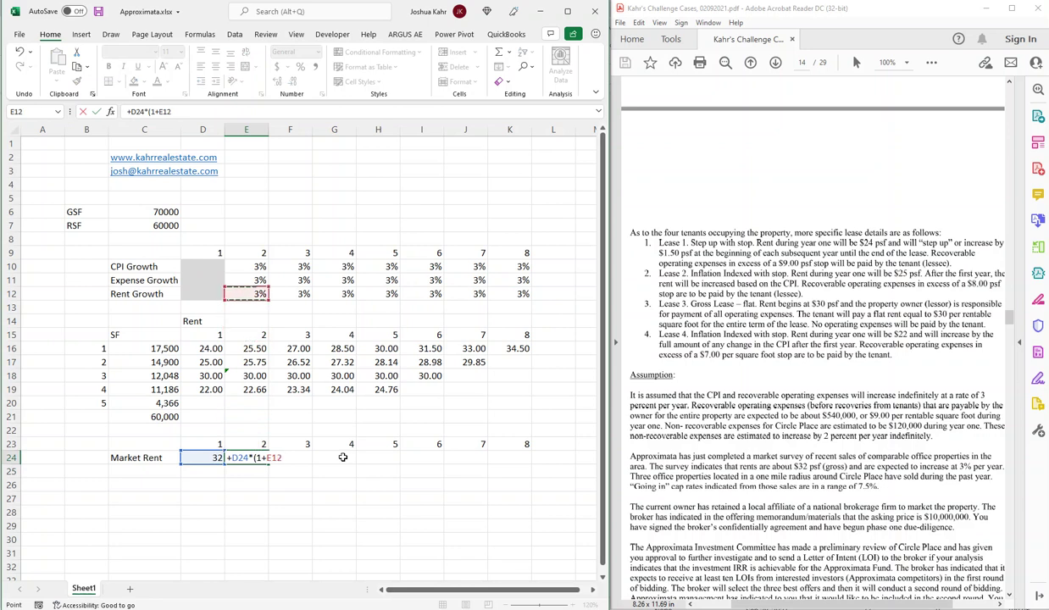
type(")")
key("ctrl+Return")
Fill the growth formula through year 8 and format D24:K24 with two decimals.
key("shift+Right")
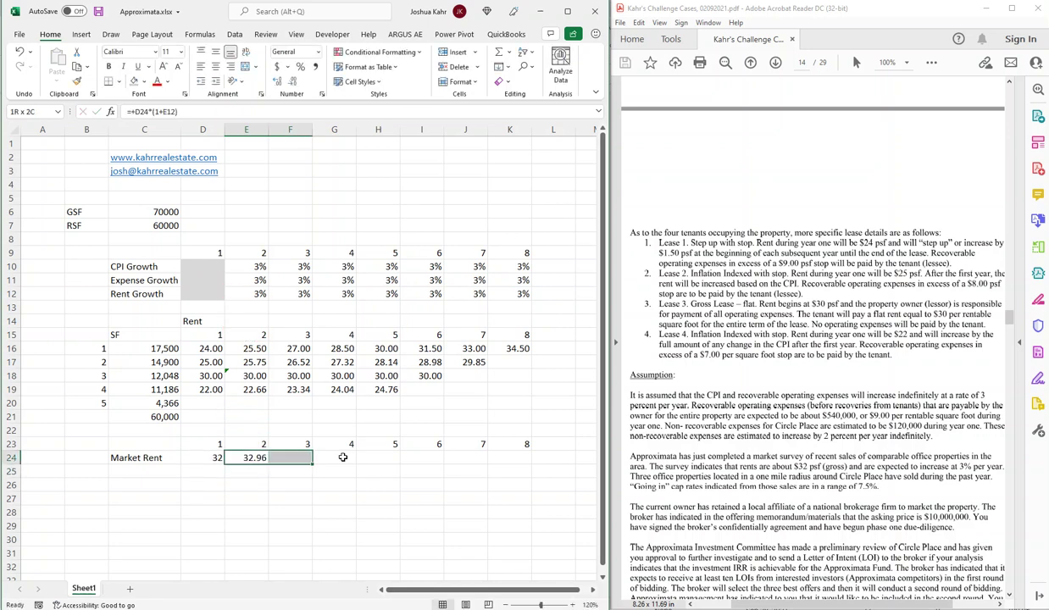
key("shift+Right")
key("shift+Right")
key("shift+Right")
key("shift+Right")
key("shift+Right")
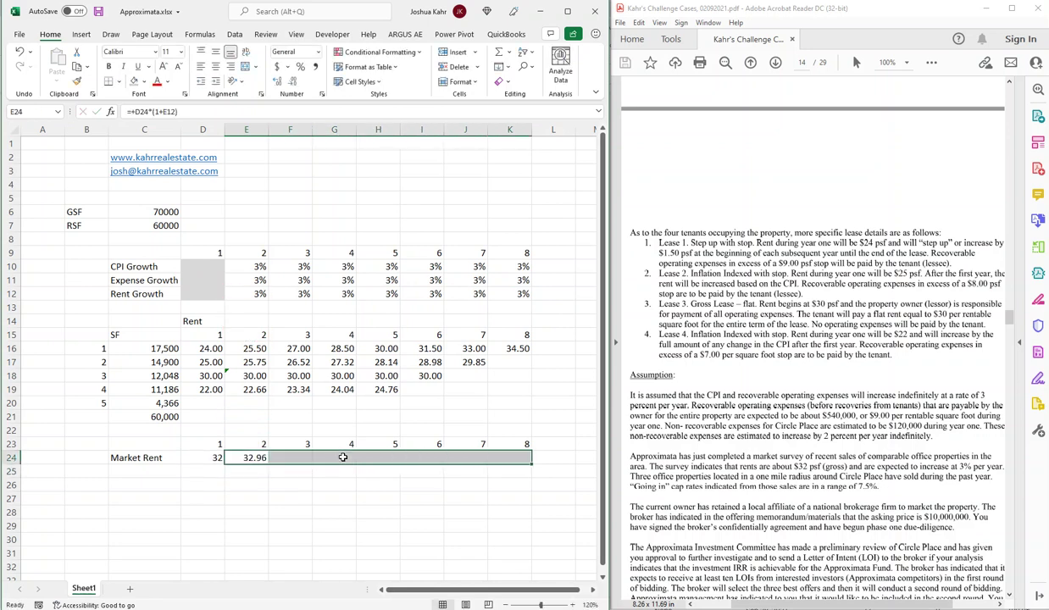
key("ctrl+r")
key("Left")
key("ctrl+shift+Right")
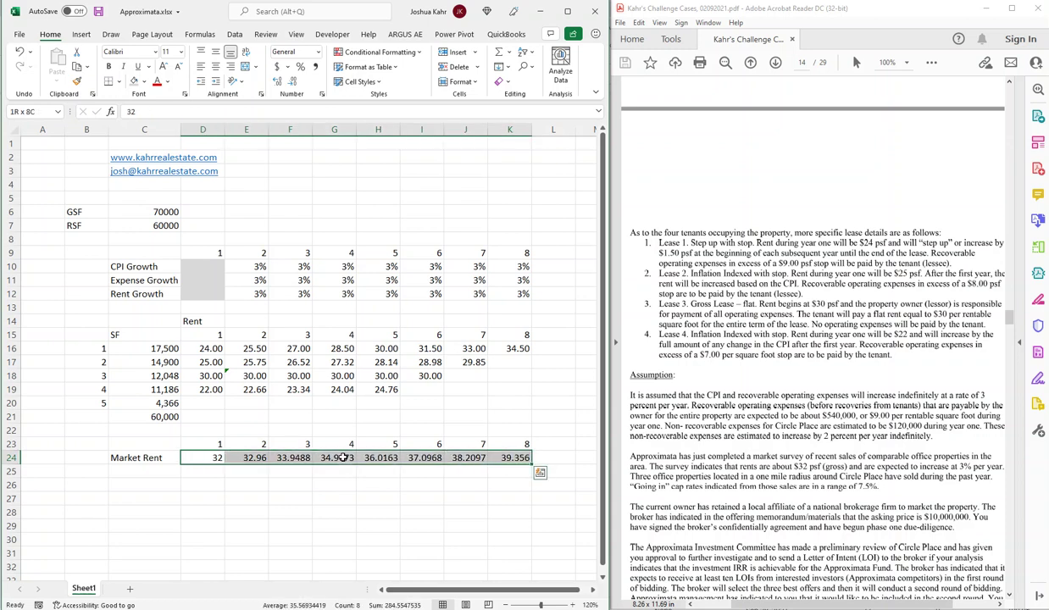
key("ctrl+shift+1")
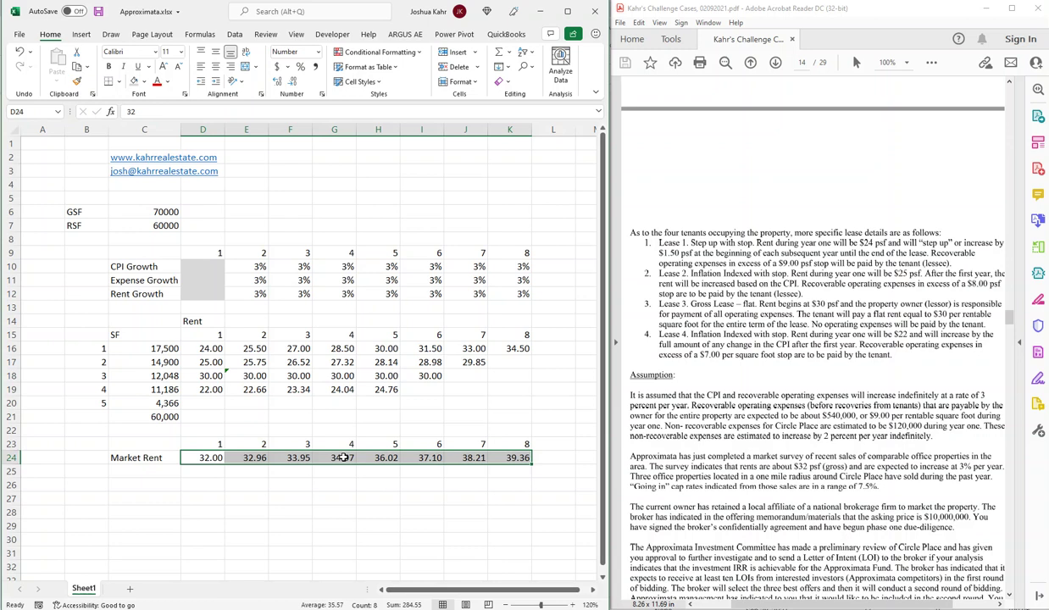
scroll(663, 500, "down", 5)
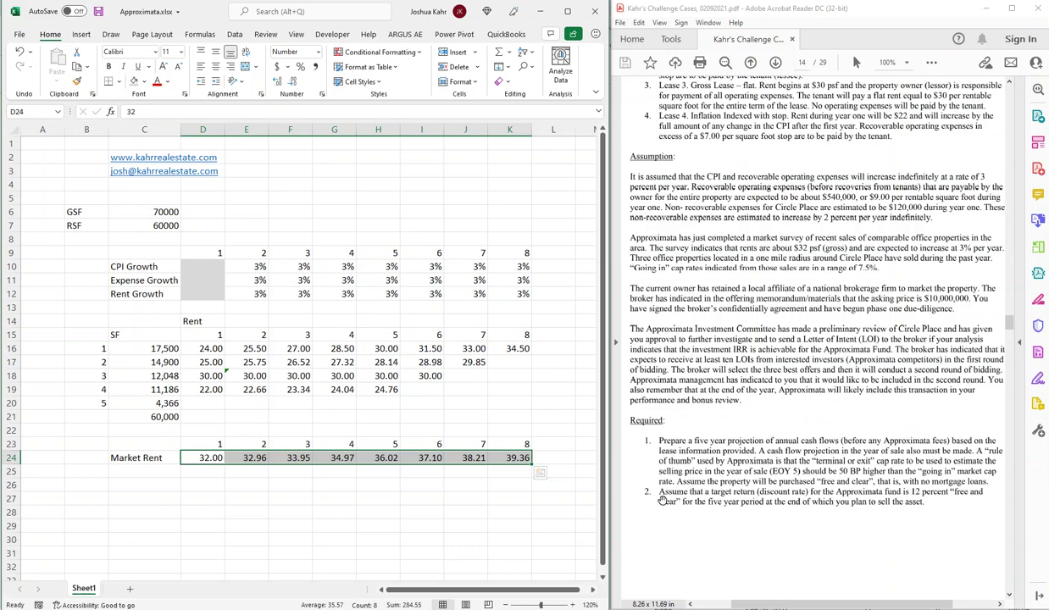
scroll(662, 500, "up", 12)
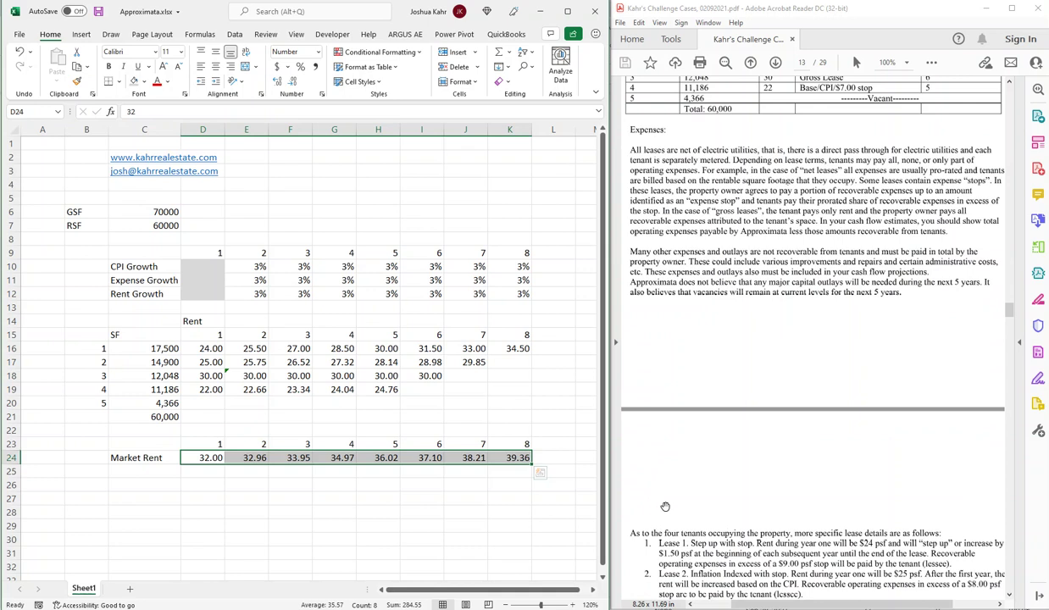
scroll(665, 506, "down", 5)
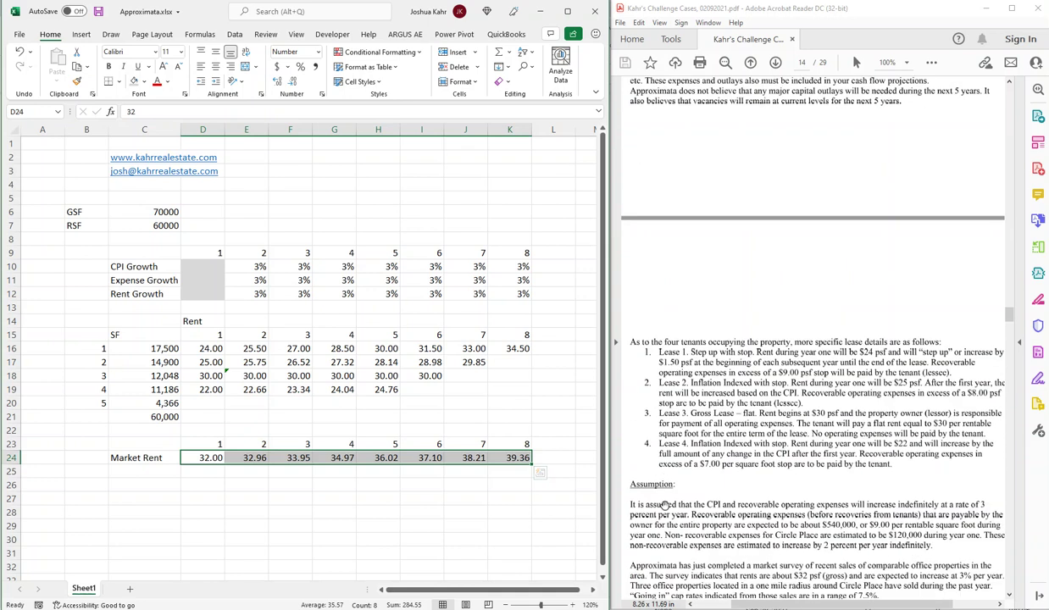
scroll(665, 506, "down", 1)
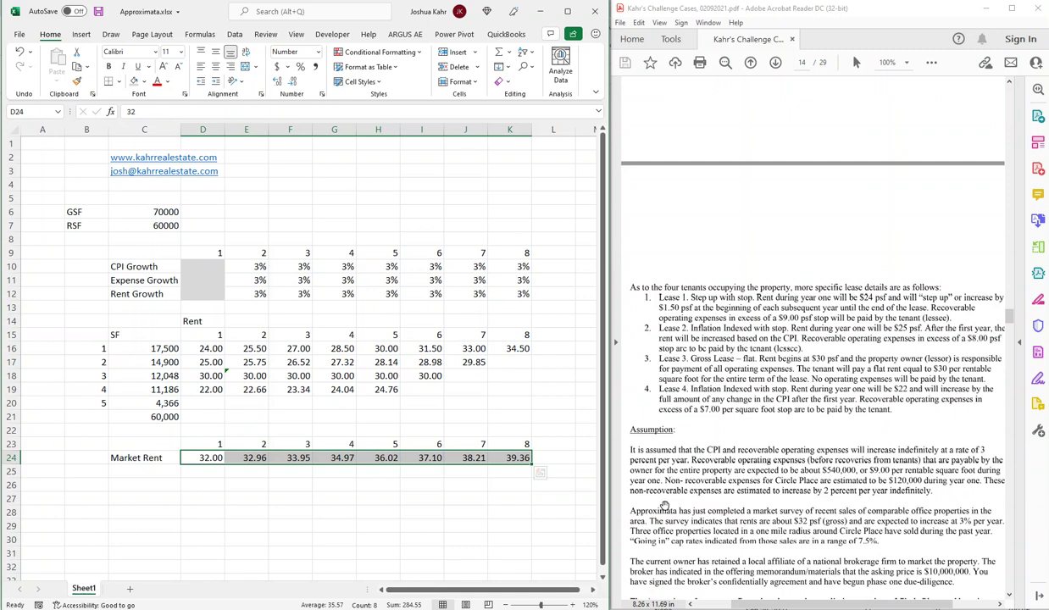
key("Down")
key("Down")
key("Down")
key("Down")
key("Down")
key("Down")
key("Down")
key("Down")
key("Down")
Add a Rent heading in B27 with lease numbers 1–5 in C28:C32.
key("Up")
key("Up")
key("Up")
key("Left")
key("Left")
key("Up")
key("Up")
key("Up")
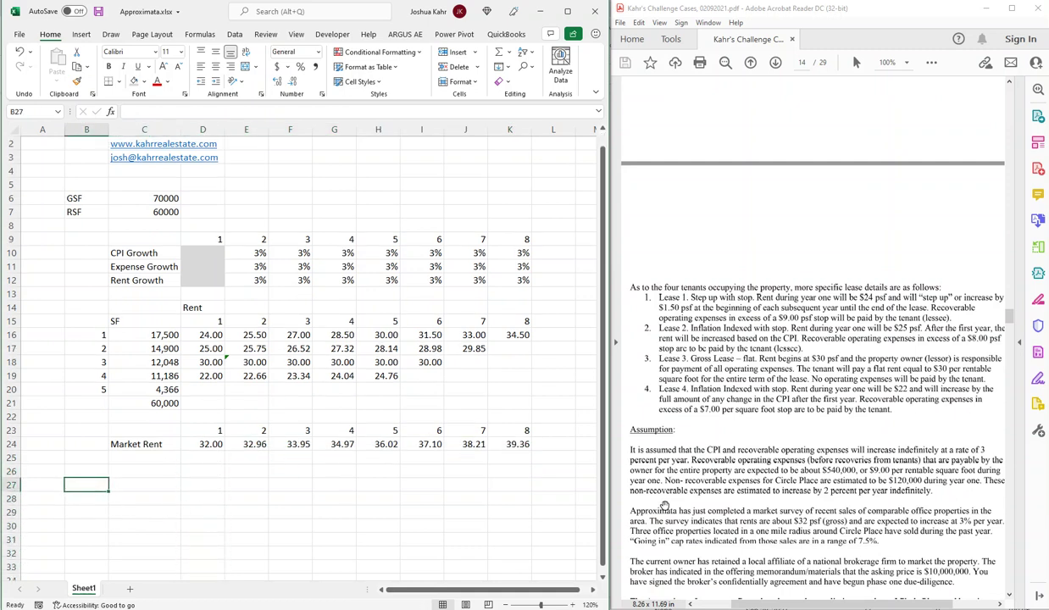
type("Rent")
key("Return")
key("Right")
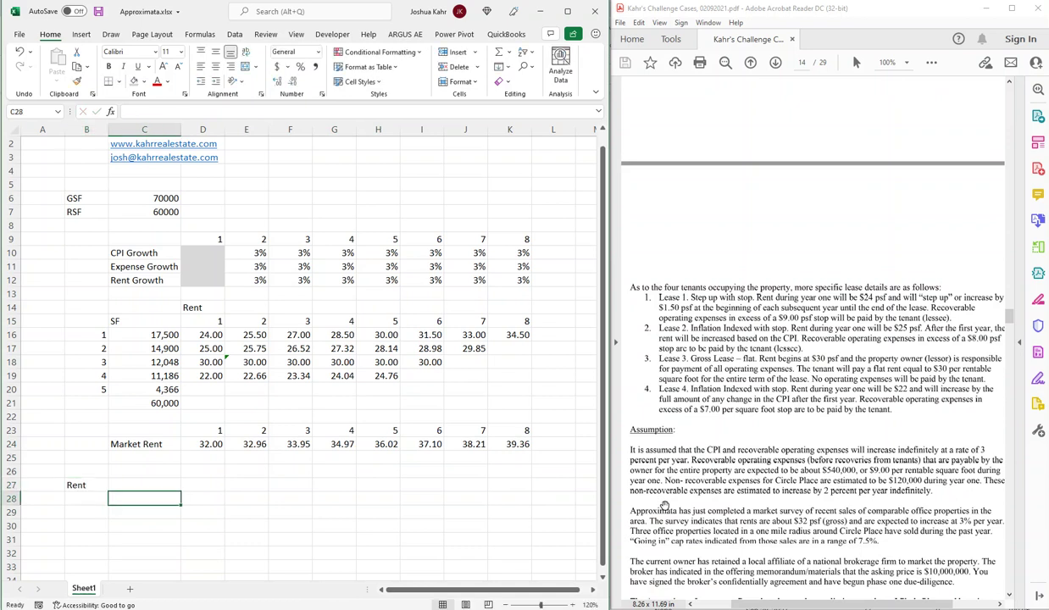
type("1 2 3 4 ")
type("5")
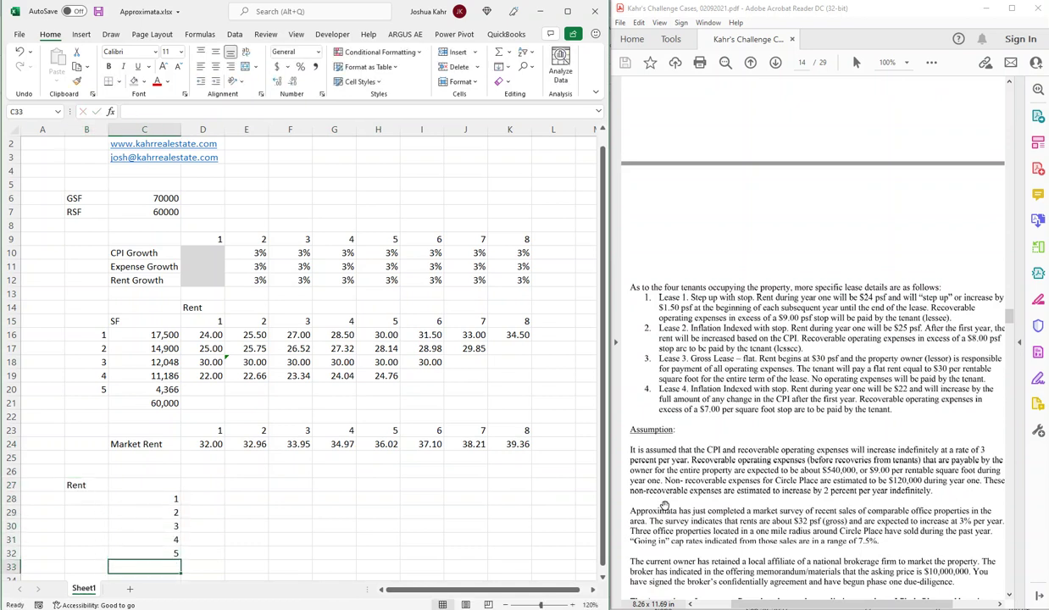
Type the Expenses heading in B34 below the lease list.
key("Left")
key("Down")
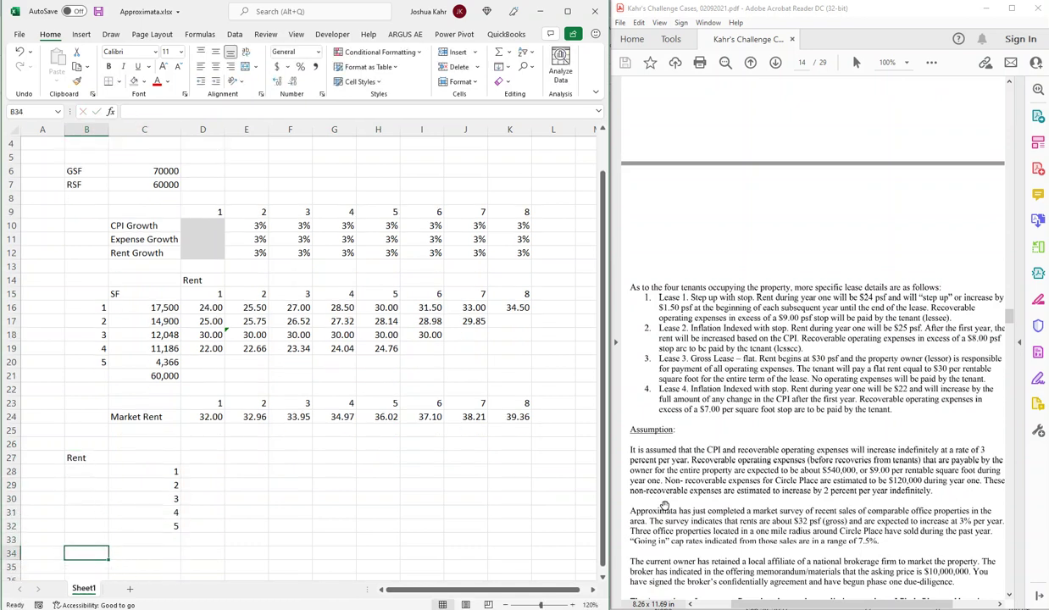
type("Expenses")
key("Up")
key("Right")
key("Right")
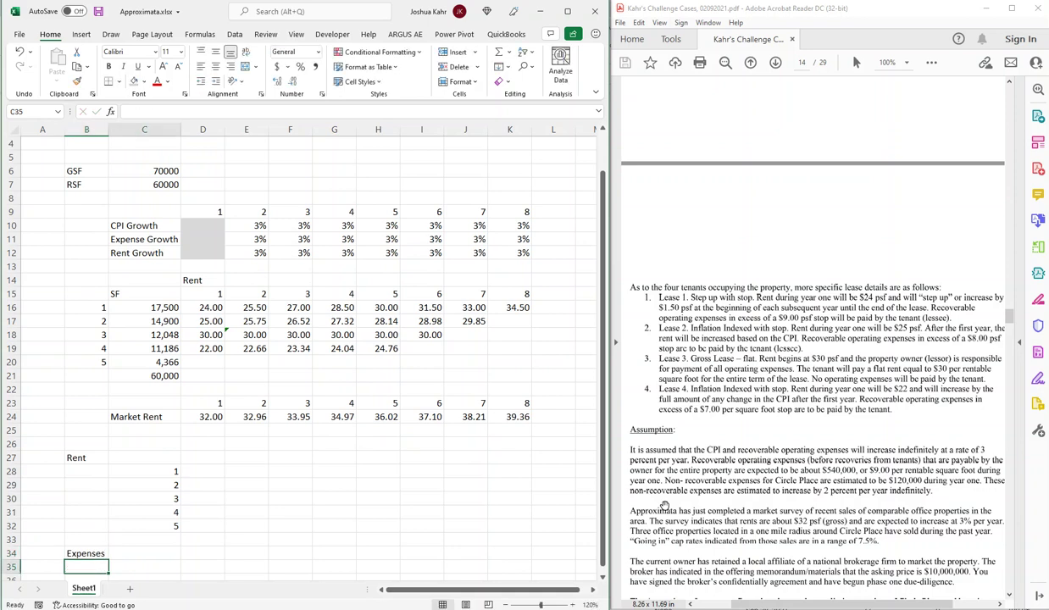
Insert a blank row 33 between lease 5 and the Expenses heading.
key("Up")
key("Left")
key("Left")
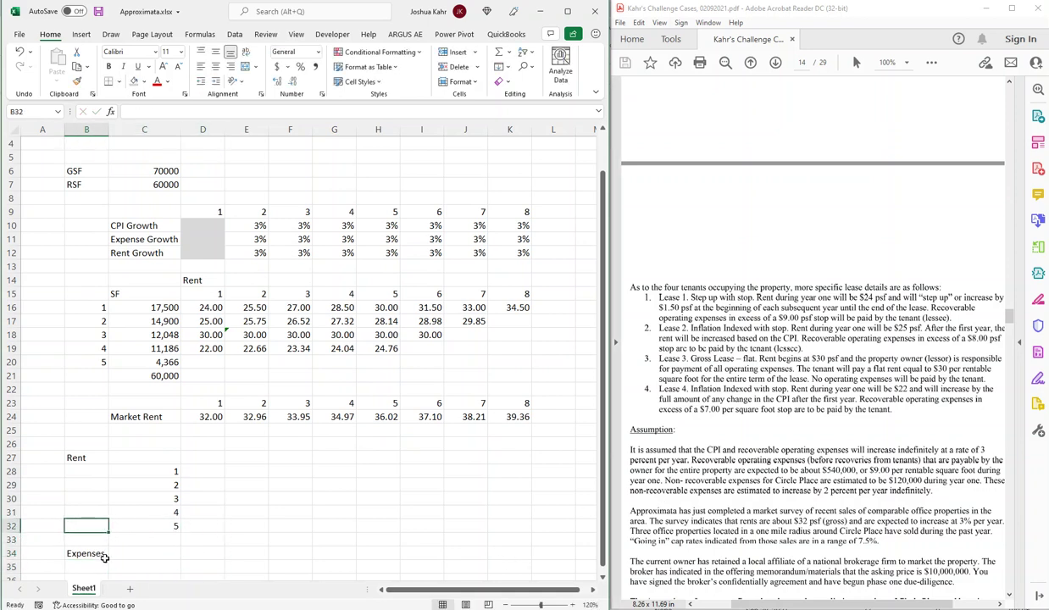
key("Down")
key("shift+space")
key("ctrl+plus")
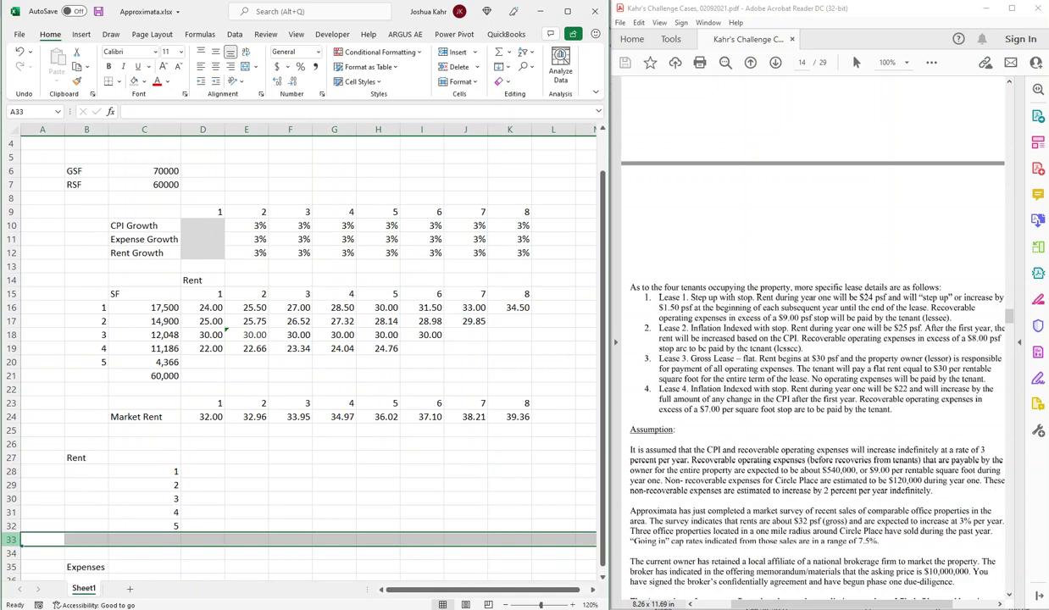
scroll(187, 465, "up", 1)
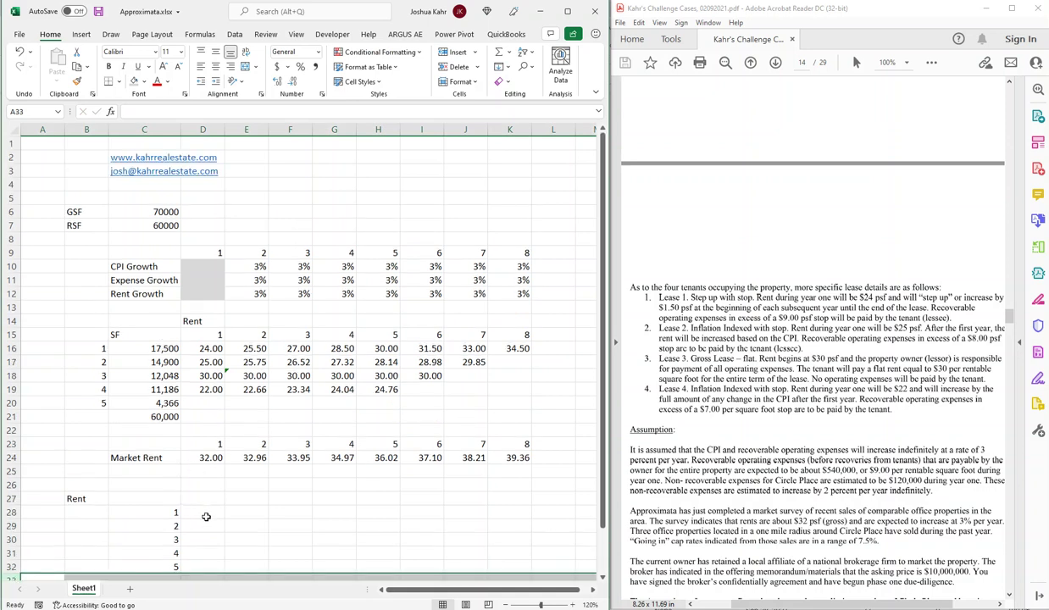
Enter lease 1's year-one rent formula =+$C16*D16 in D28.
left_click(206, 513)
type("+")
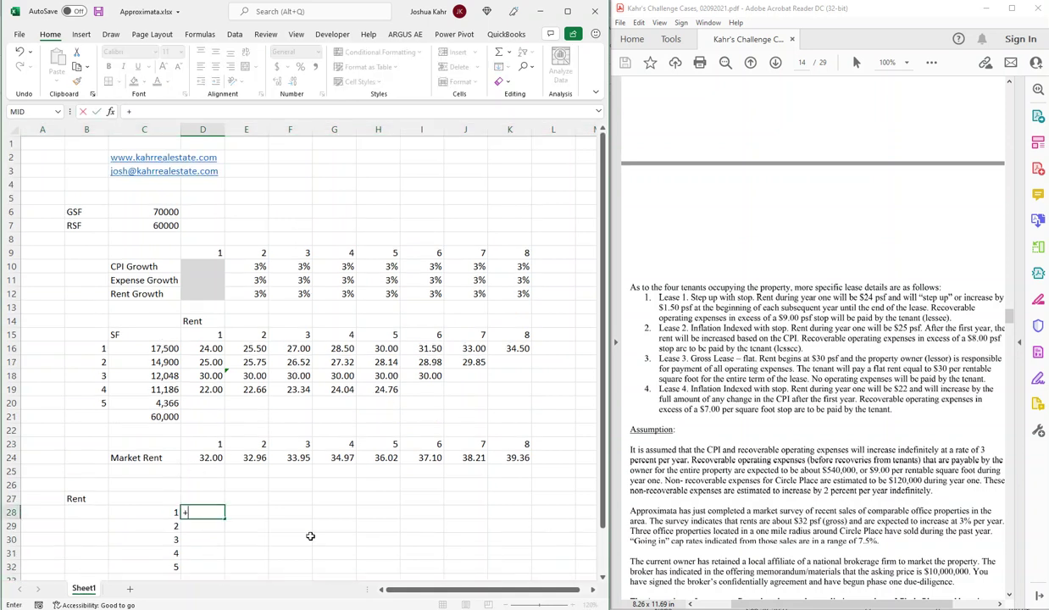
left_click(166, 348)
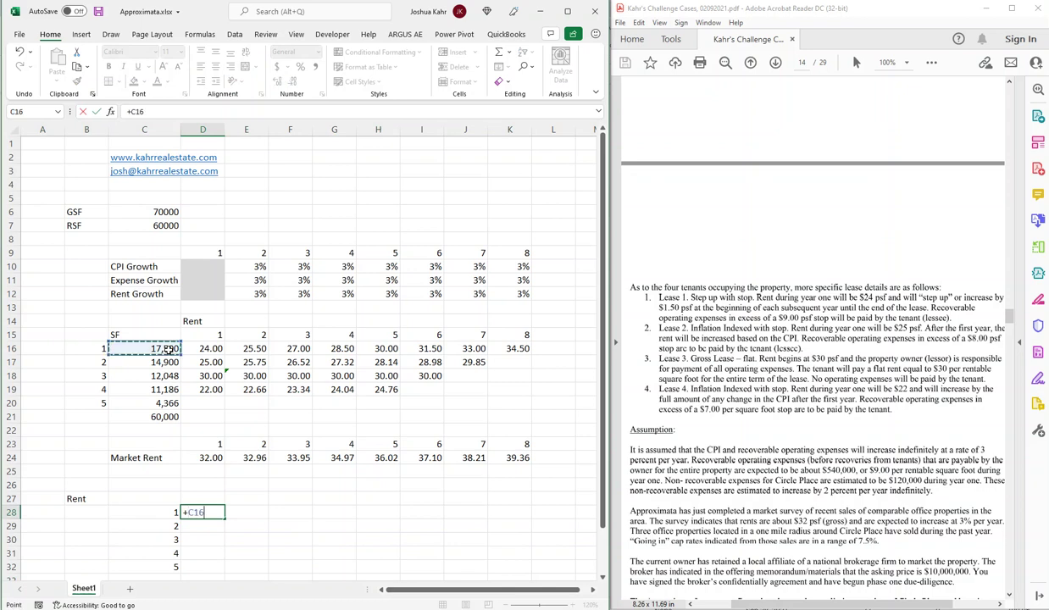
type("*")
left_click(217, 348)
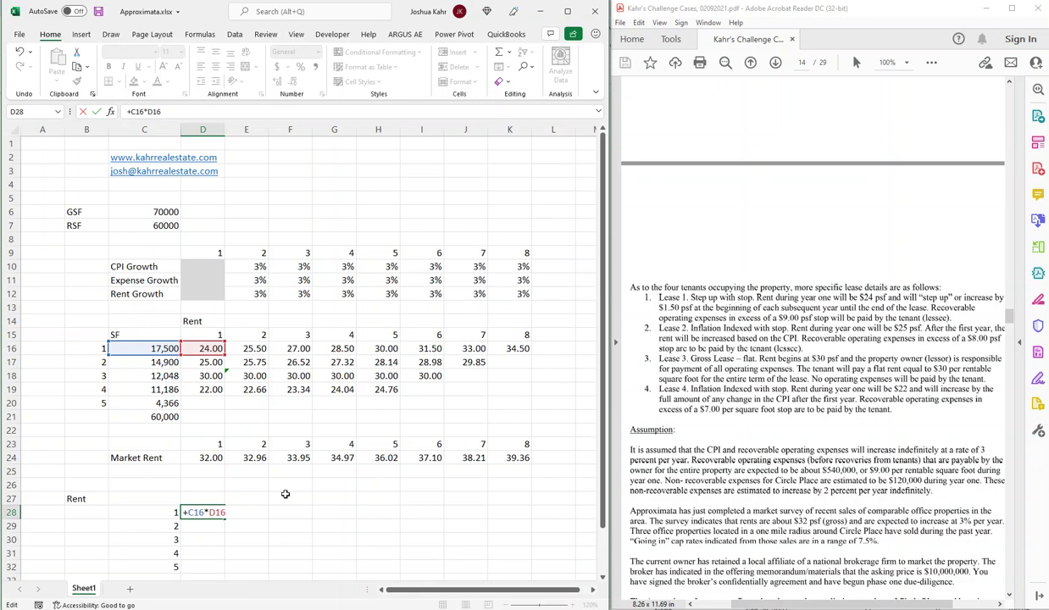
type("$")
key("Return")
Copy lease 1's rent formula down to leases 2–5 in D29:D32.
key("Up")
key("ctrl+c")
key("Down")
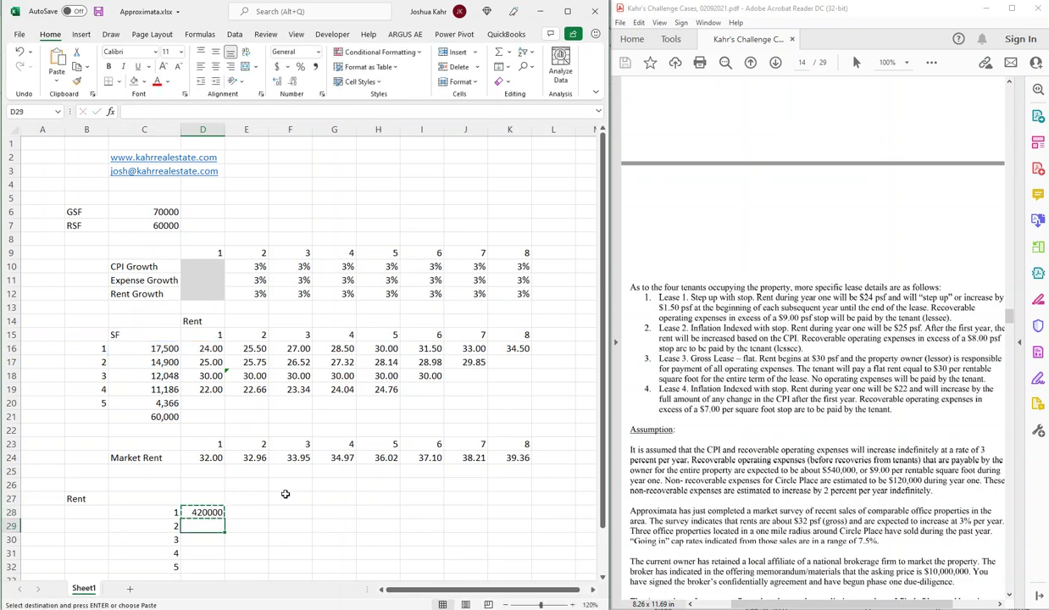
key("ctrl+v")
key("Down")
key("ctrl+v")
key("Down")
key("ctrl+v")
key("Down")
key("ctrl+v")
key("Up")
key("Up")
key("Up")
key("Up")
Verify each lease's rent formula references, then select the lease 1–4 year-one rents.
key("F2")
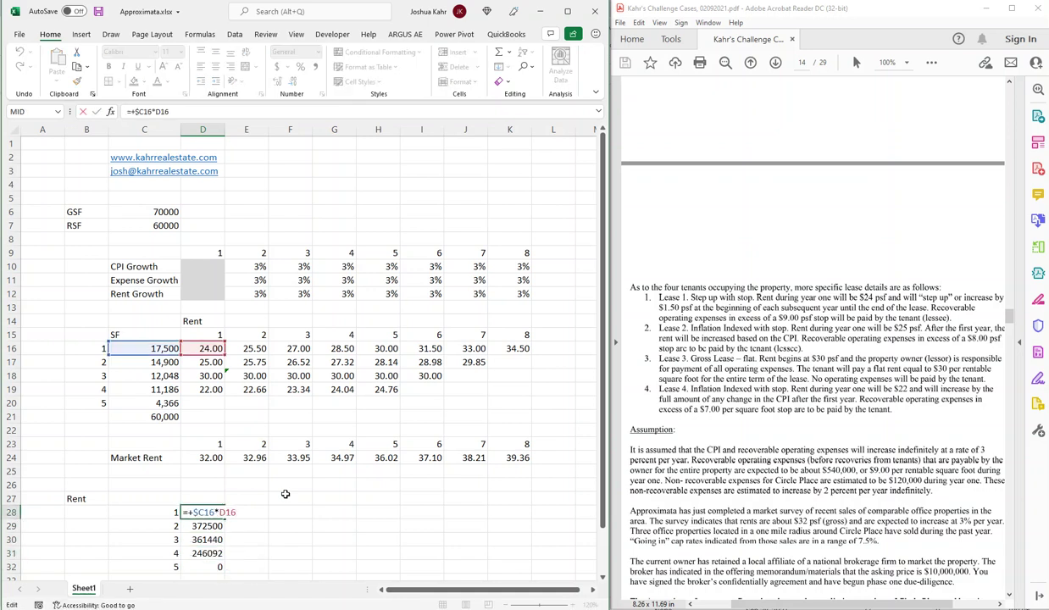
key("Return")
key("F2")
key("Return")
key("F2")
key("Return")
key("F2")
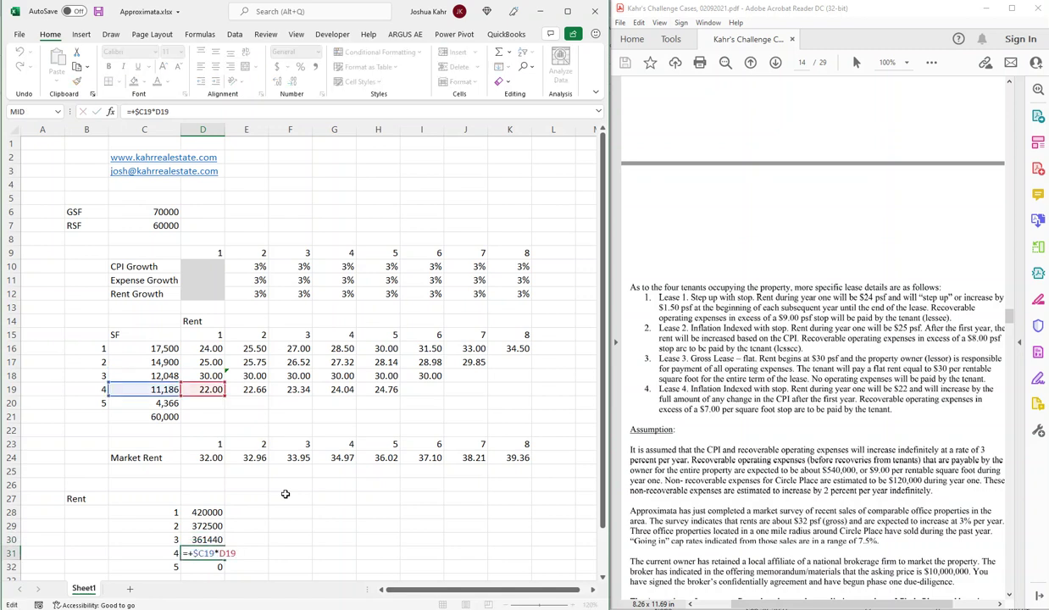
key("Return")
key("Up")
key("Up")
key("Up")
key("Up")
key("shift+Down")
key("shift+Down")
key("shift+Down")
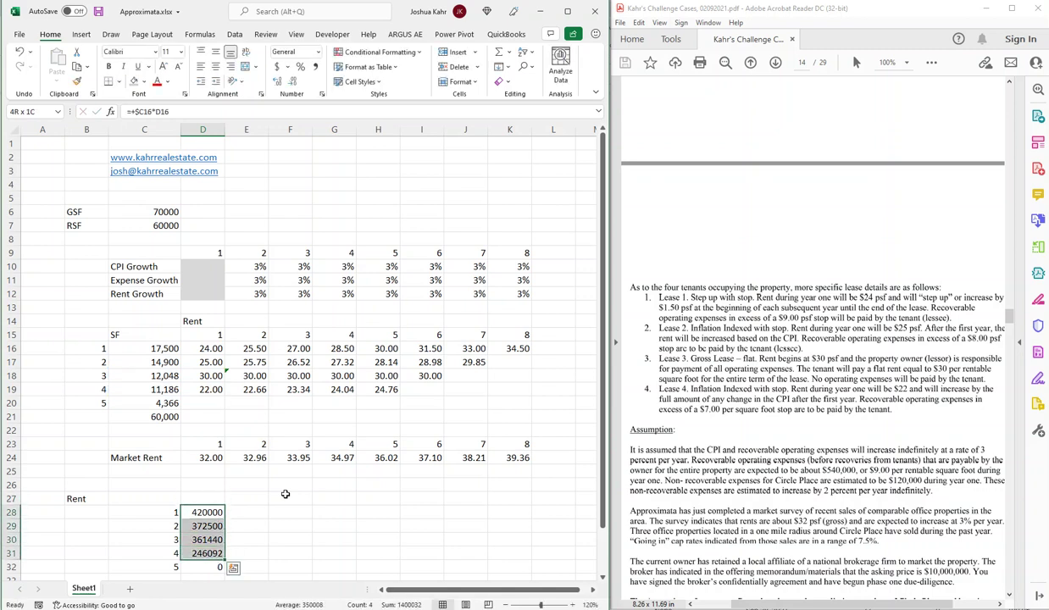
Fill the rent formulas for leases 1–5 across all later years.
left_click_drag(224, 560, 527, 543)
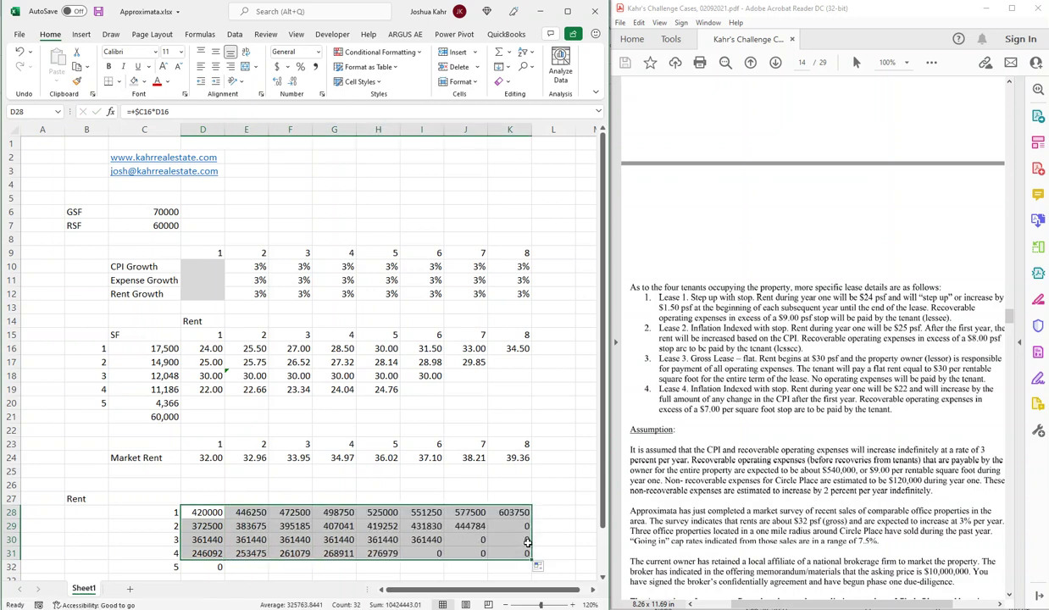
left_click(212, 567)
left_click_drag(224, 573, 521, 564)
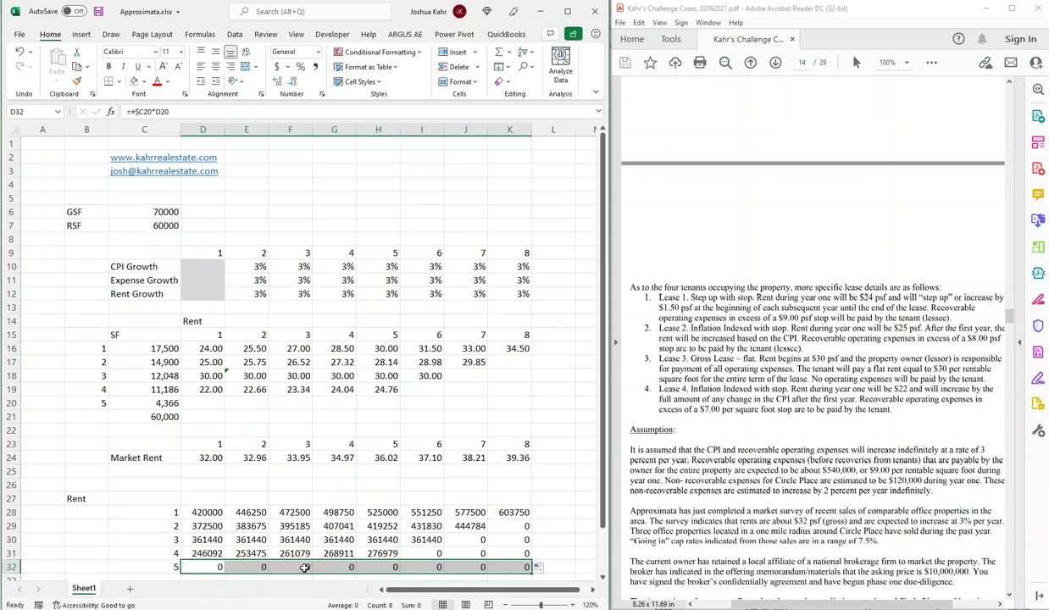
left_click(202, 523)
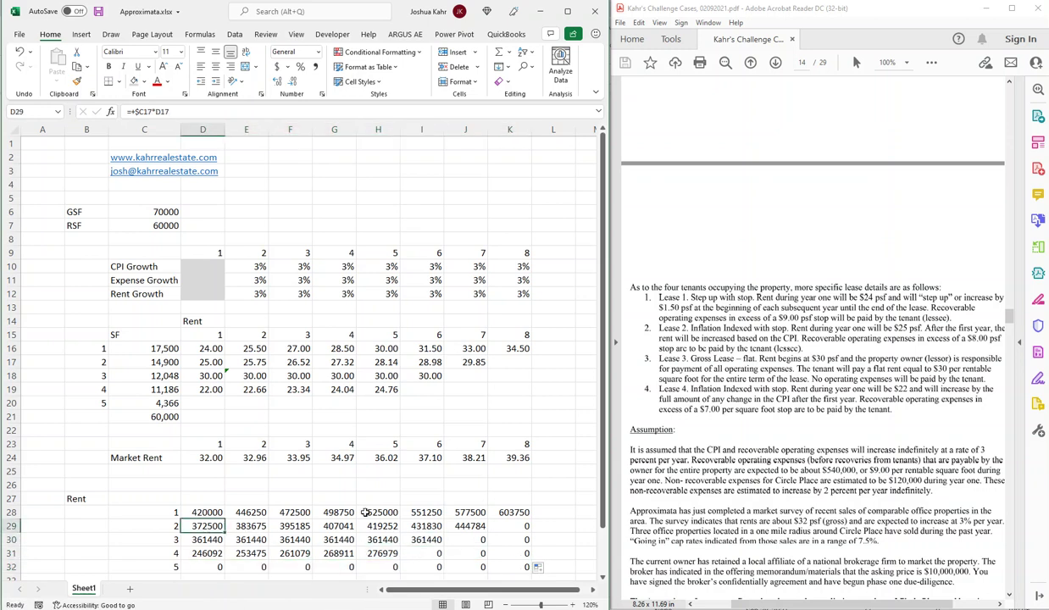
Format the whole rent block in comma style with no decimals.
left_click_drag(207, 512, 511, 565)
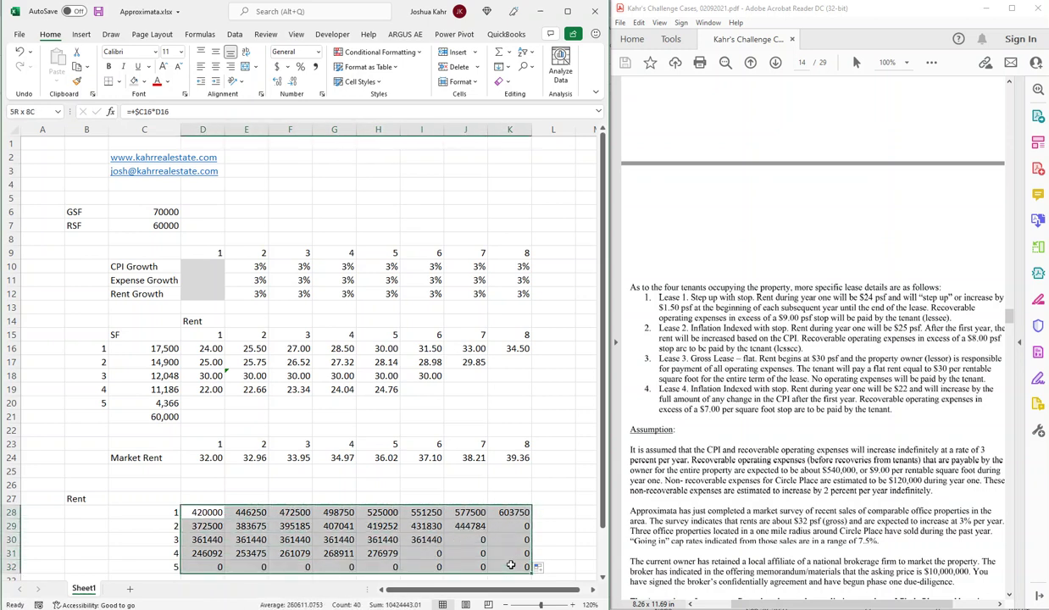
left_click(311, 66)
left_click(292, 82)
left_click(292, 82)
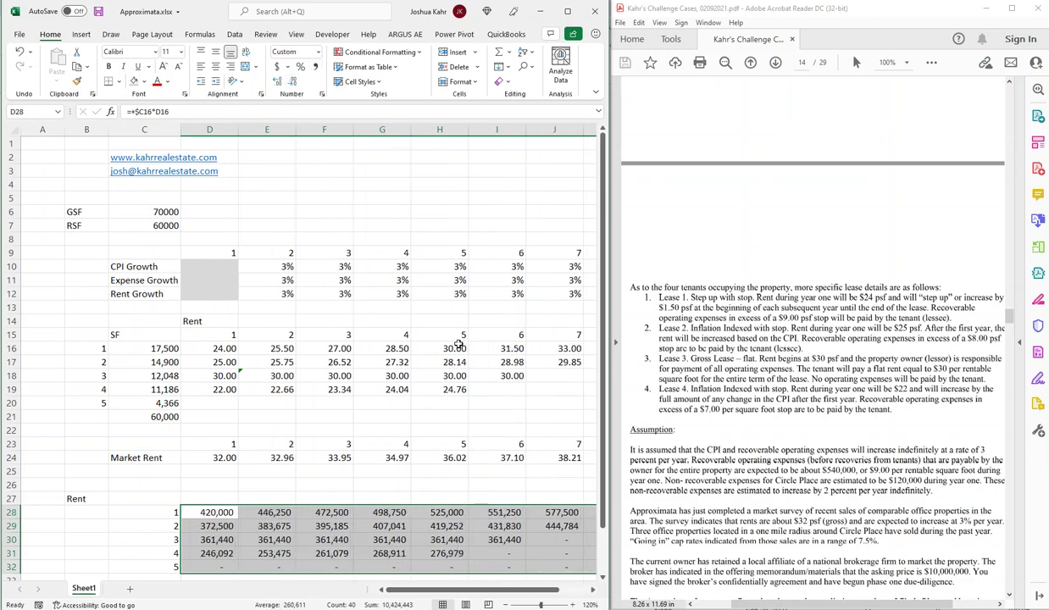
scroll(368, 337, "down", 1)
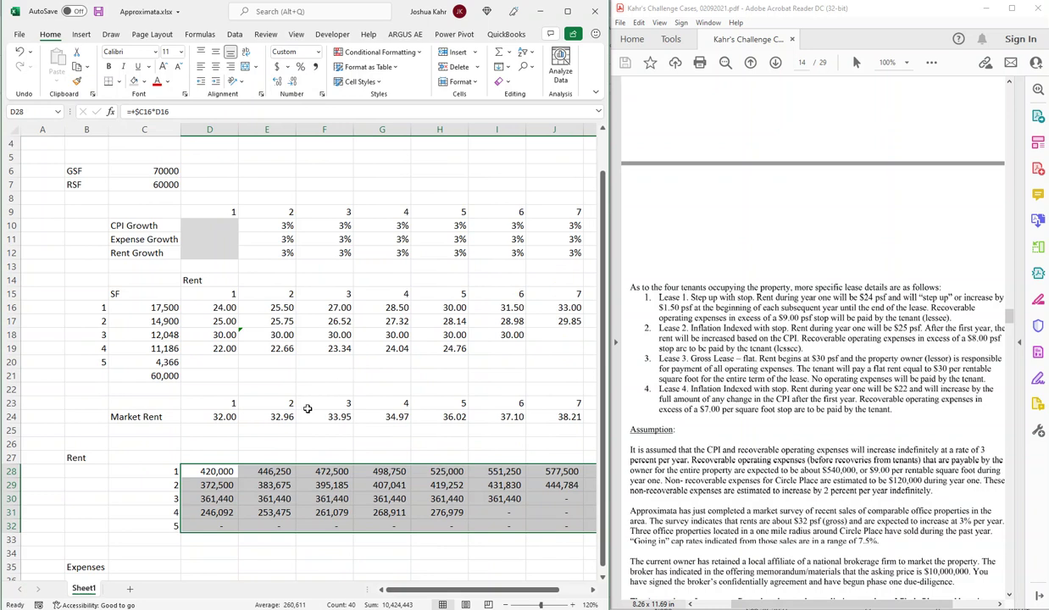
left_click(233, 416)
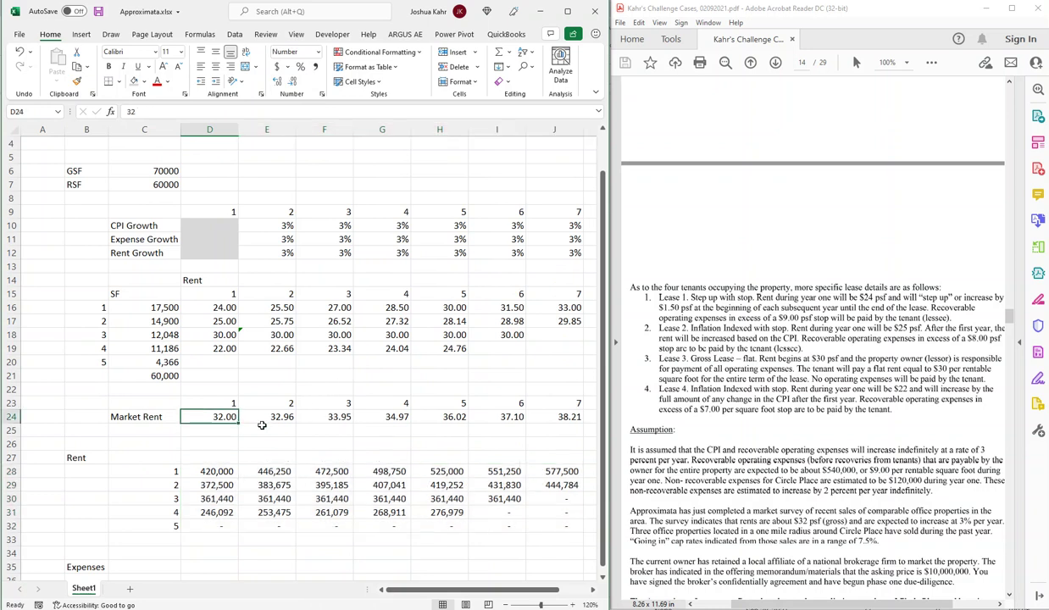
Start rewriting D28 as an IF testing contract rent for zero, falling back to $C16*D24.
key("Down")
key("Up")
key("Left")
key("Down")
key("Down")
key("Down")
key("Down")
key("Right")
key("Down")
key("Down")
key("Down")
key("Down")
key("Up")
key("Up")
key("Up")
key("Up")
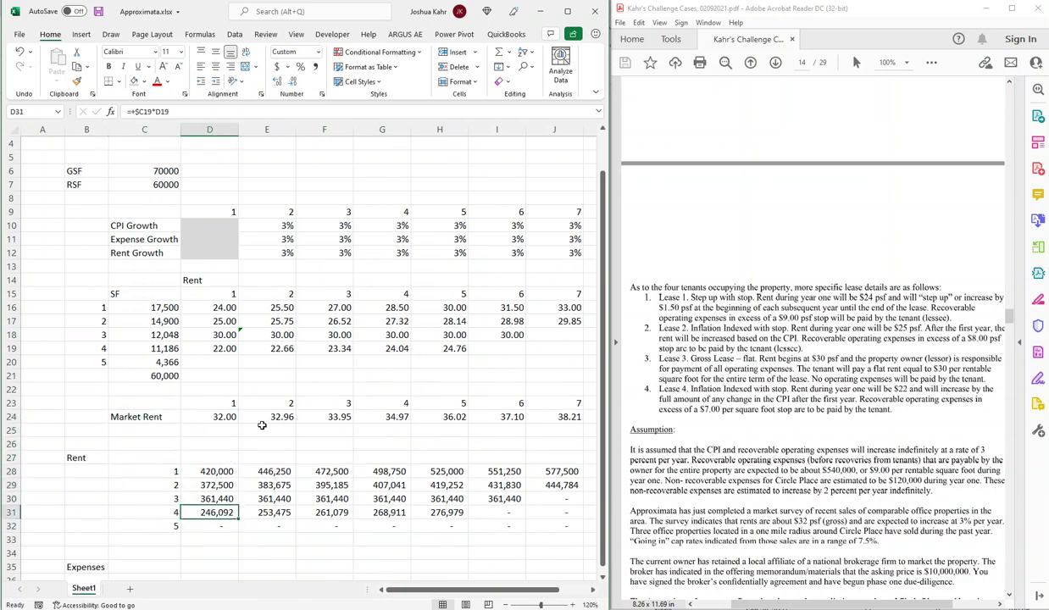
key("F2")
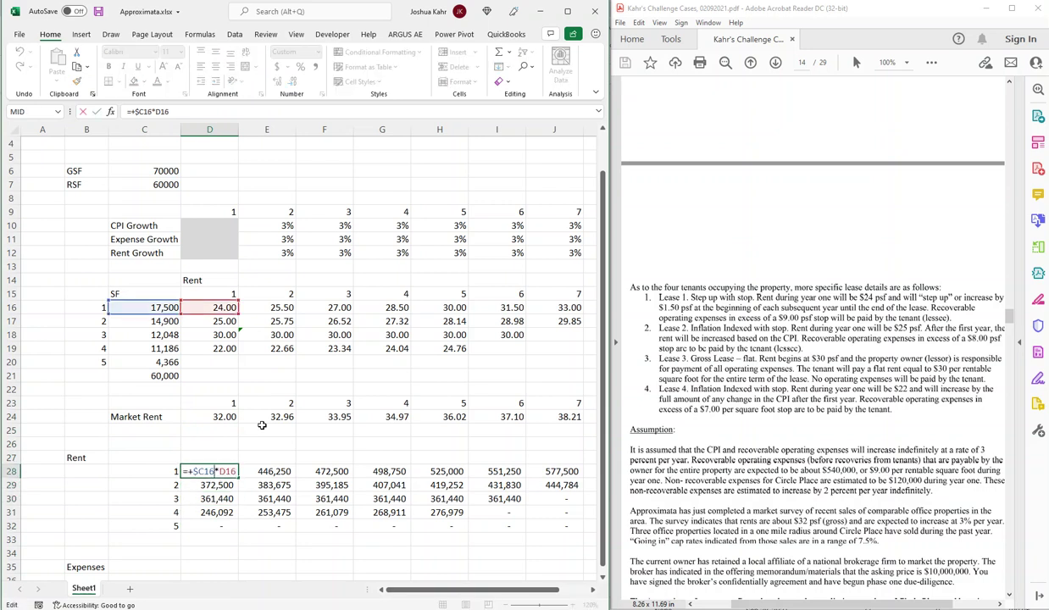
key("Home")
type("if(")
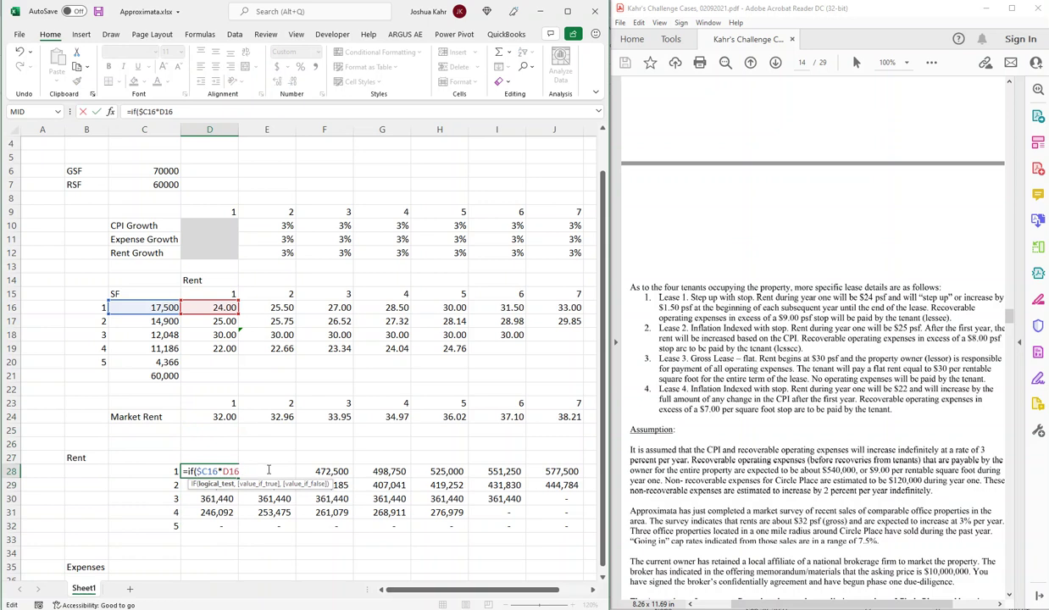
type("=0,")
left_click(156, 307)
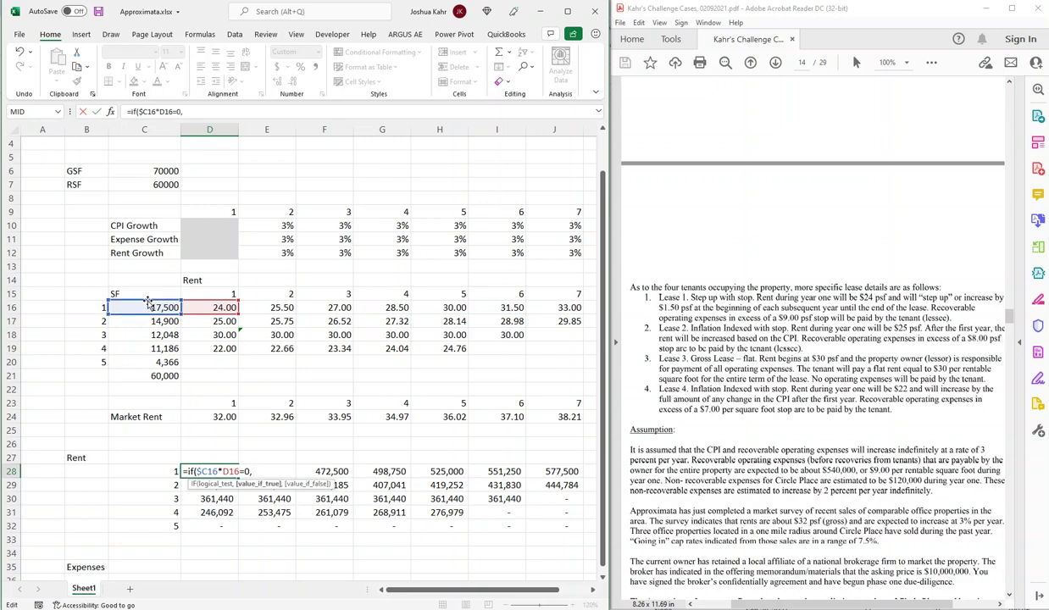
type("*")
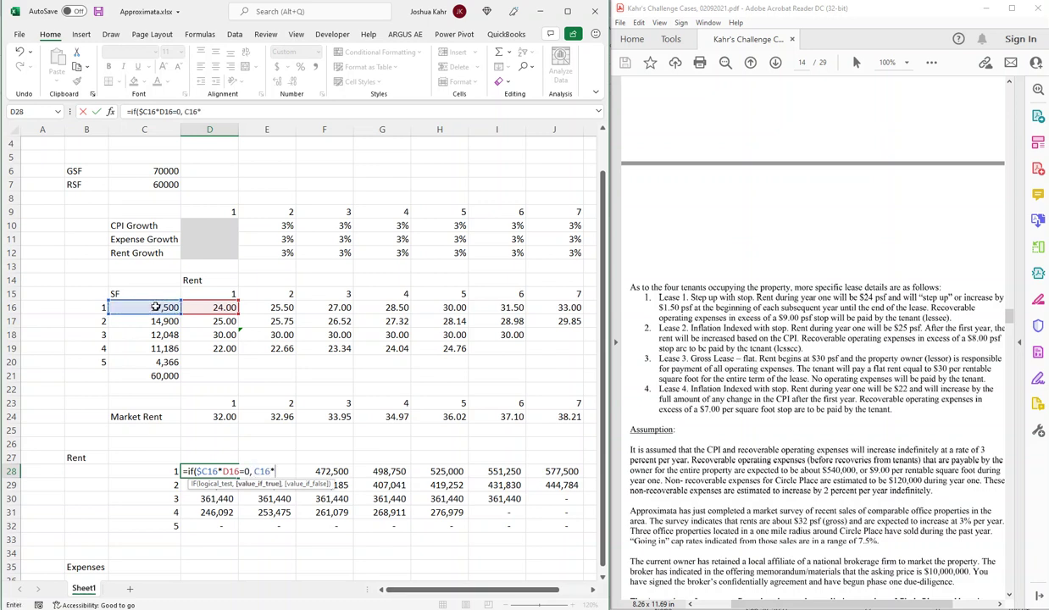
left_click(222, 413)
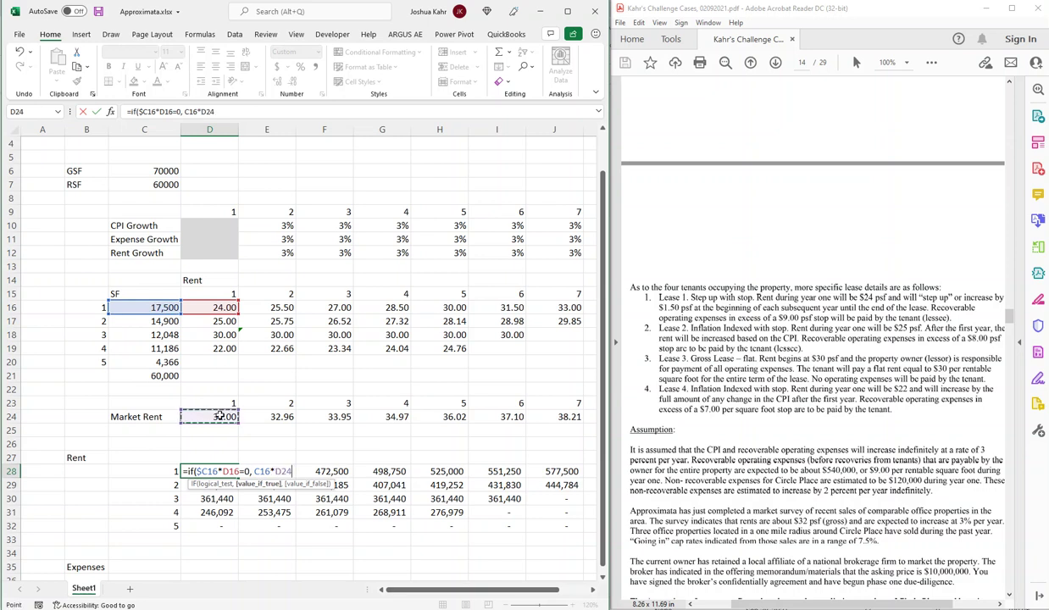
type(",")
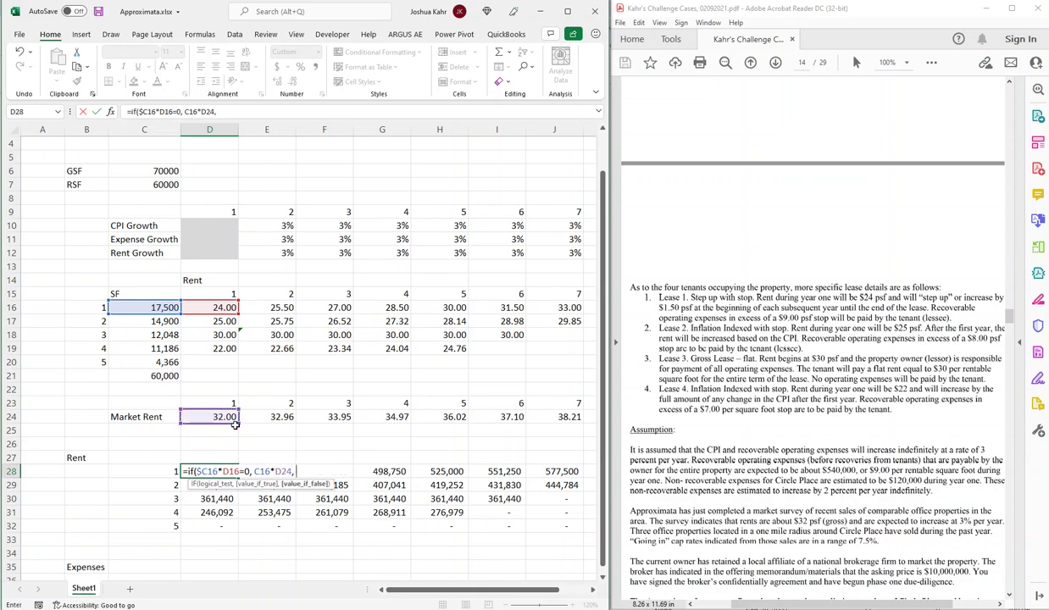
Reuse $C16*D16 as the false value, lock market rent to D$24, and commit.
left_click_drag(240, 472, 194, 471)
key("ctrl+c")
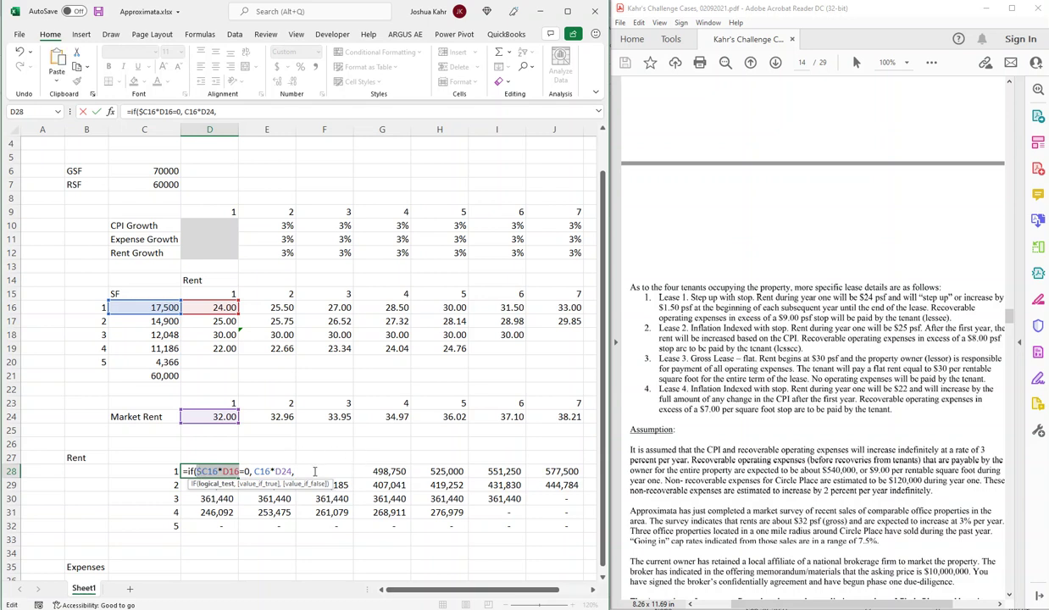
key("End")
key("ctrl+v")
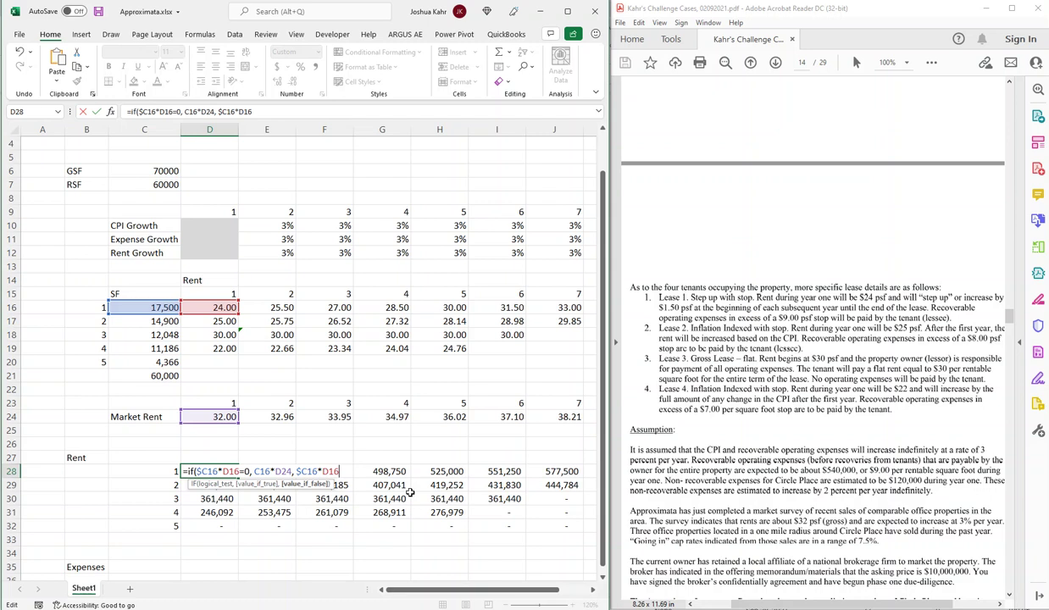
left_click(254, 471)
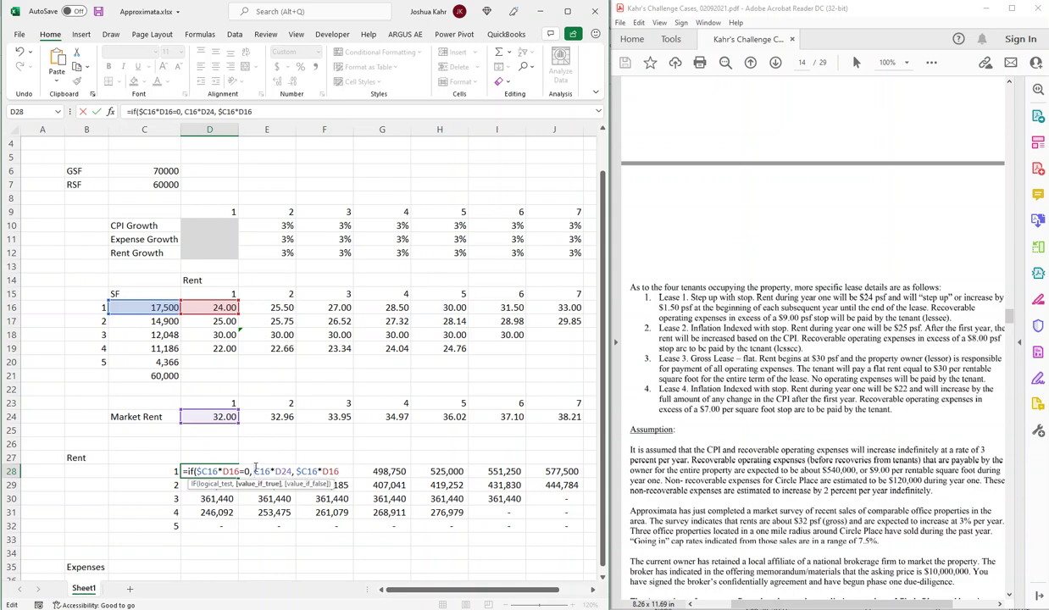
type("$")
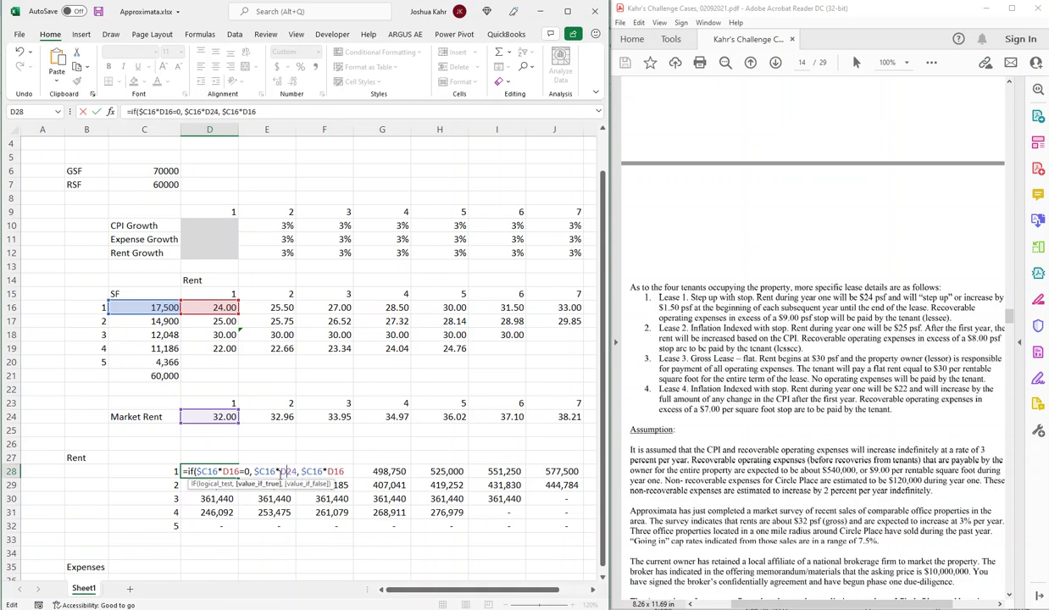
left_click(284, 471)
type("$")
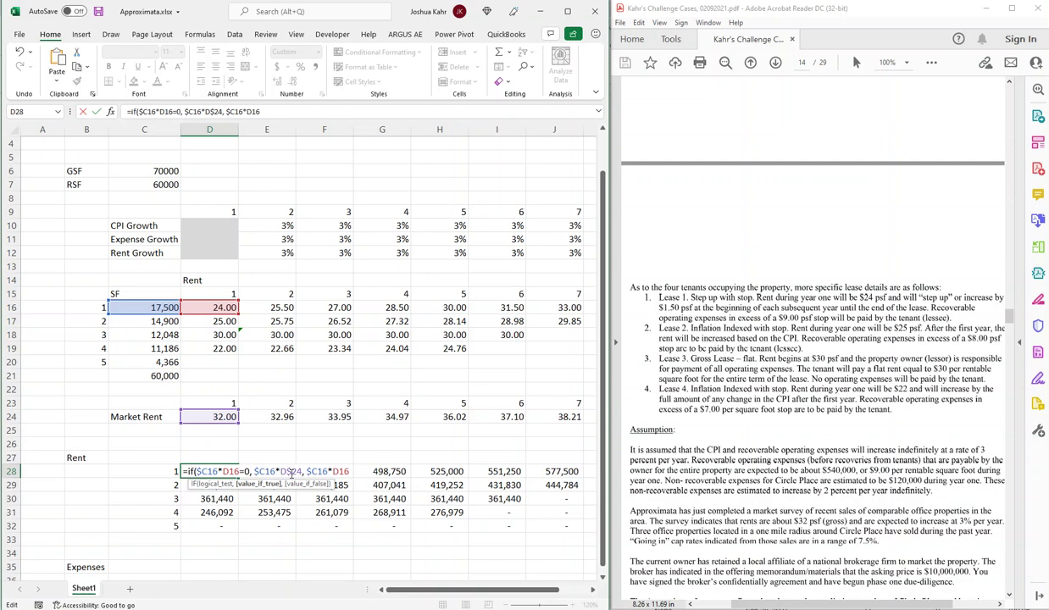
key("Return")
key("Up")
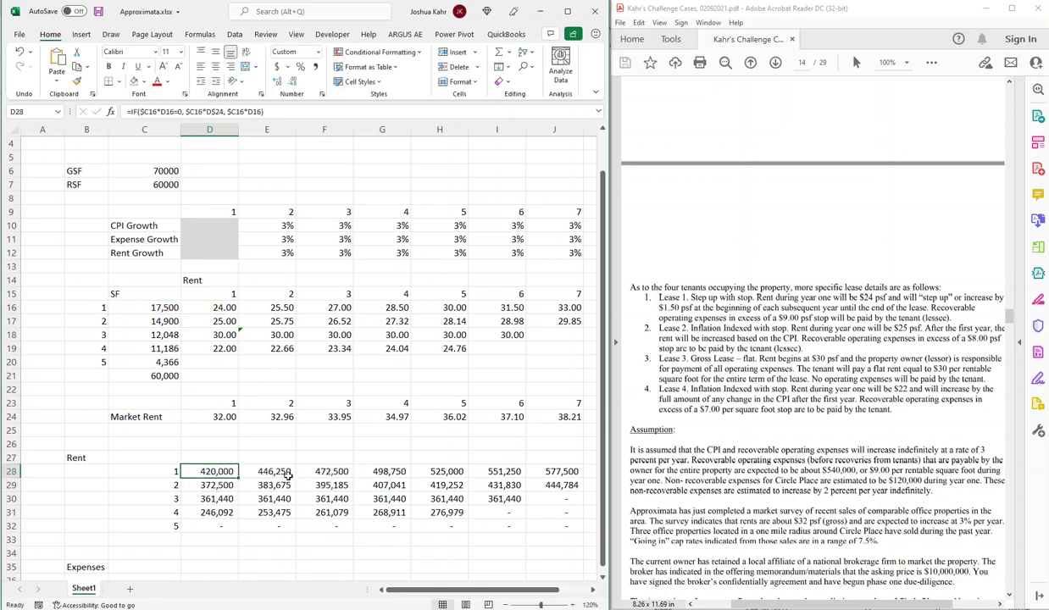
Fill D28's fallback rent formula across to J28 and down through row 32.
left_click_drag(238, 478, 577, 532)
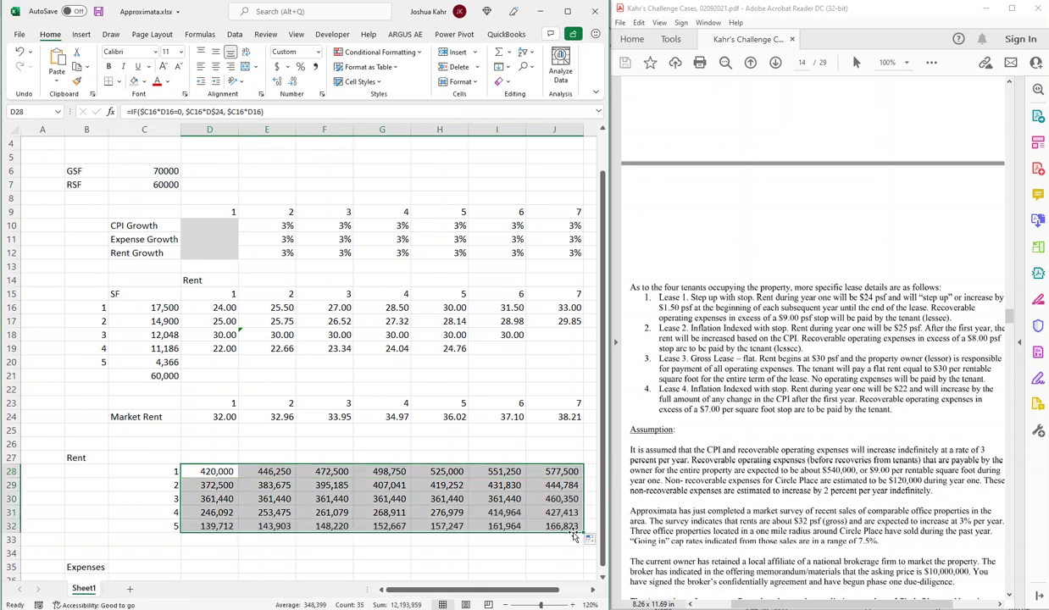
left_click(345, 526)
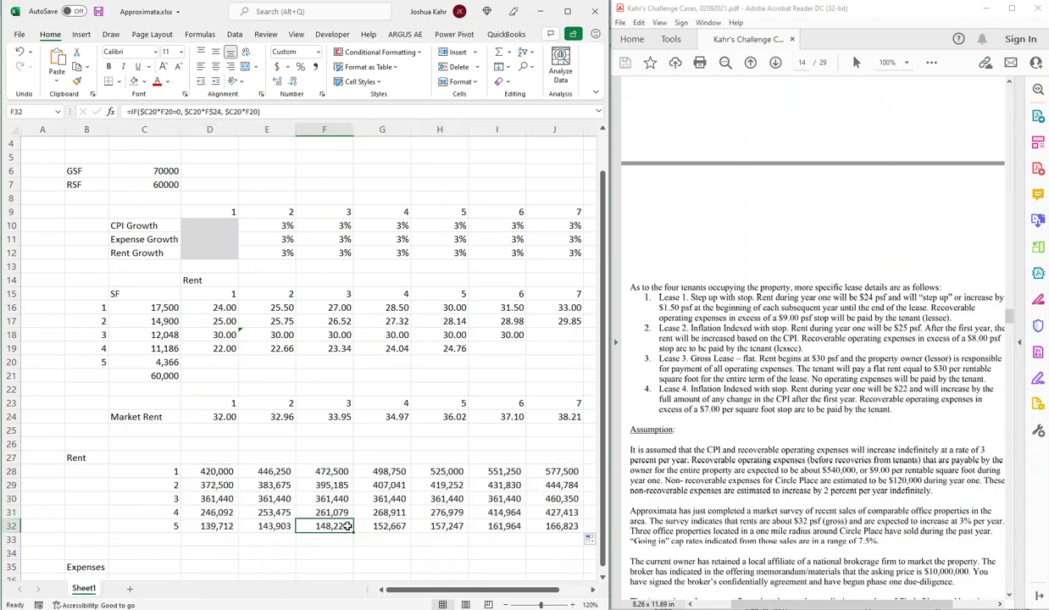
double_click(347, 526)
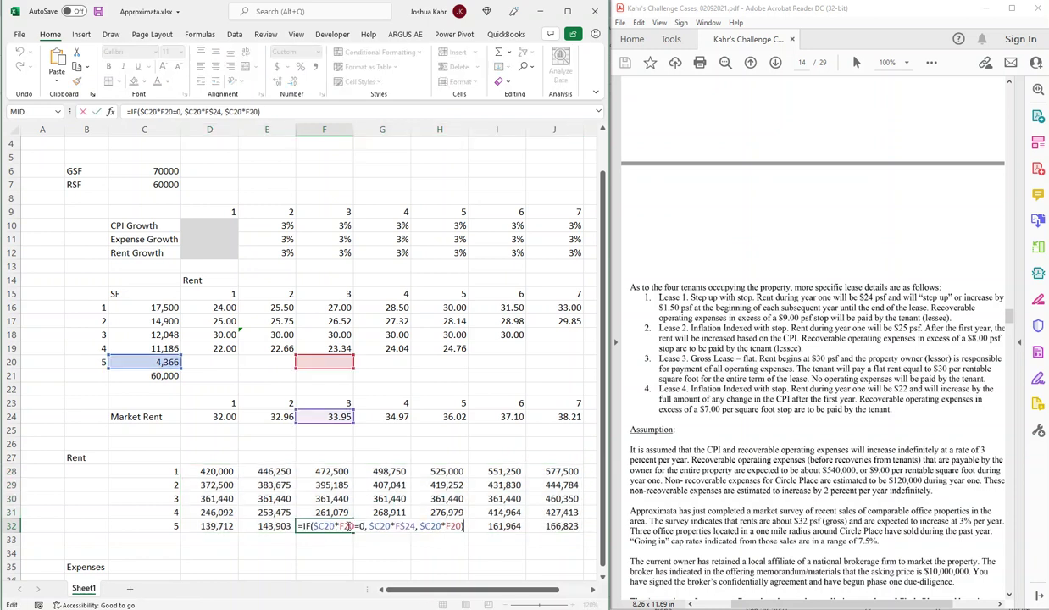
Check the formulas in H32, H30 and J30, ending at D33.
key("Tab")
key("Tab")
key("F2")
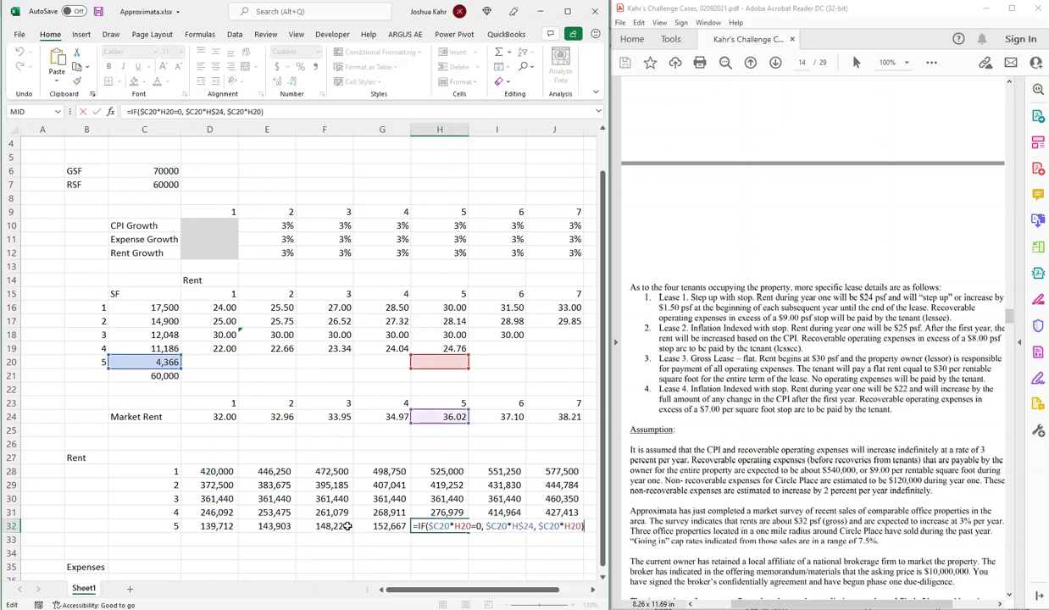
key("Return")
key("Up")
key("Up")
key("Up")
key("F2")
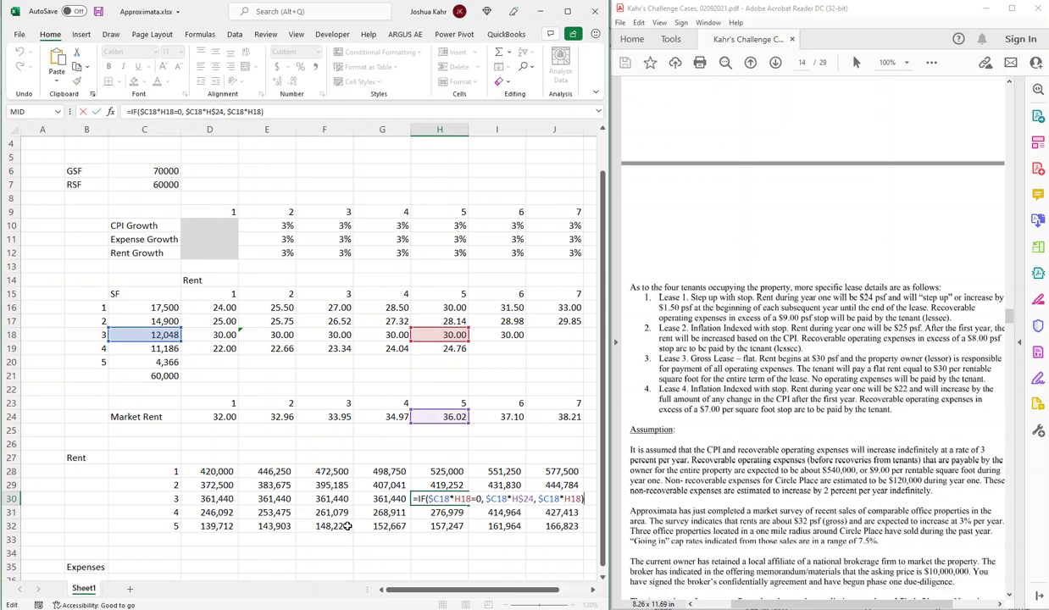
key("Tab")
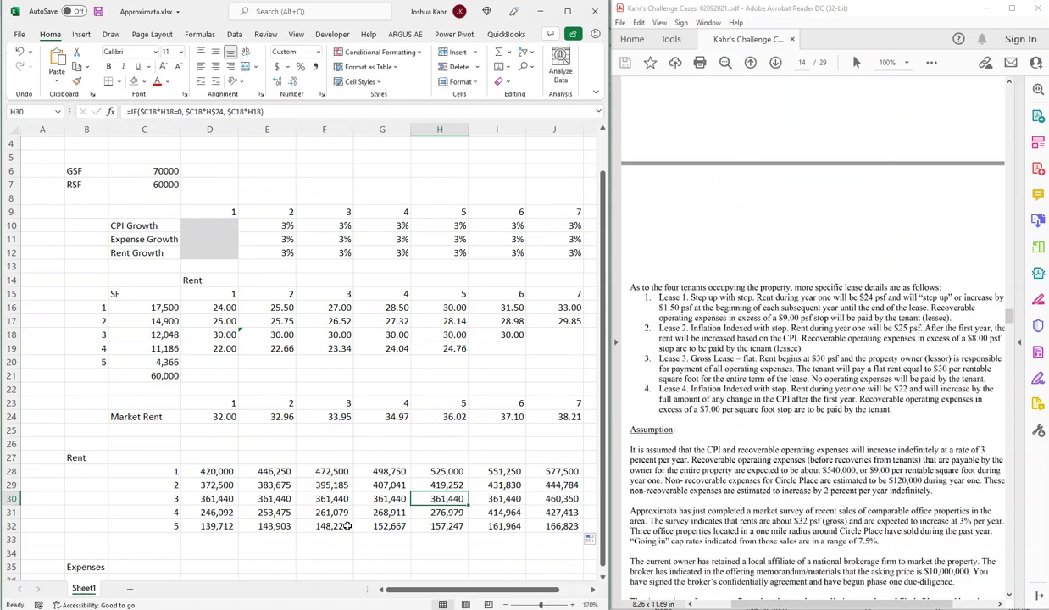
key("Tab")
key("F2")
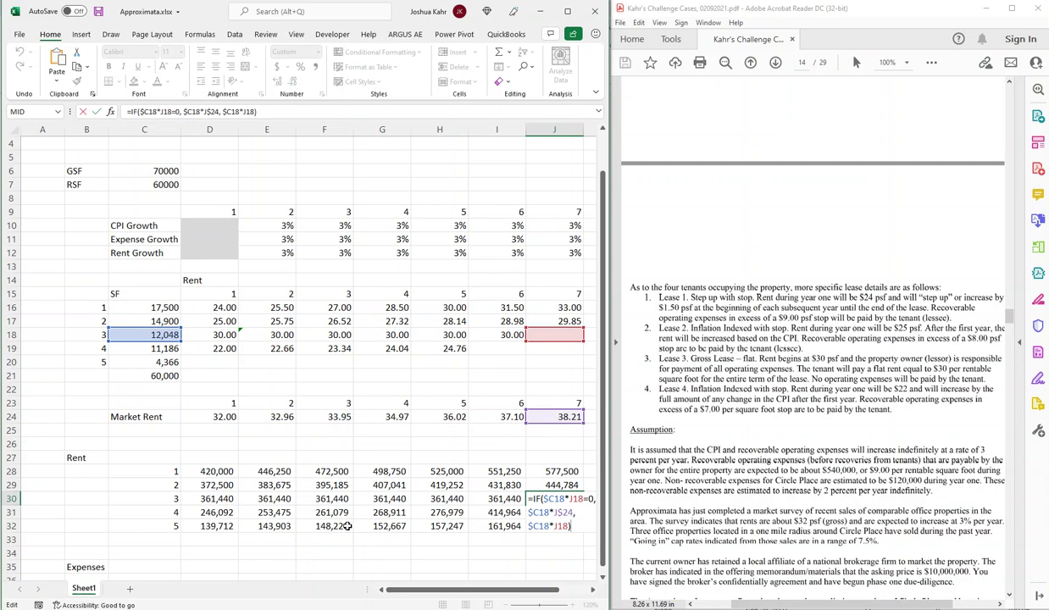
key("shift+Tab")
key("Up")
key("Up")
key("Down")
key("Down")
key("Down")
key("Down")
key("Down")
key("Left")
key("Left")
key("Left")
key("Left")
key("Left")
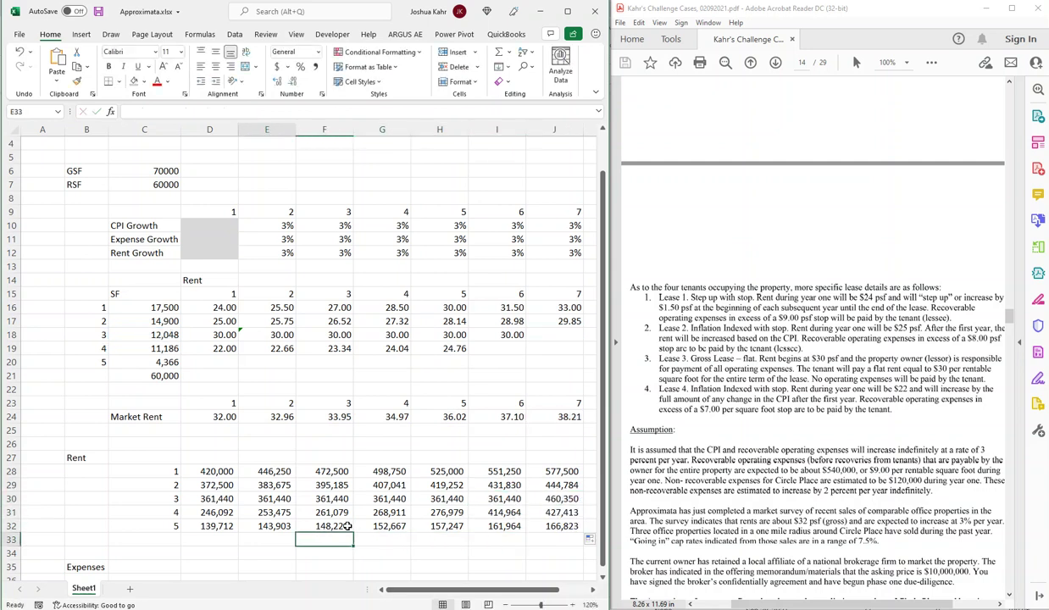
Sum the five lease rents in D33 and paste that total across D33:J33.
type("+sum(")
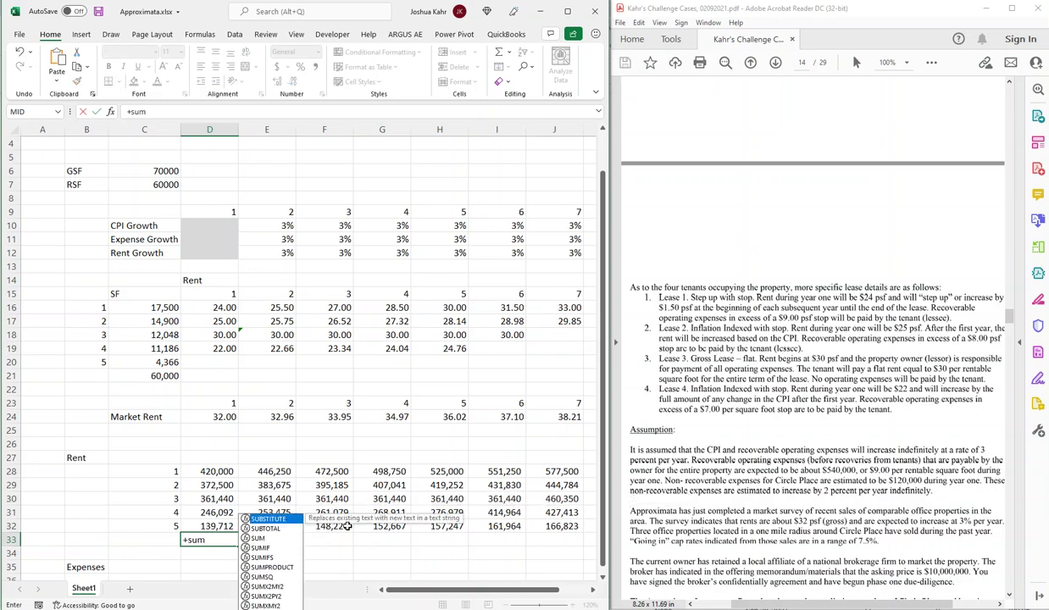
key("Up")
key("shift+Up")
key("shift+Up")
key("shift+Up")
key("shift+Up")
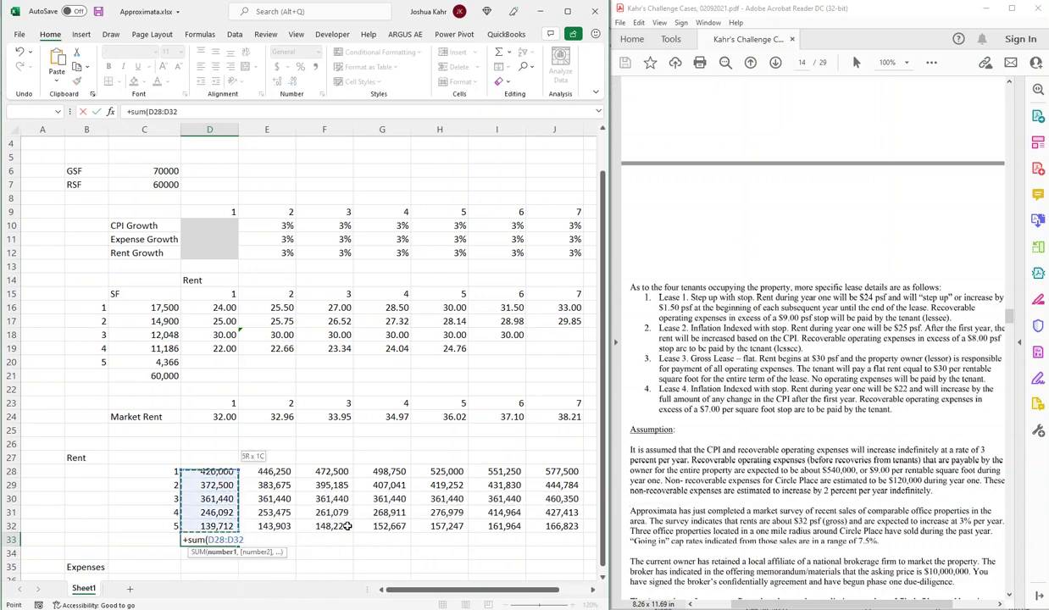
key("Return")
key("ctrl+c")
key("shift+Right")
key("shift+Right")
key("shift+Right")
key("shift+Right")
key("shift+Right")
key("shift+Right")
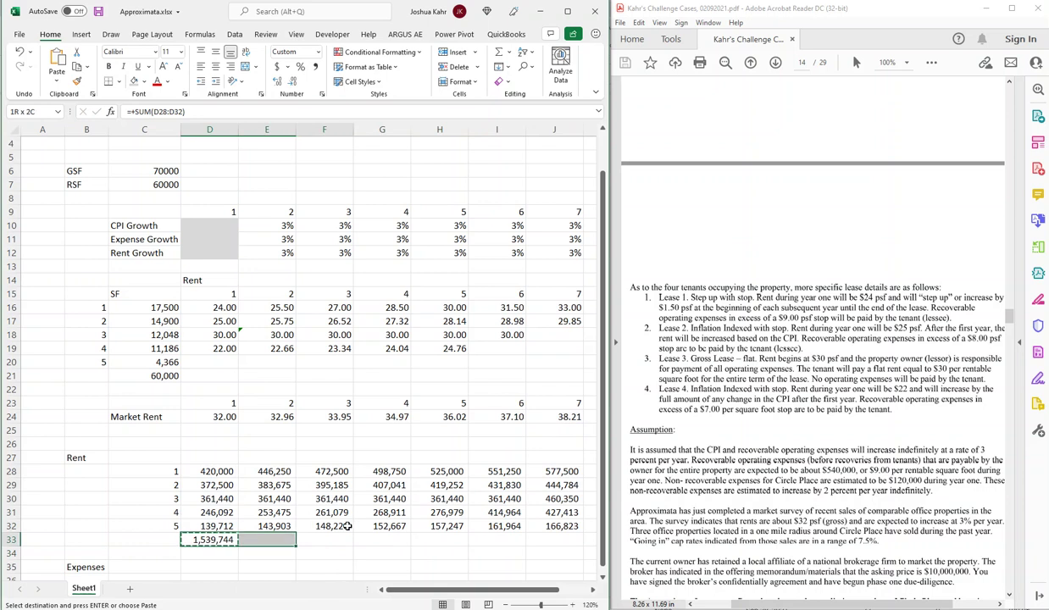
key("ctrl+v")
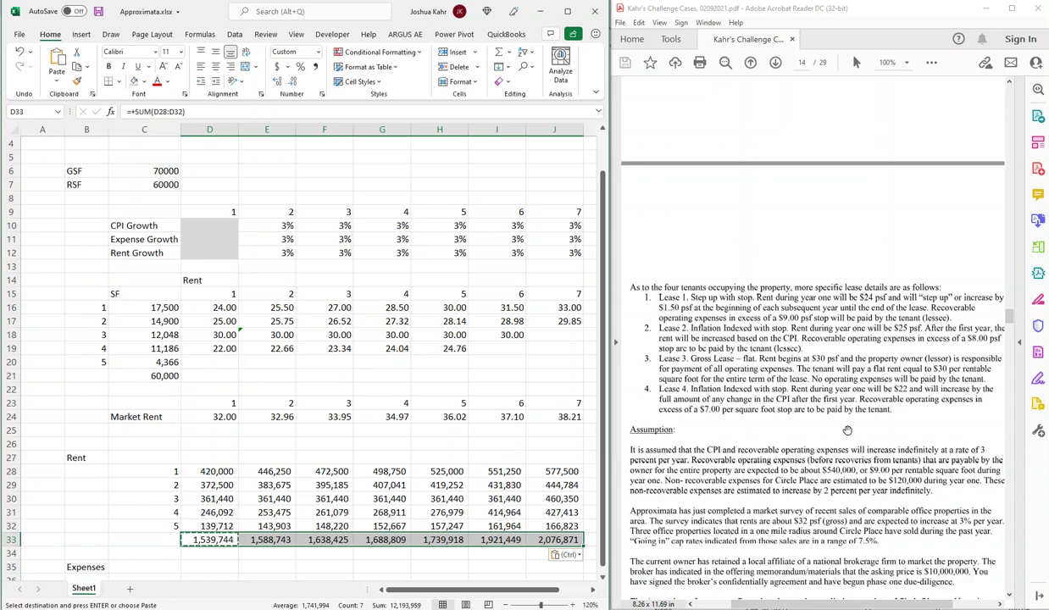
scroll(847, 431, "up", 10)
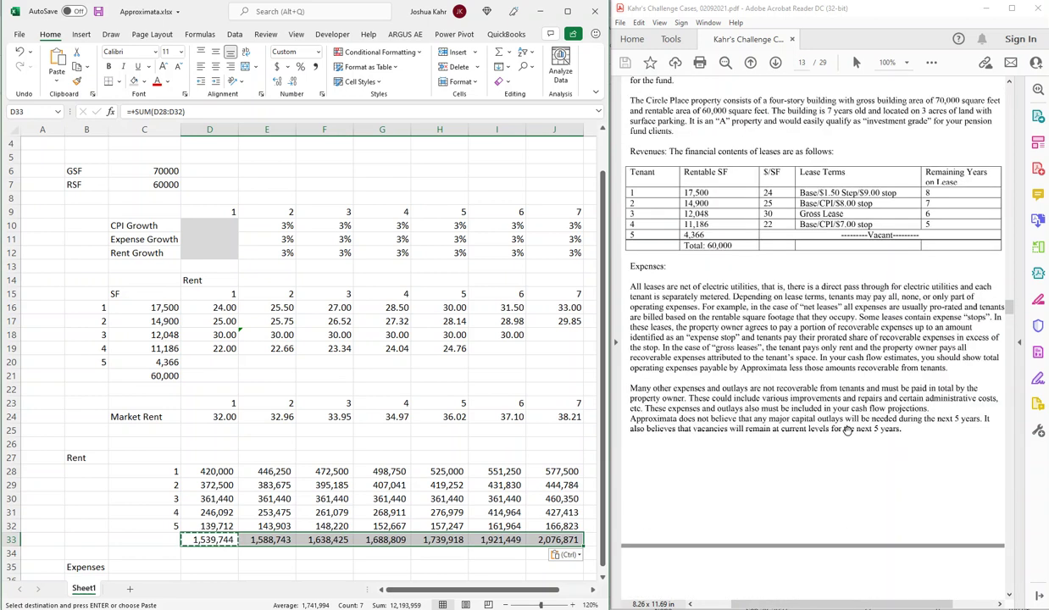
scroll(847, 431, "up", 3)
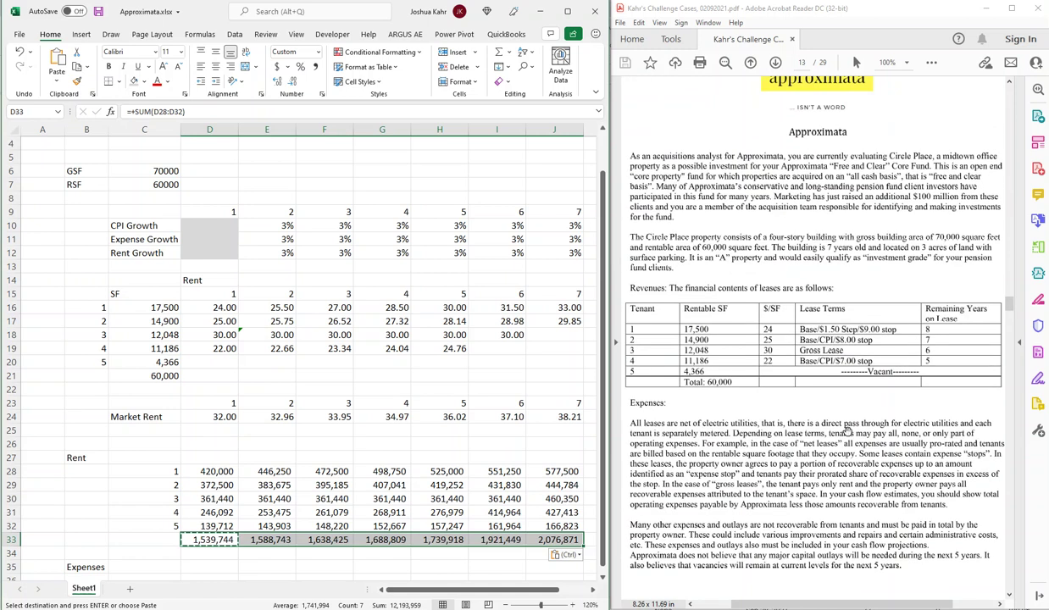
scroll(847, 430, "down", 10)
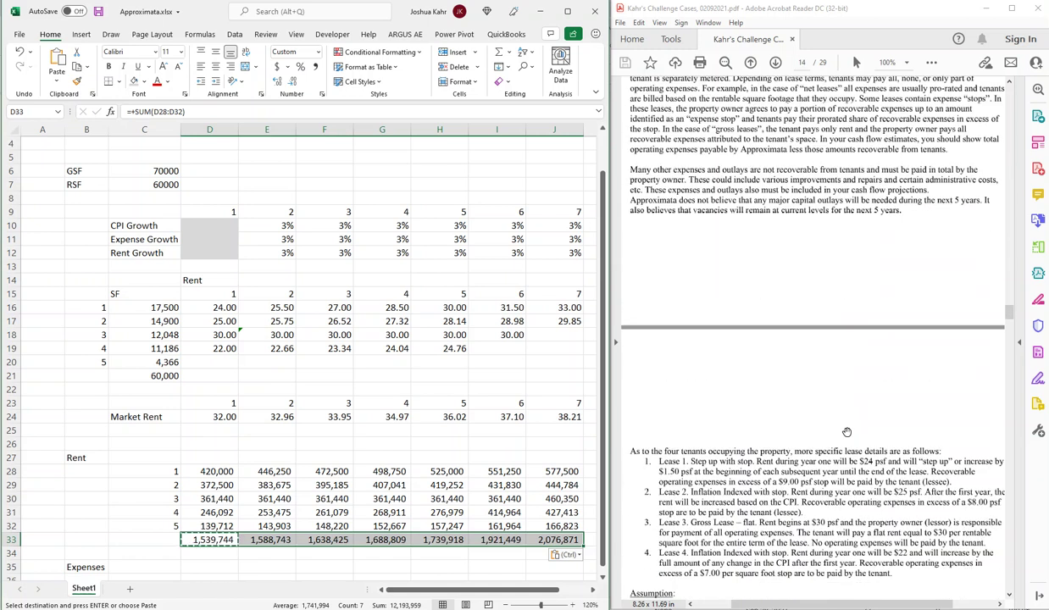
scroll(847, 432, "down", 2)
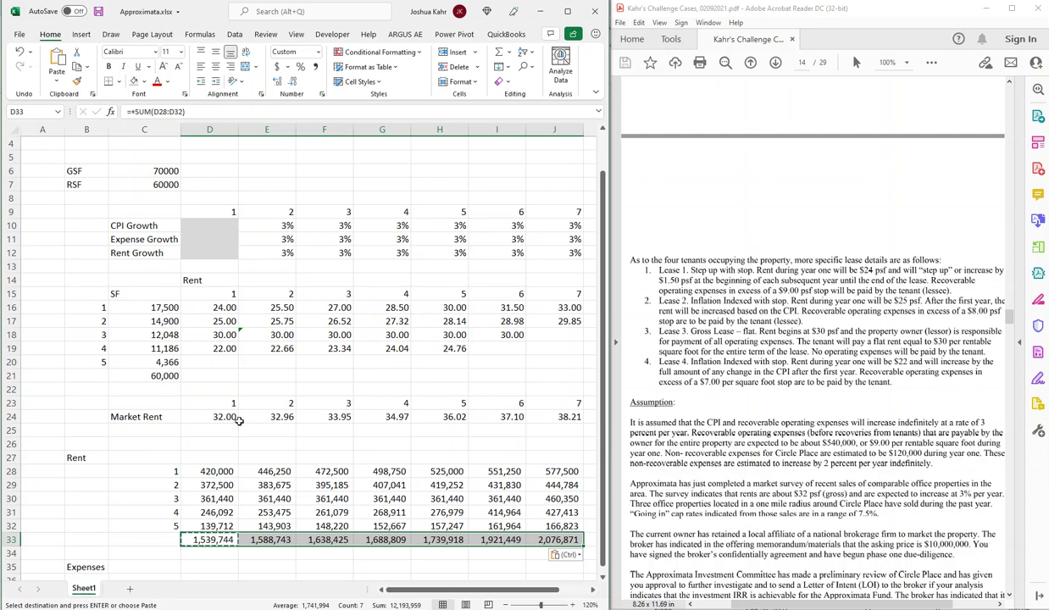
left_click(243, 336)
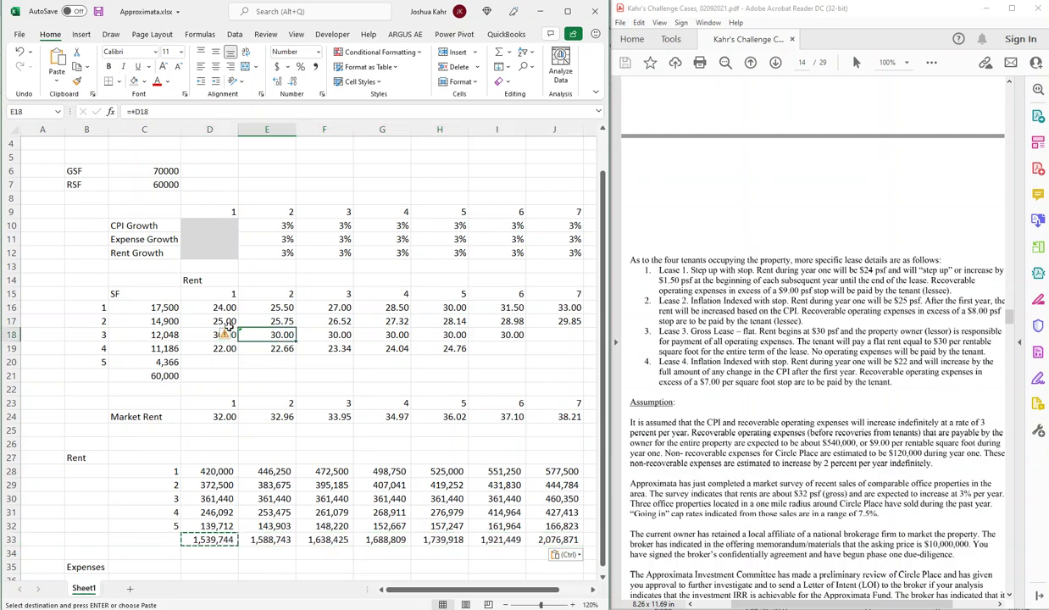
left_click(152, 236)
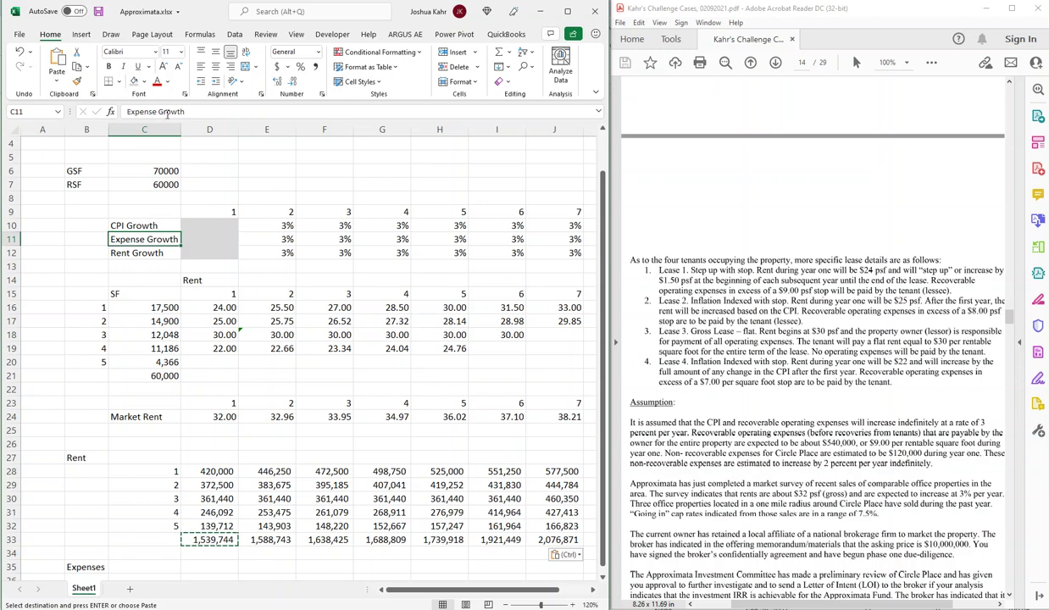
Rename the Expense Growth label in C11 to 'Expense, Rec'.
left_click(163, 112)
type(", Rec")
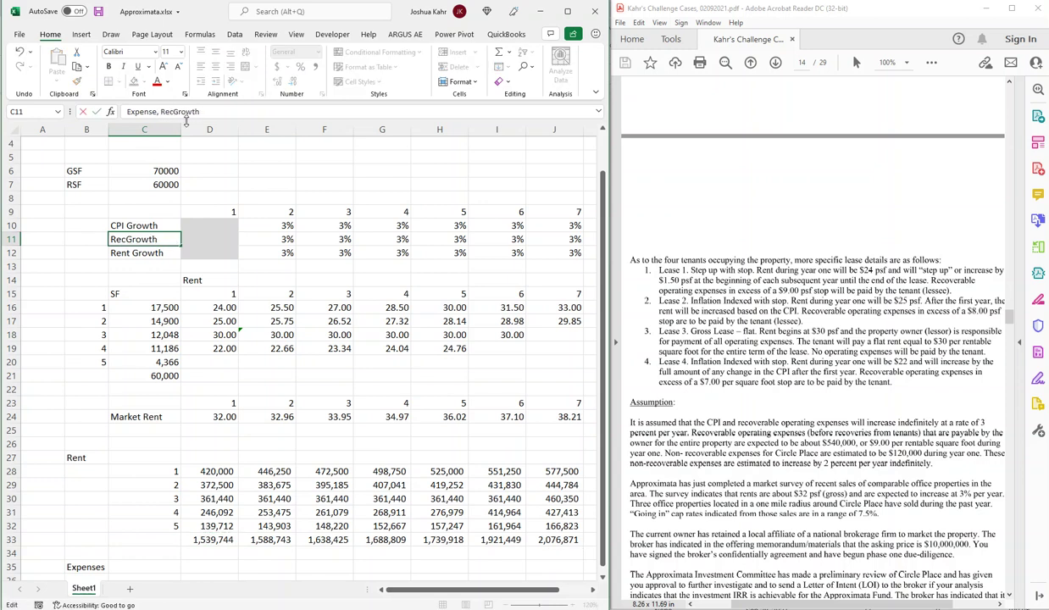
key("Return")
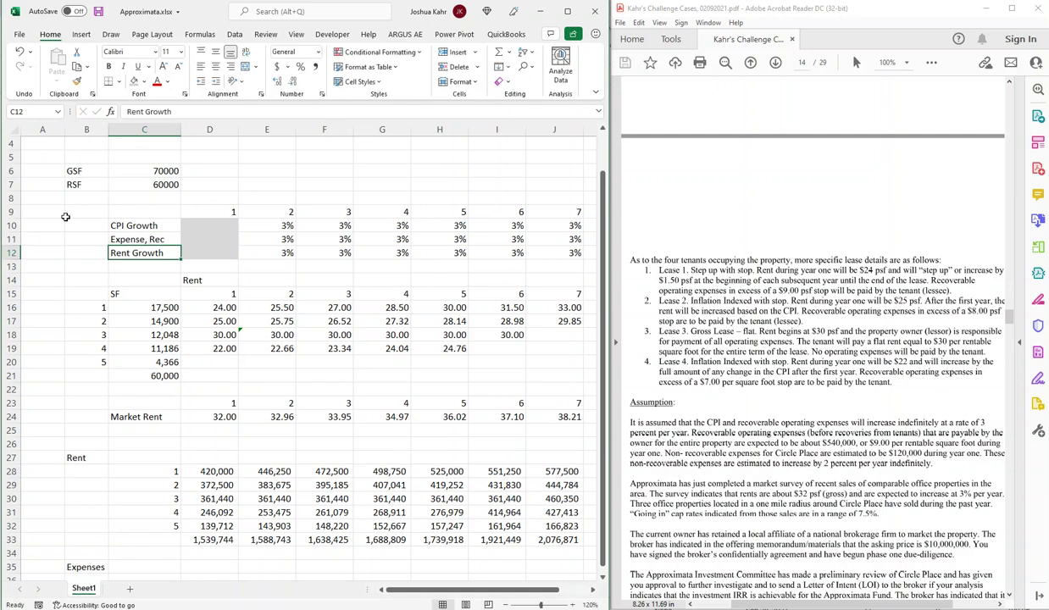
Insert a new row 12 labelled 'Expense, NonRec' below the recoverable row.
left_click(11, 253)
key("ctrl+shift+equal")
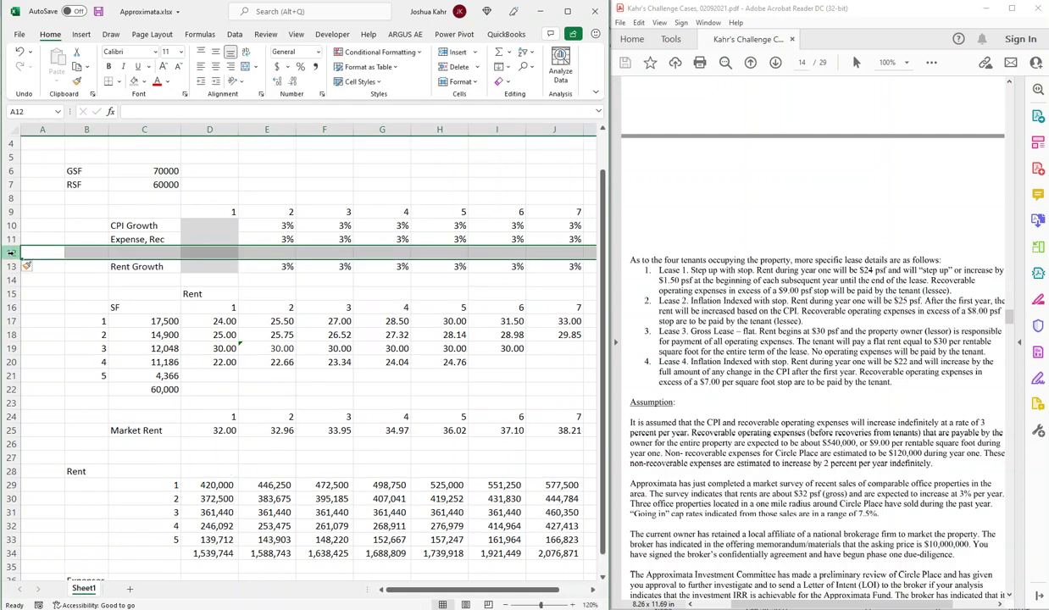
key("Up")
key("Right")
key("Right")
key("ctrl+c")
key("Down")
key("ctrl+v")
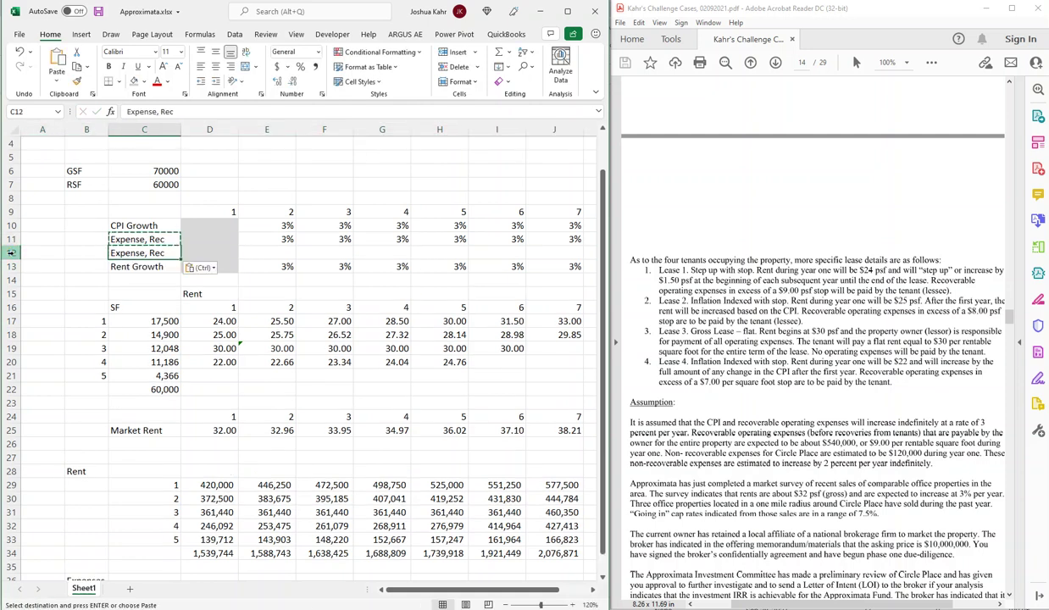
key("F2")
key("Left")
key("Left")
key("Left")
type("Non")
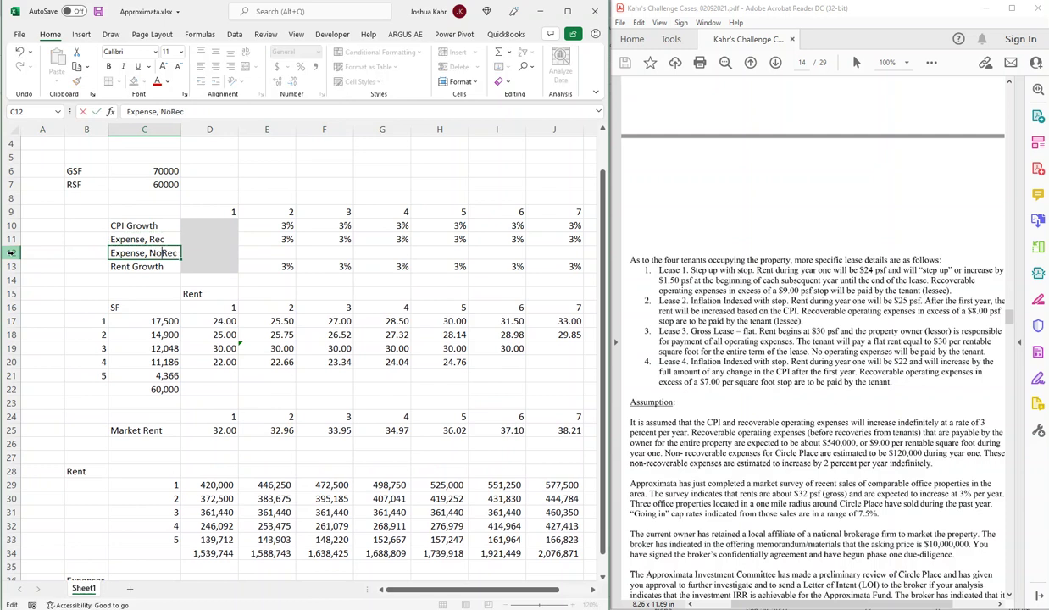
key("Return")
Enter 2% non-recoverable growth in E12 and fill it right through K12.
key("Up")
key("Right")
key("Right")
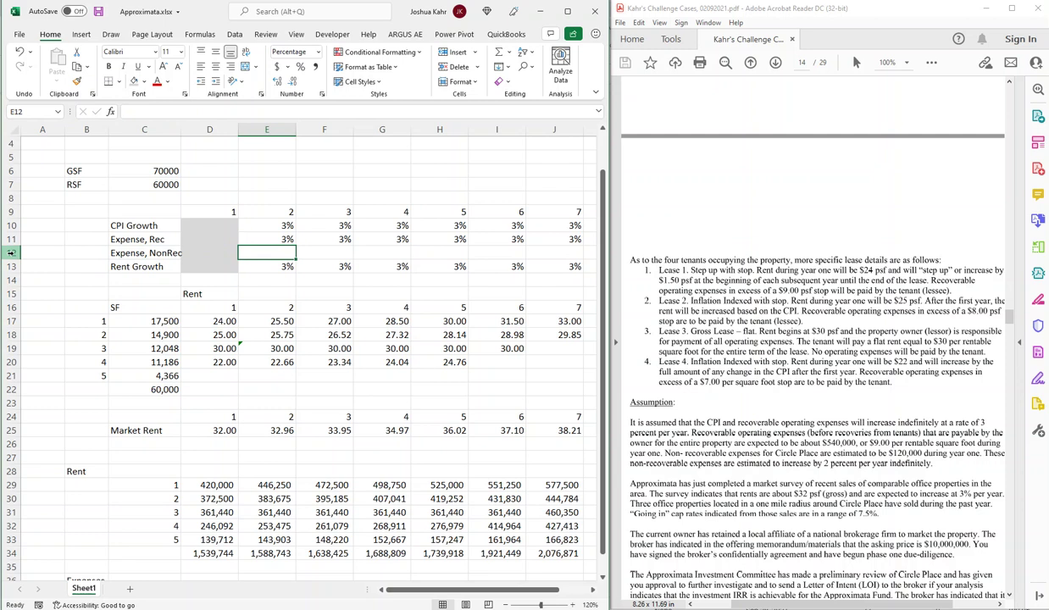
type("2")
key("ctrl+Return")
key("shift+Right")
key("shift+Right")
key("shift+Right")
key("shift+Right")
key("shift+Right")
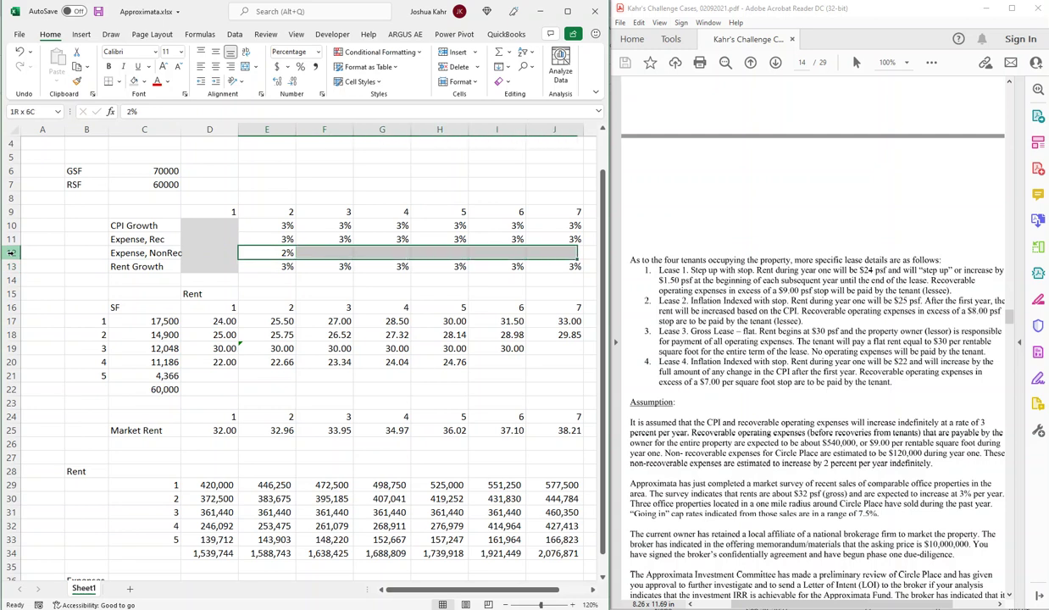
key("shift+Right")
key("ctrl+r")
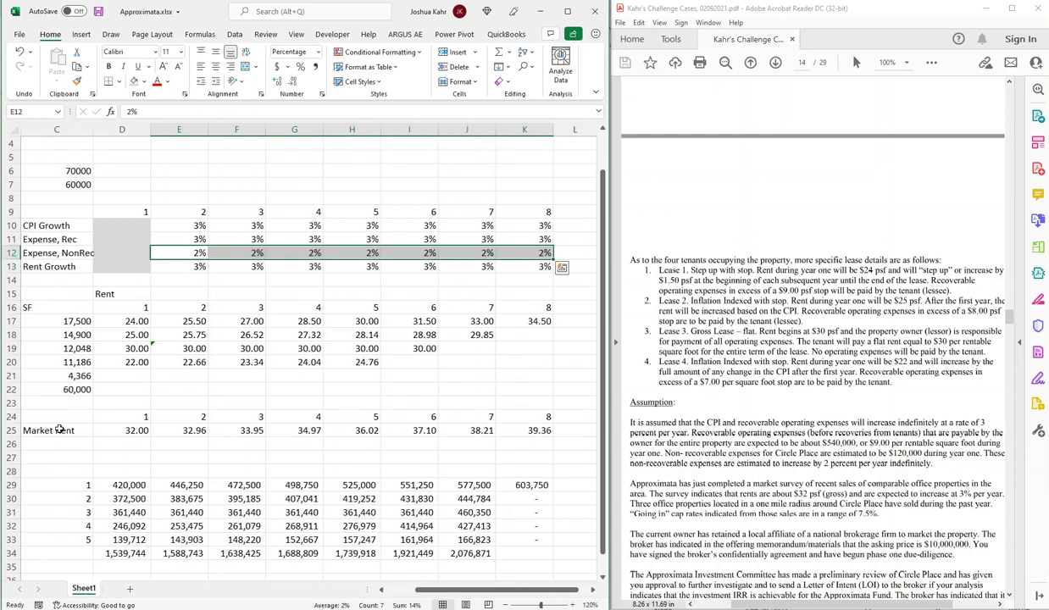
left_click(506, 604)
left_click(250, 327)
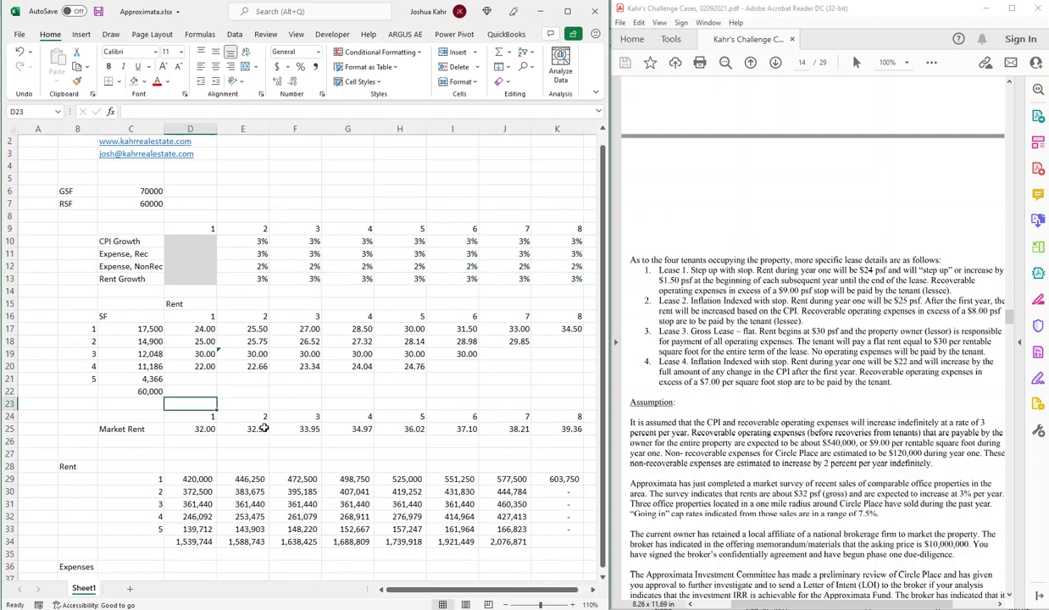
Add 'Recoverable Exp' and 'NonRec Exp' rows under Expenses, with year-one NonRec Exp of 120000.
scroll(258, 415, "down", 1)
left_click(227, 500)
key("Left")
key("Down")
key("Down")
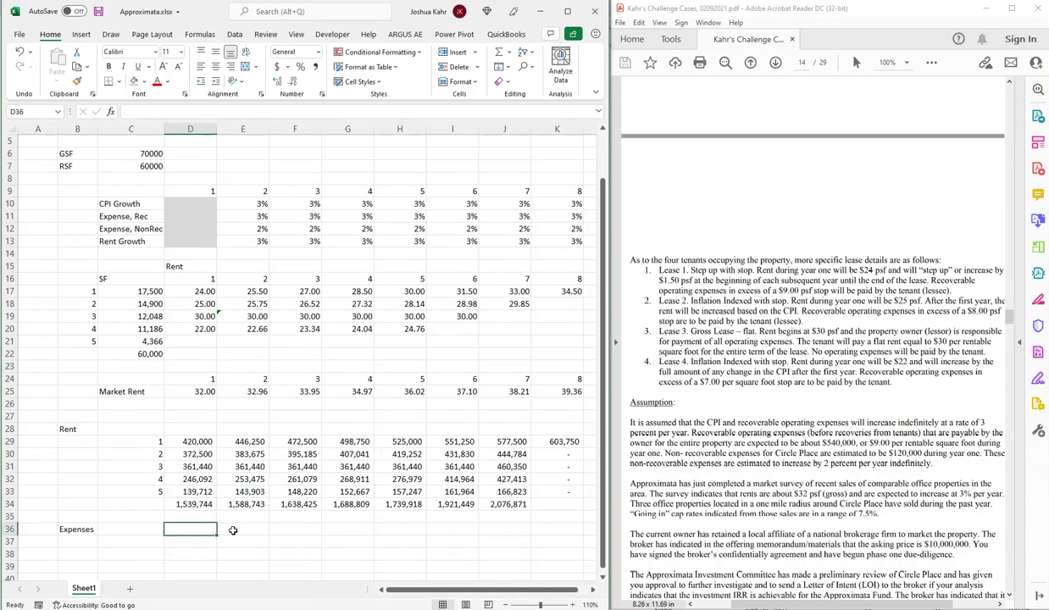
key("Left")
key("Down")
type("Recoverab")
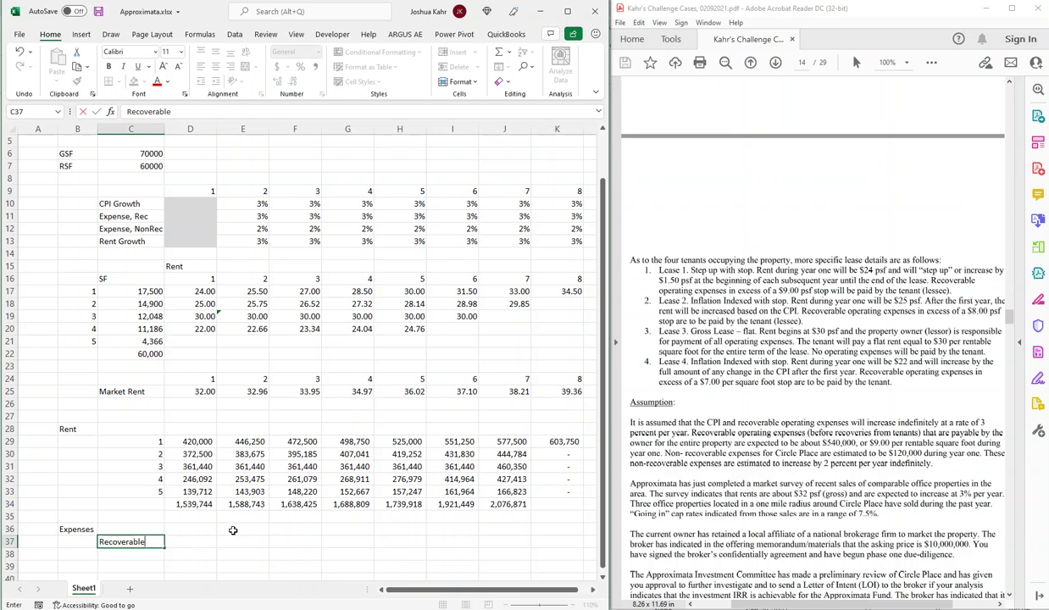
type("le Exp")
key("Return")
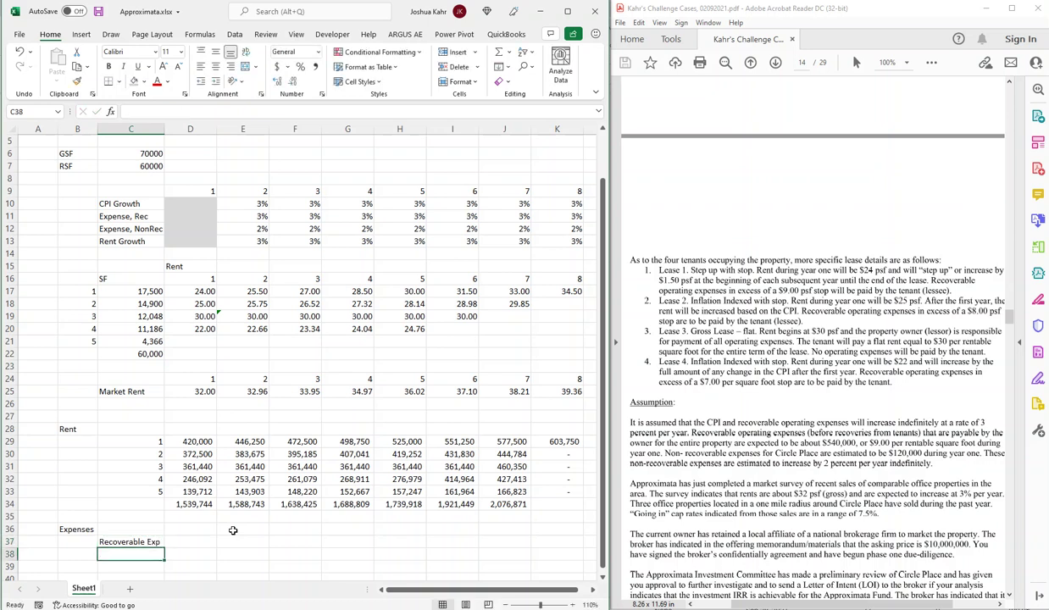
type("Non")
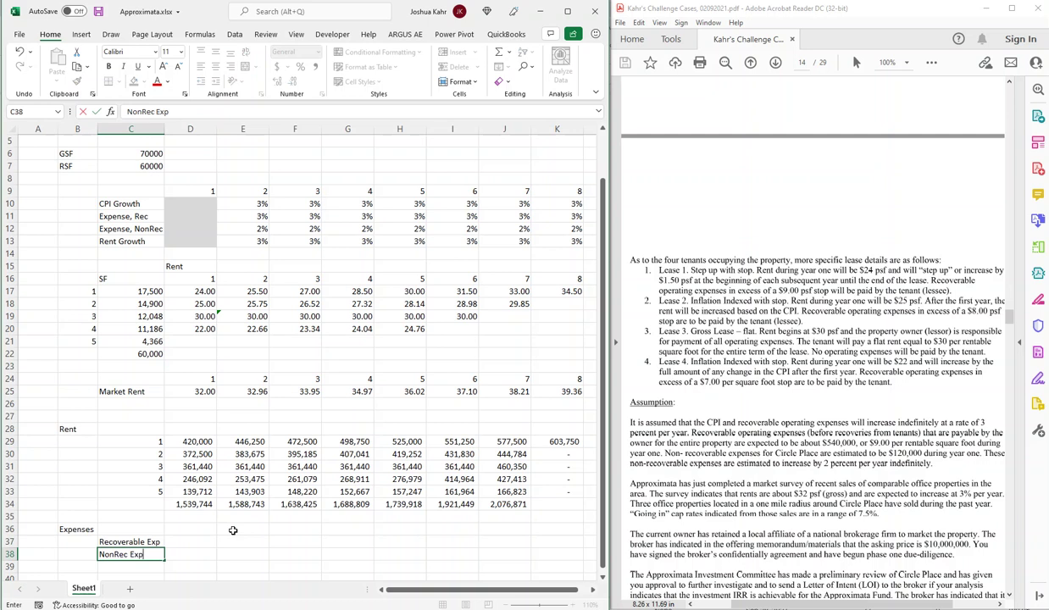
type("Rec Exp")
key("Tab")
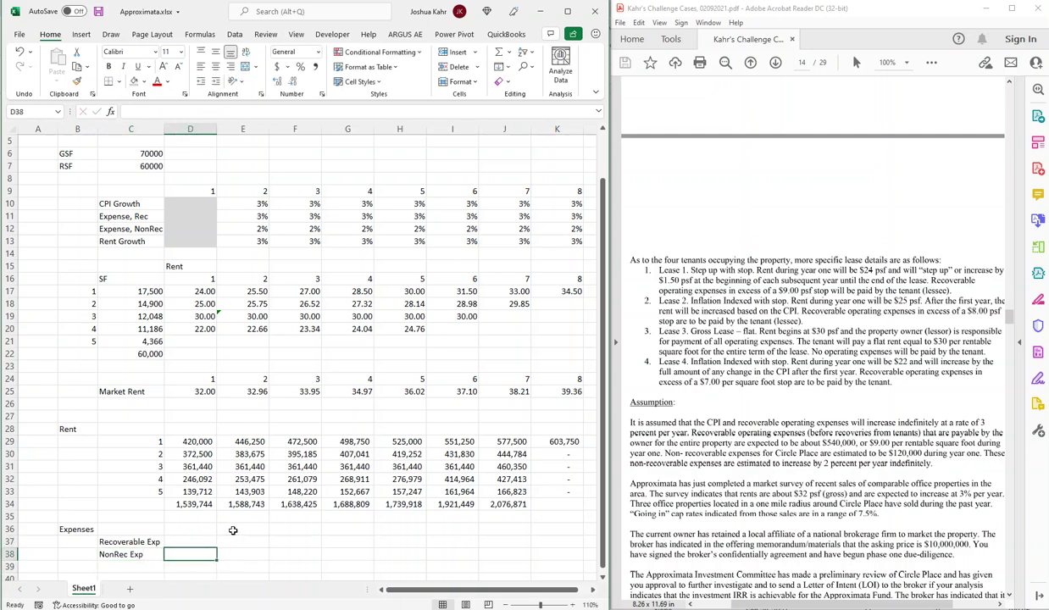
type("+120")
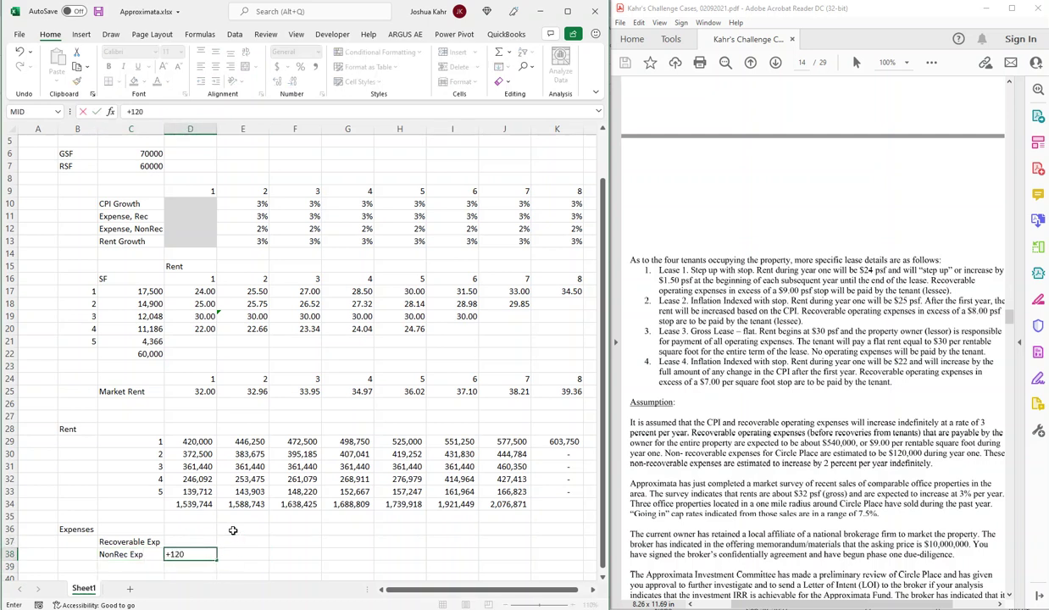
key("Tab")
Enter =D38*(1+E12) in E38 so year-2 non-recoverable expenses become 122400.
type("+")
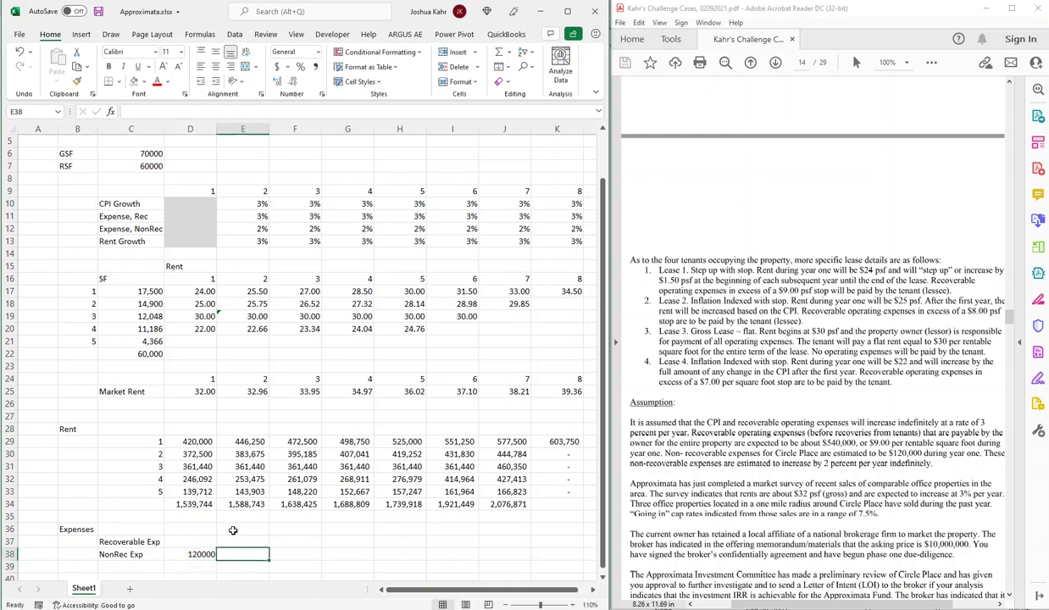
key("Left")
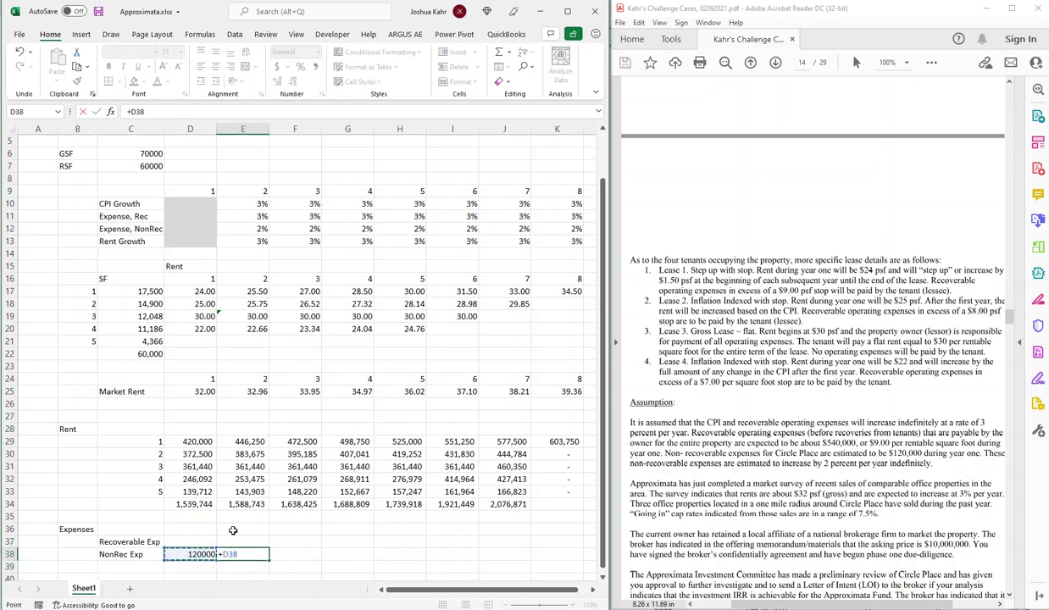
type("*(1+")
key("Up")
key("Up")
key("Up")
key("Up")
key("Up")
key("Up")
key("Up")
key("Up")
key("Up")
key("Up")
key("Up")
key("Up")
key("Up")
key("Up")
key("Up")
key("Up")
key("Up")
key("Up")
key("Up")
key("Up")
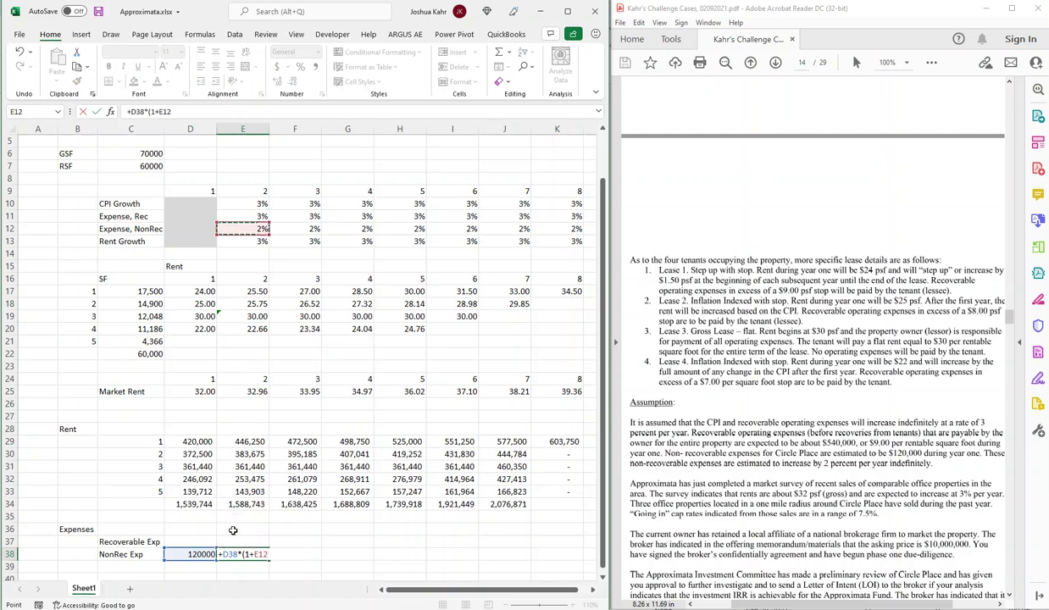
key("Return")
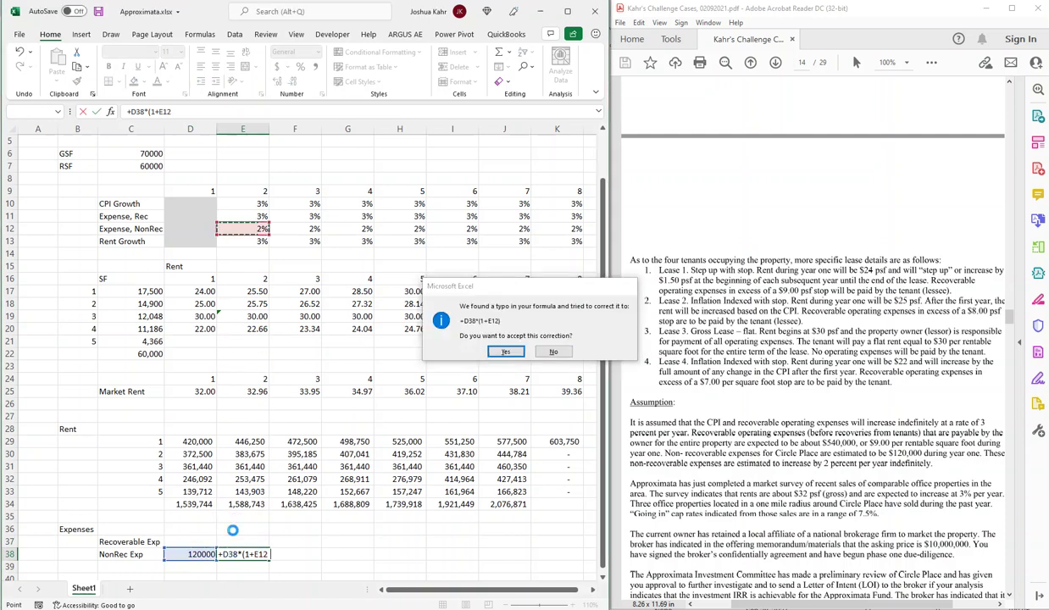
key("Return")
Copy the E38 growth formula across F38:K38, reaching 137842.28 by year 8.
key("ctrl+c")
key("shift+Right")
key("shift+Right")
key("shift+Right")
key("shift+Right")
key("shift+Right")
key("shift+Right")
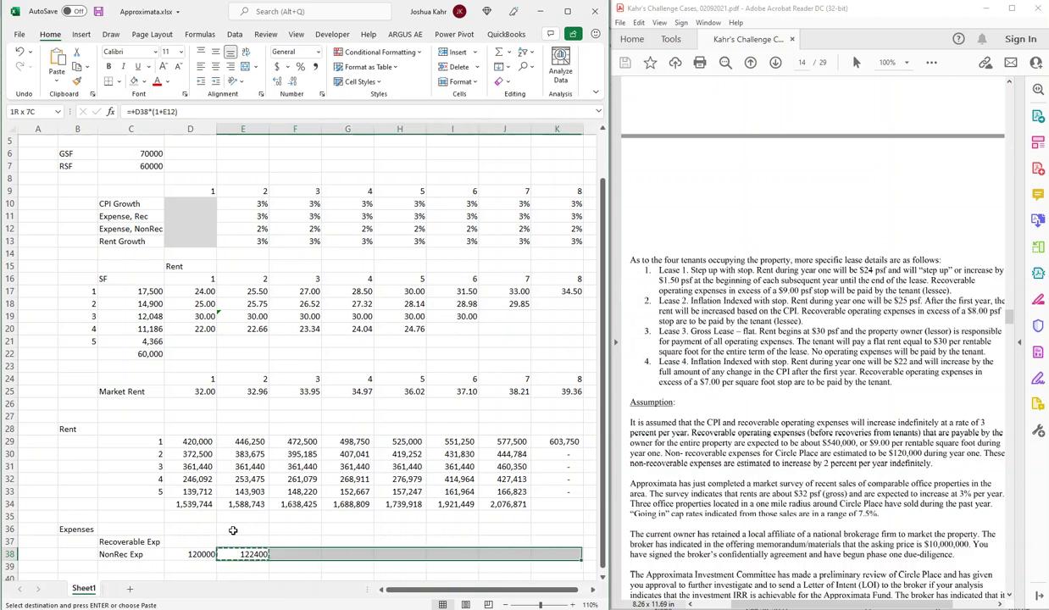
key("ctrl+v")
key("Up")
key("Left")
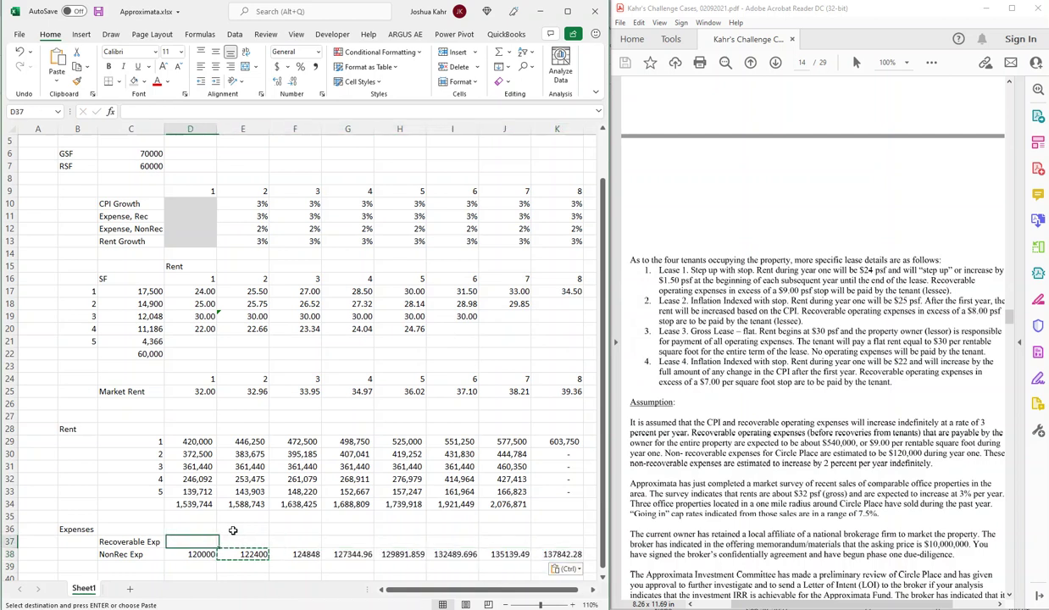
type("+9*")
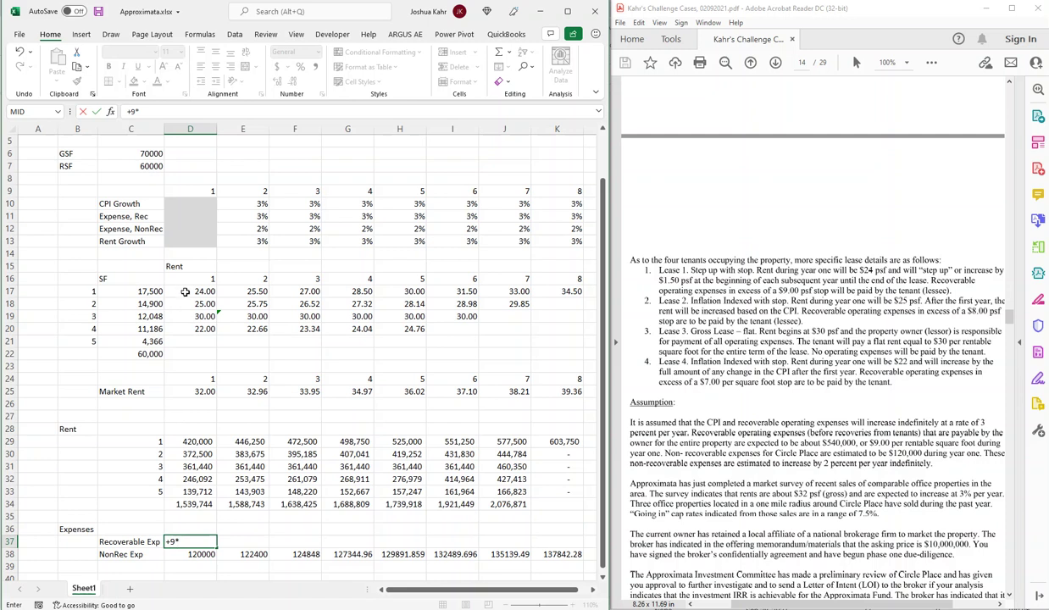
Set year-1 recoverable expenses to =9*C7 (540000) and year 2 to =D37*(1+E11).
left_click(146, 167)
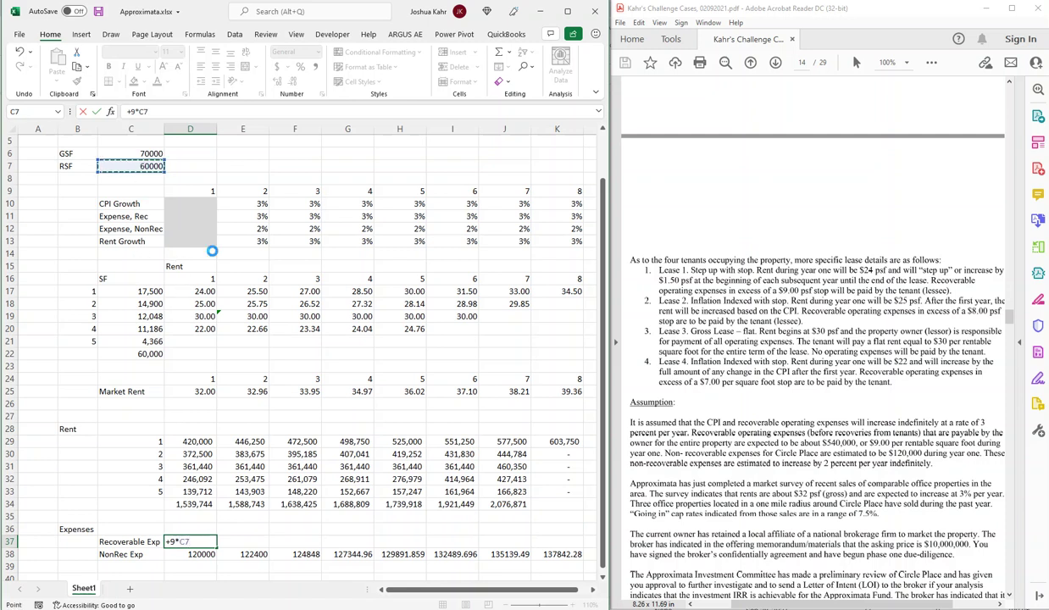
key("ctrl+Return")
key("Right")
type("+")
key("Left")
type("*(1+")
key("Up")
key("Up")
key("Up")
key("Up")
key("Up")
key("Up")
key("Up")
key("Up")
key("Up")
key("Up")
key("Up")
key("Up")
key("Up")
key("Up")
key("Up")
key("Up")
key("Up")
key("Up")
key("Up")
key("Up")
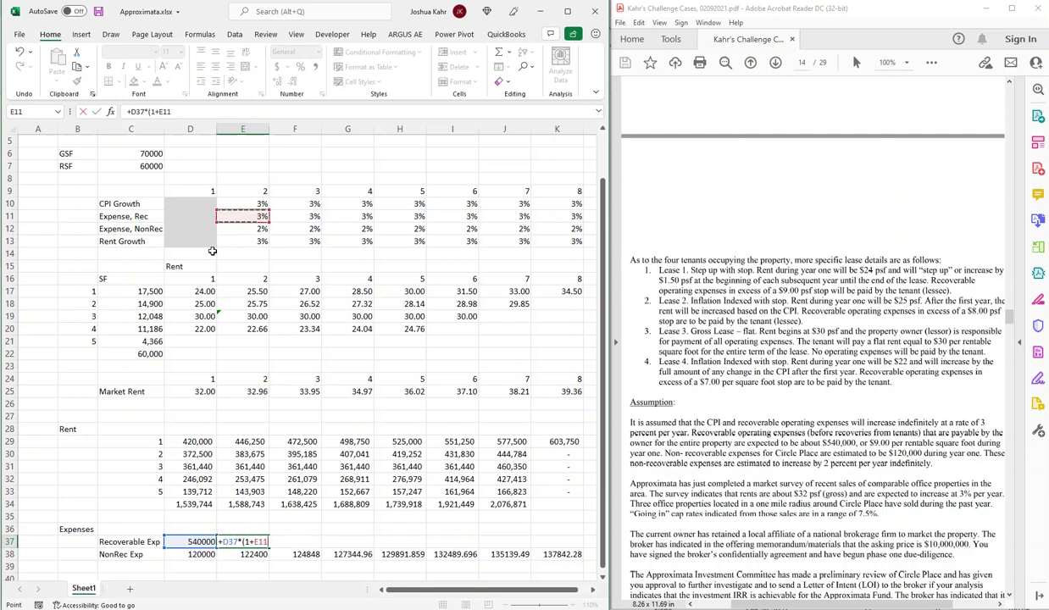
key("Return")
key("Return")
key("Up")
Copy the recoverable expense growth formula through year 8 in K37.
key("ctrl+c")
key("shift+Right")
key("shift+Right")
key("shift+Right")
key("shift+Right")
key("shift+Right")
key("shift+Right")
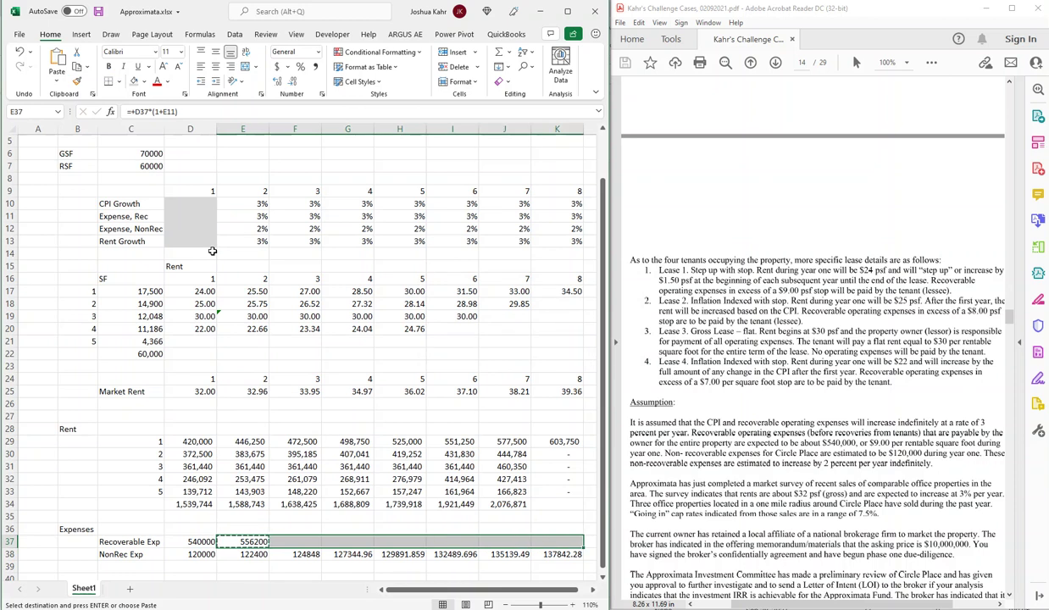
key("ctrl+v")
key("Down")
key("Down")
key("Down")
key("Down")
key("Up")
key("Up")
key("Left")
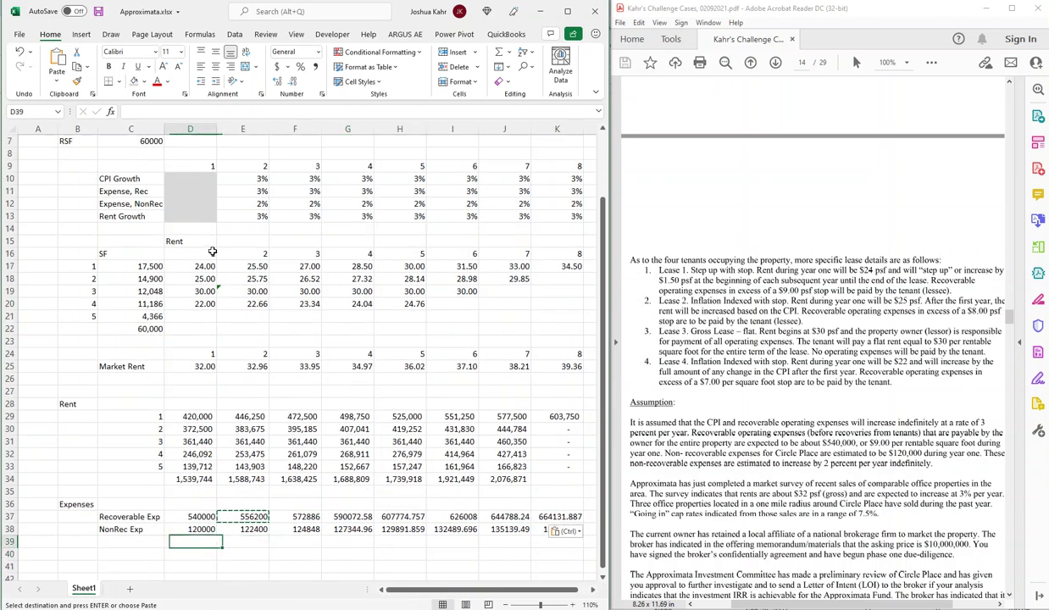
Total both expense rows in row 39 with =D37+D38 (660000), filled across to K39.
type("+")
key("Up")
key("Up")
type("+")
key("Up")
key("ctrl+Return")
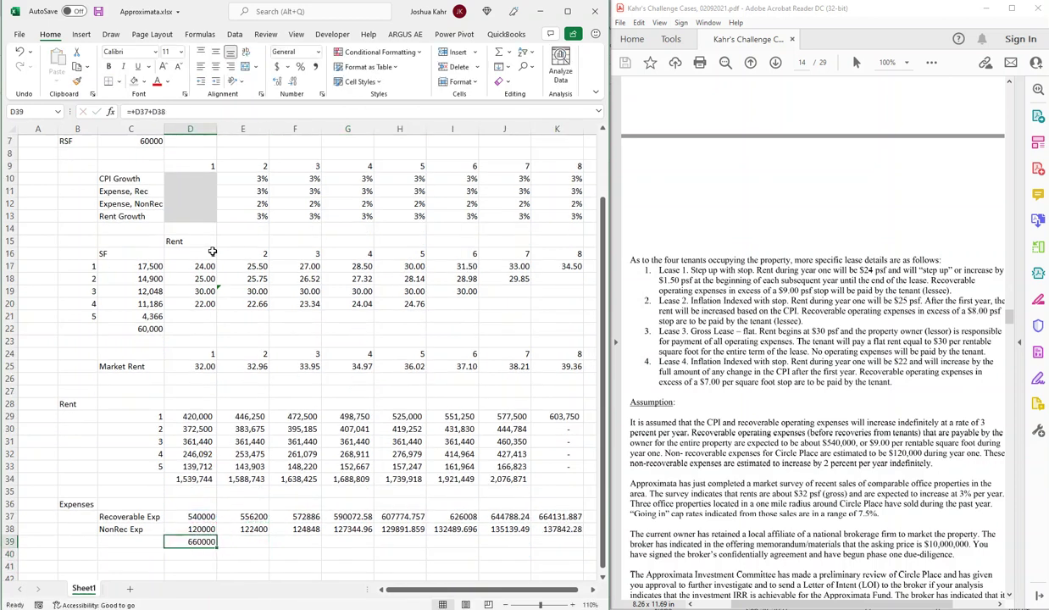
key("ctrl+c")
key("shift+Right")
key("shift+Right")
key("shift+Right")
key("shift+Right")
key("shift+Right")
key("shift+Right")
key("shift+Right")
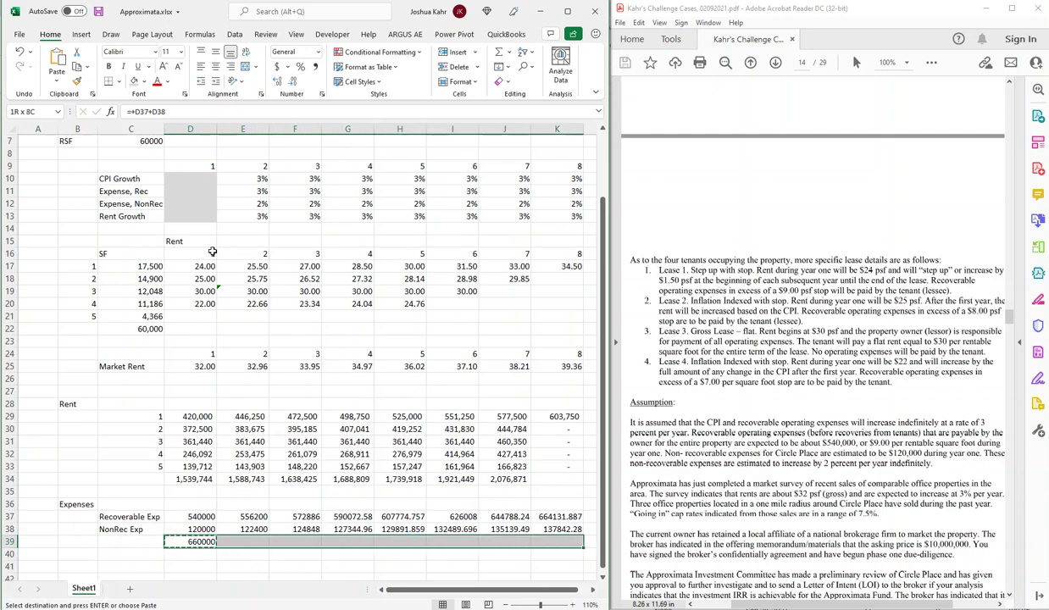
key("ctrl+v")
key("Down")
key("Down")
key("Left")
key("Left")
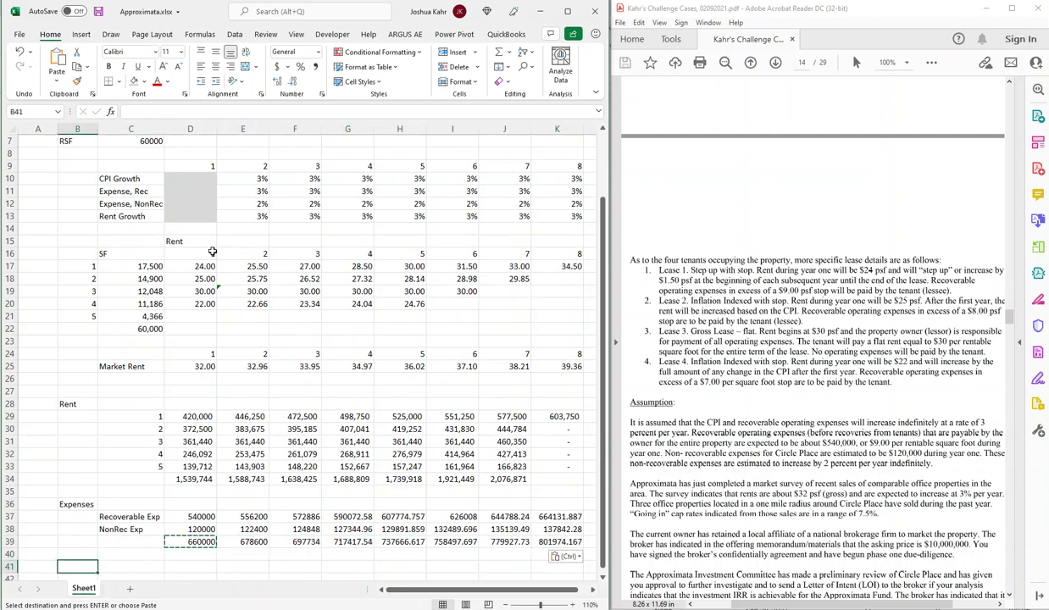
Label row 41 'Net Operating Income' and enter =D34-D39 for year 1, giving 879,744.
type("Net Ope")
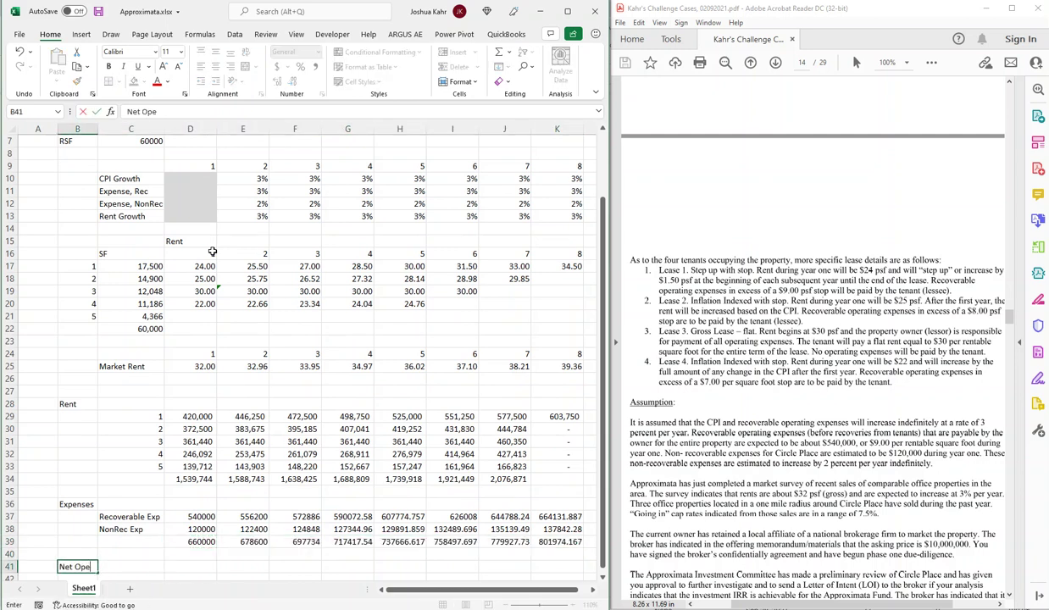
type("rating Inmcom")
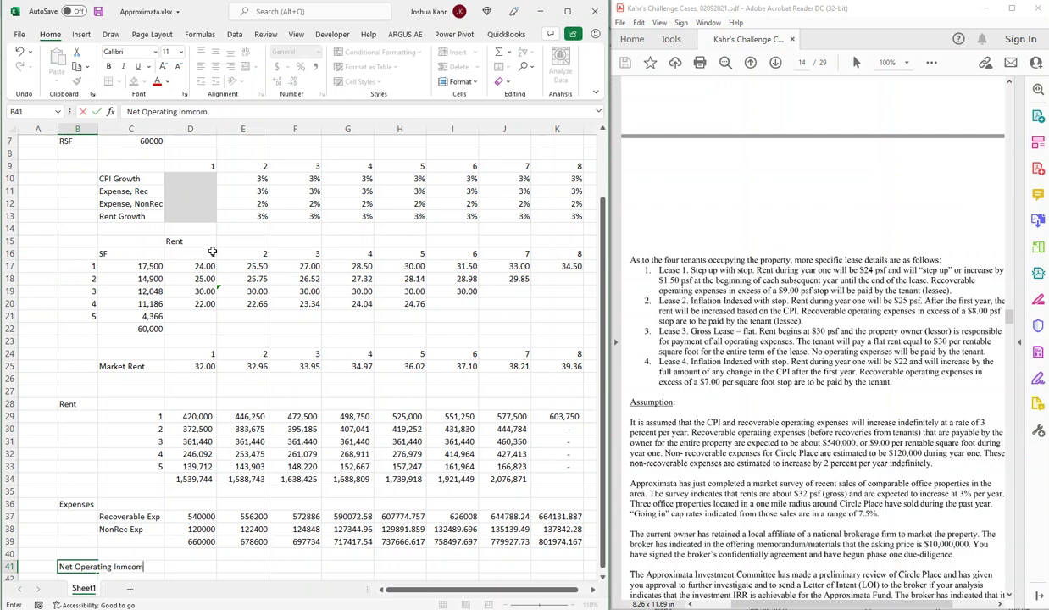
type("ome")
key("Tab")
key("Tab")
type("+")
key("Up")
key("Up")
key("Right")
key("Up")
key("Up")
key("Up")
key("Up")
key("Up")
key("Left")
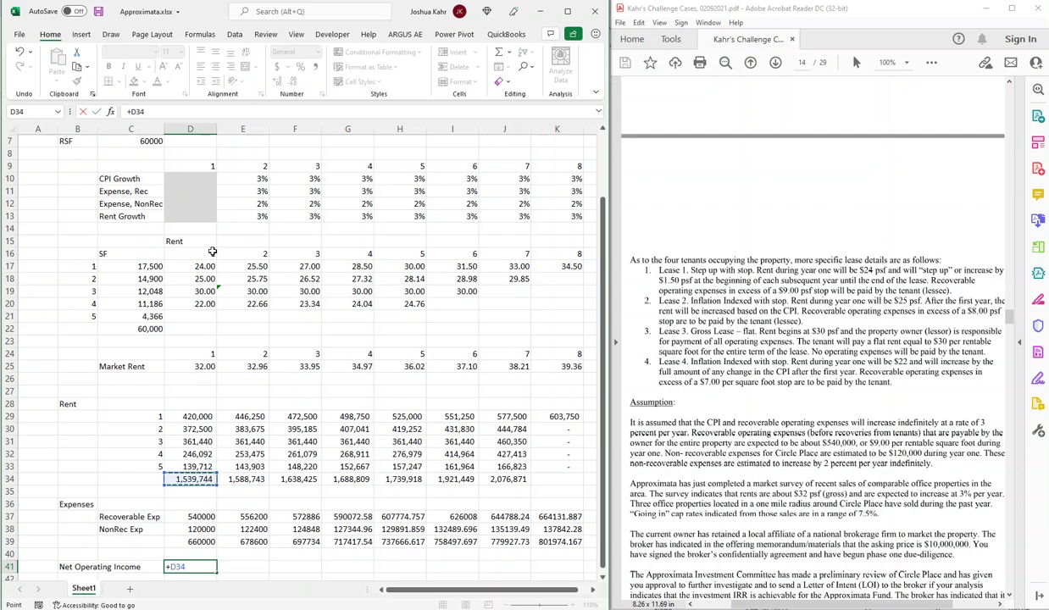
type("-")
key("Up")
key("Up")
key("Return")
Fill the NOI formula right across D41:K41 for all eight years.
key("Up")
key("shift+Right")
key("shift+Right")
key("shift+Right")
key("shift+Right")
key("shift+Right")
key("shift+Right")
key("shift+Right")
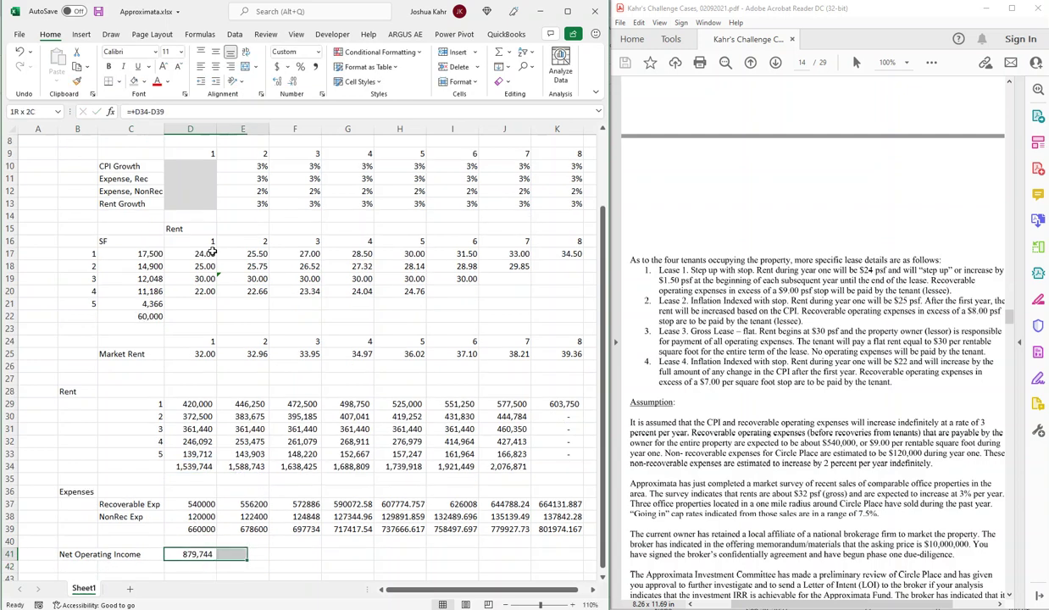
key("ctrl+r")
key("ctrl+q")
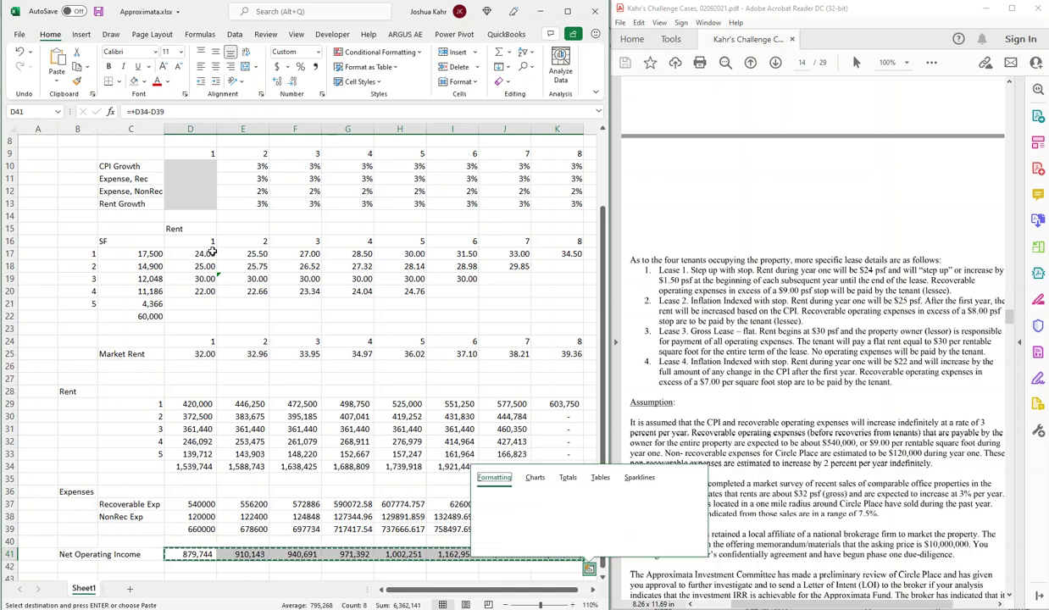
key("ctrl+c")
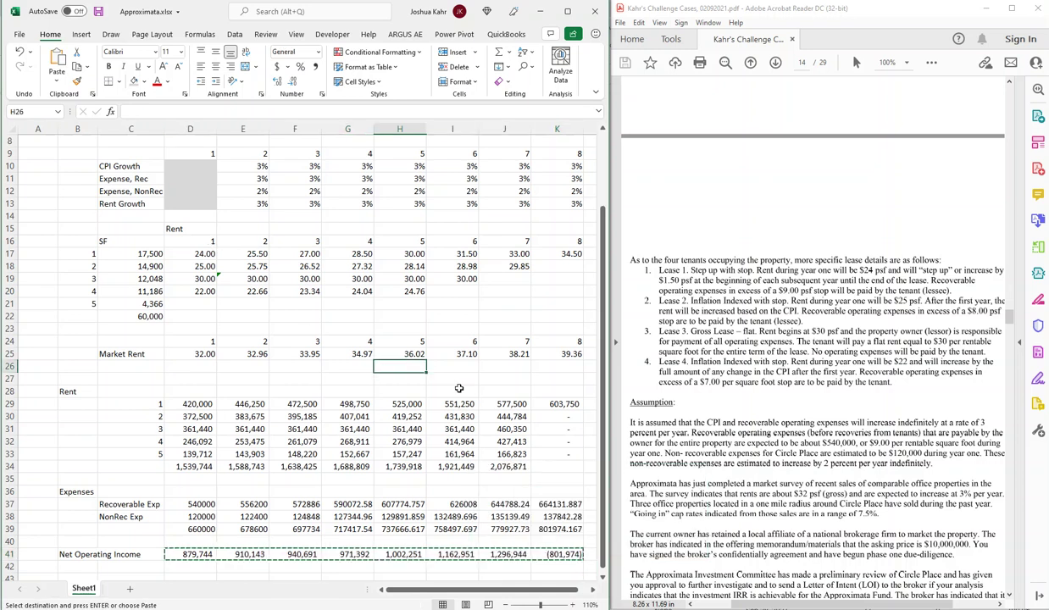
Extend the year-7 rent formulas for leases 2–5 and total into year 8 in column K.
left_click(514, 416)
left_click(535, 419)
left_click_drag(517, 416, 561, 461)
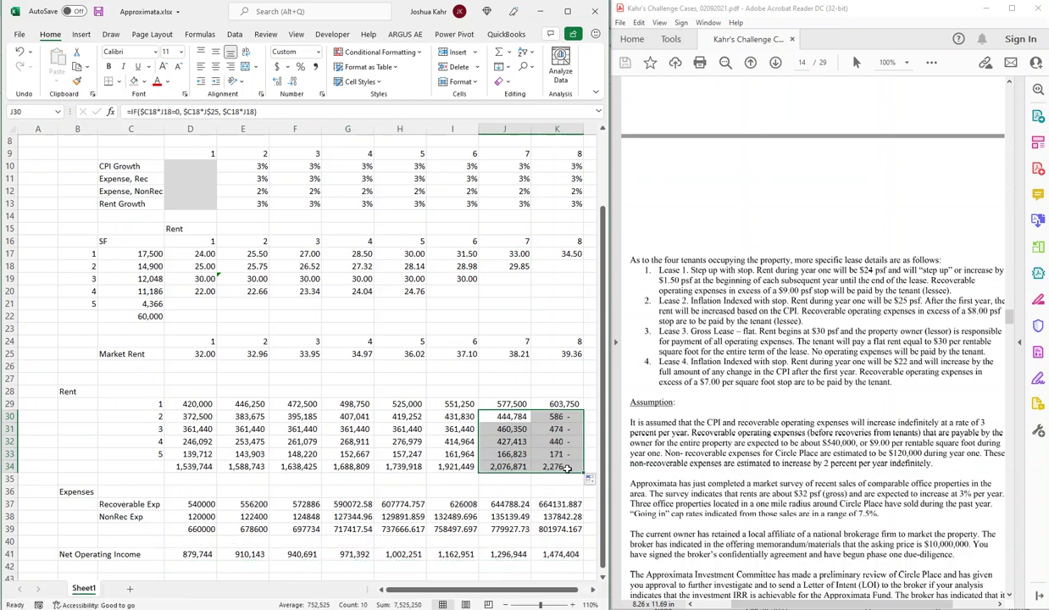
left_click_drag(557, 554, 190, 403)
Format the cash flows in Comma Style with no decimals, e.g. 540,000 to 664,132.
left_click(314, 68)
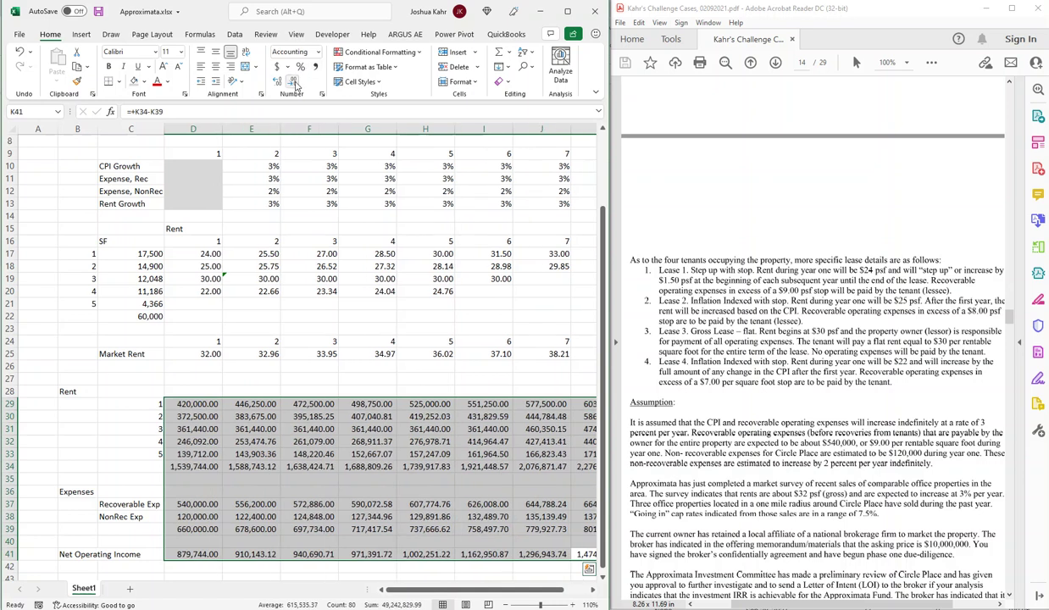
scroll(311, 226, "right", 6)
left_click(359, 408)
key("Left")
key("Left")
key("Left")
key("Left")
key("Left")
key("Left")
key("Left")
key("Left")
key("Left")
key("Left")
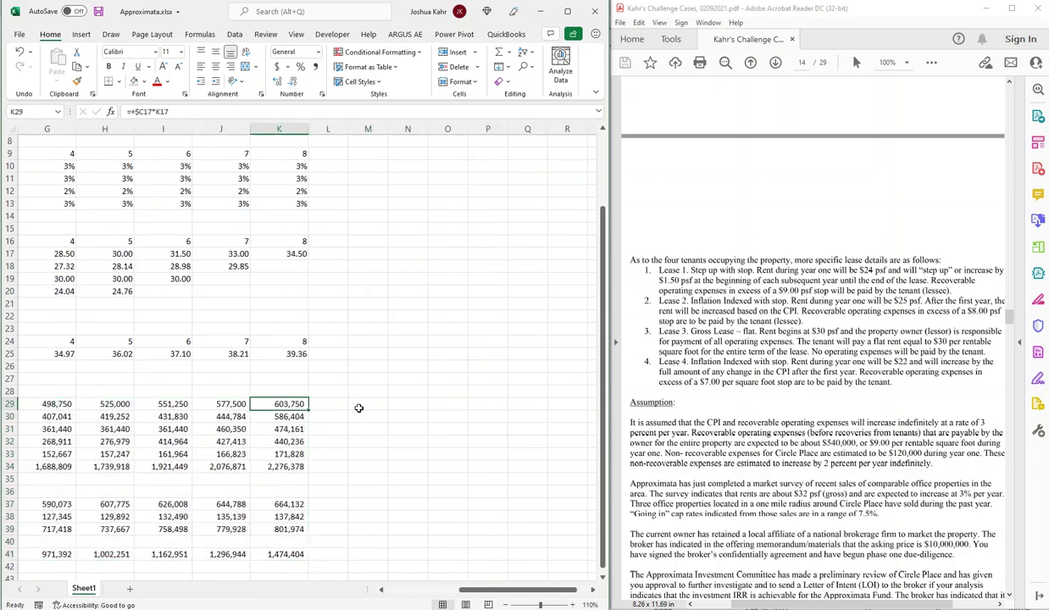
key("Left")
key("Down")
key("Down")
key("Down")
key("Down")
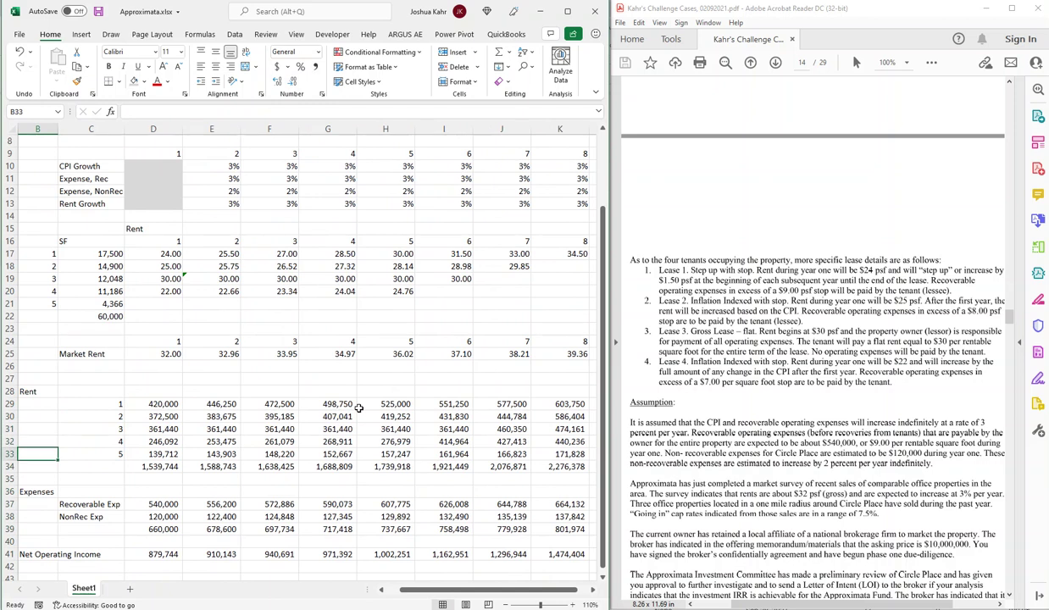
scroll(860, 441, "down", 3)
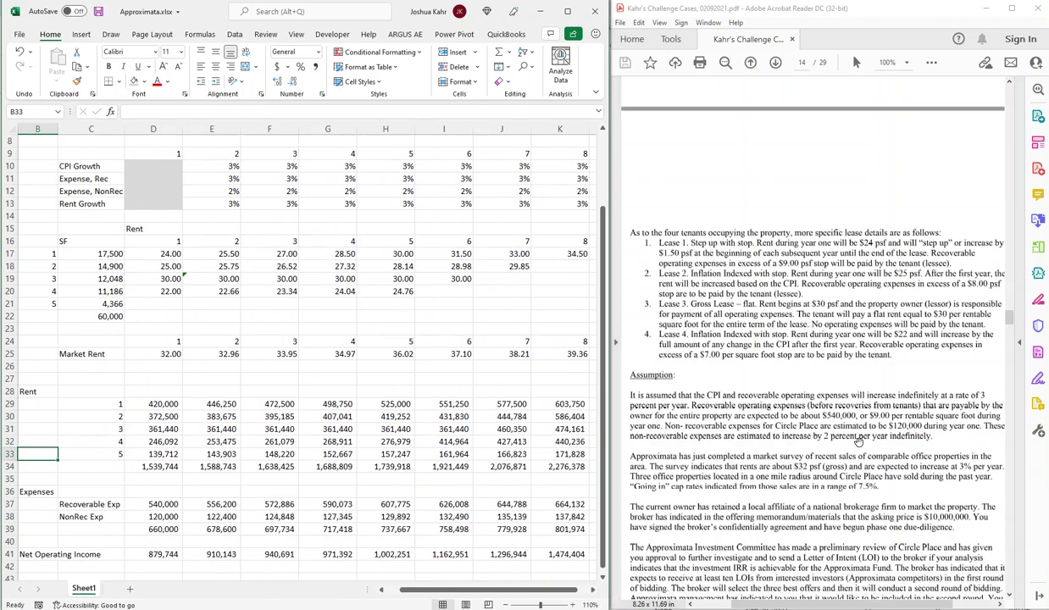
scroll(860, 441, "down", 1)
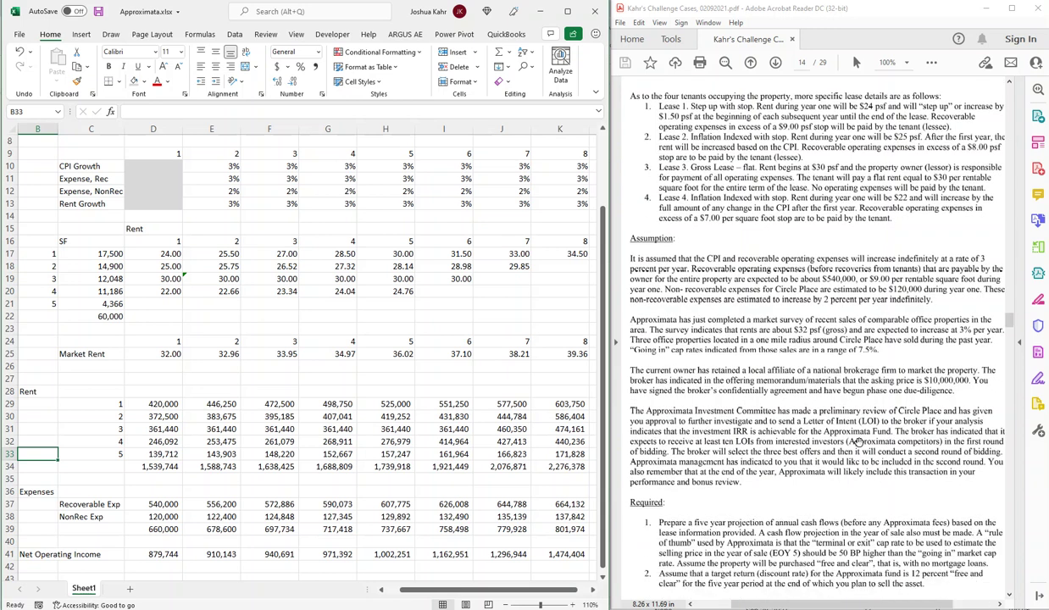